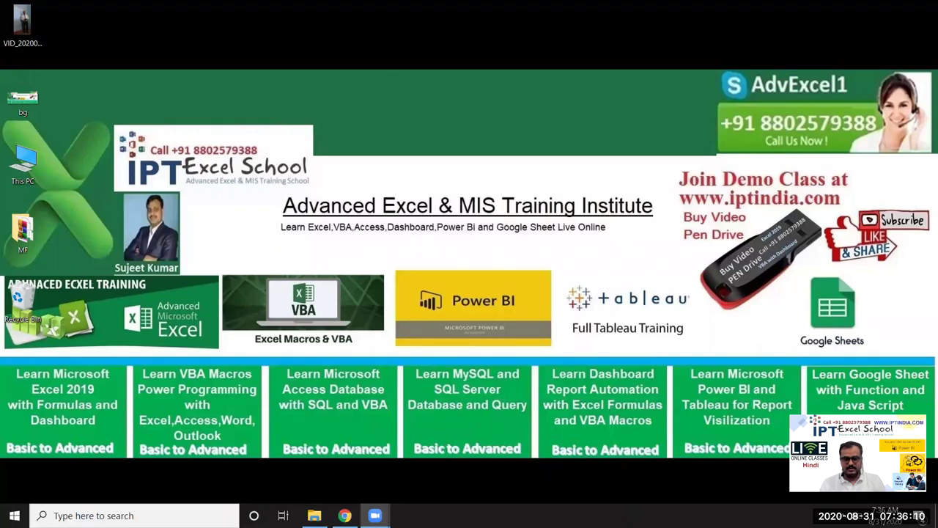
# Launch Excel by searching 'EXCE' from the taskbar search box.
pyautogui.click(70, 516)
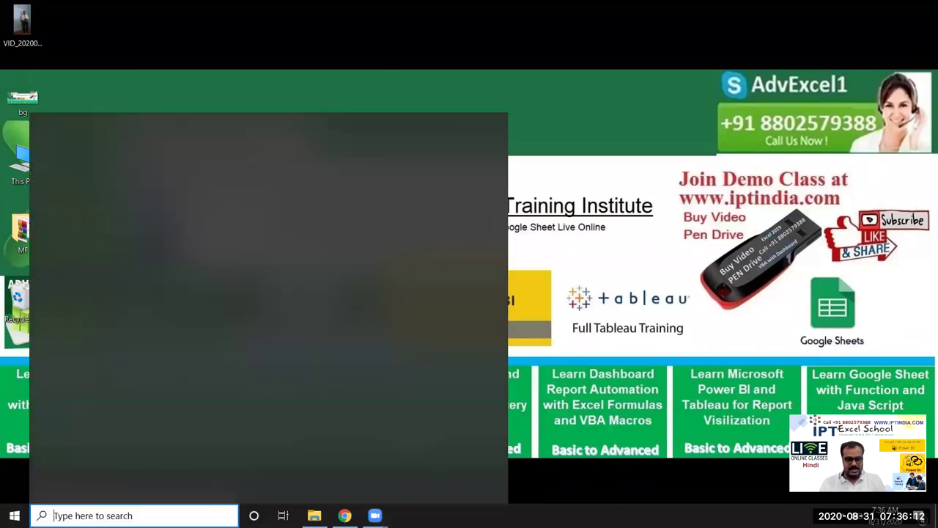
pyautogui.write('EXC')
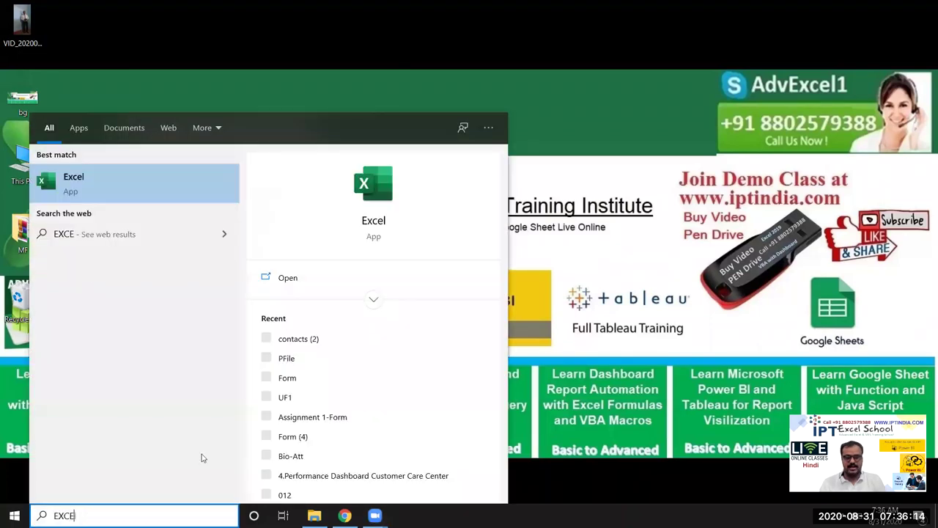
pyautogui.write('E')
pyautogui.press('Return')
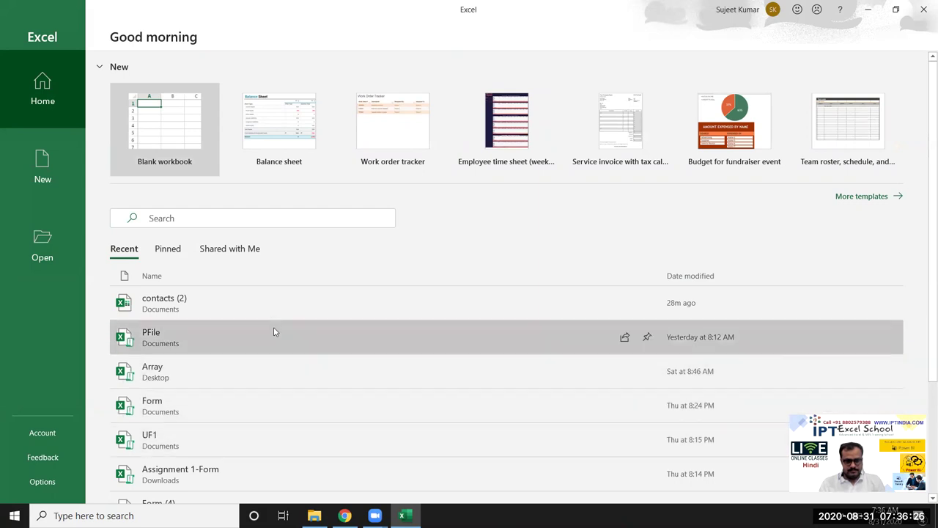
# Open the Bio-Att workbook from the Recent list.
pyautogui.scroll(-1, 278, 358)
pyautogui.scroll(-1, 237, 462)
pyautogui.scroll(-1, 238, 462)
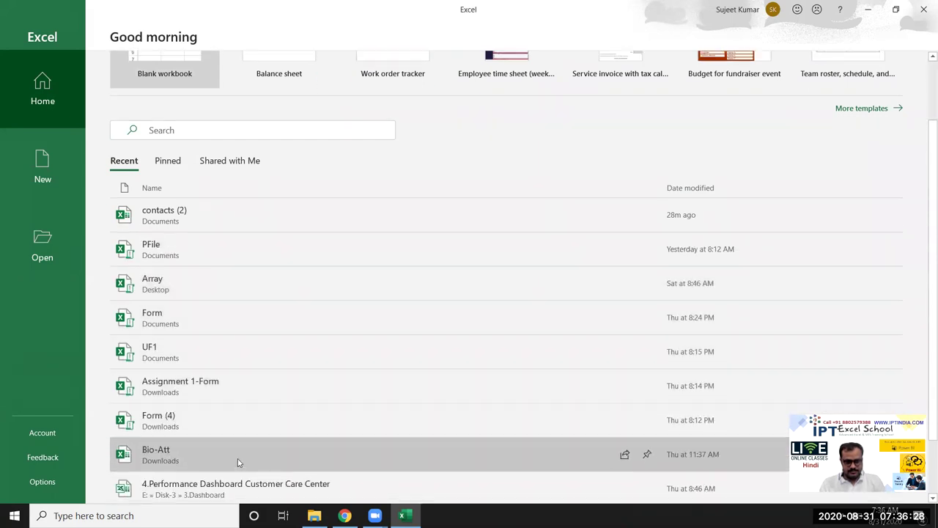
pyautogui.click(205, 447)
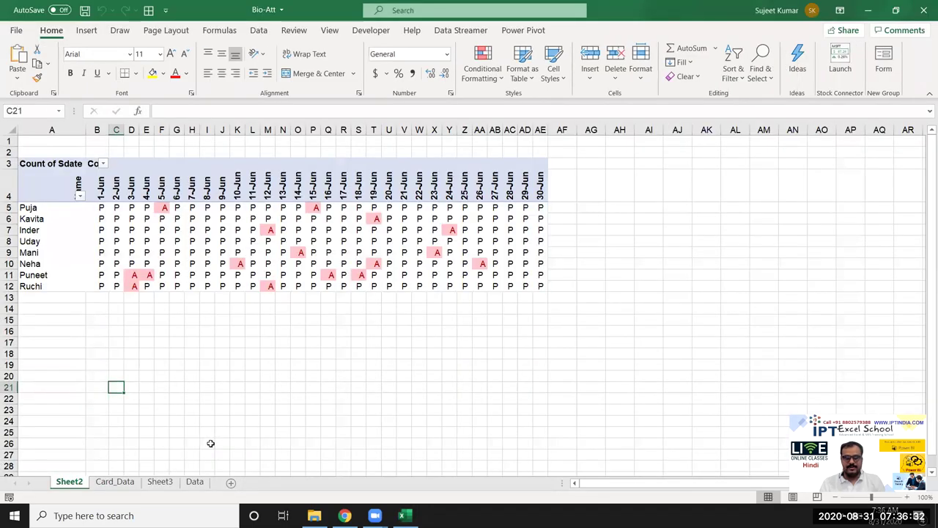
# Review the Card_Data sheet, the Sheet2 attendance pivot, and the Data sheet's OUT times.
pyautogui.click(121, 482)
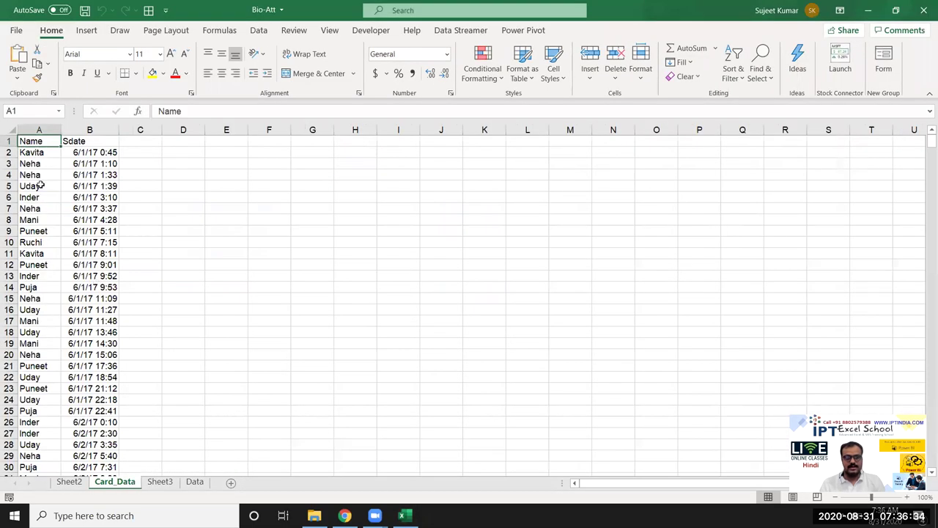
pyautogui.click(72, 130)
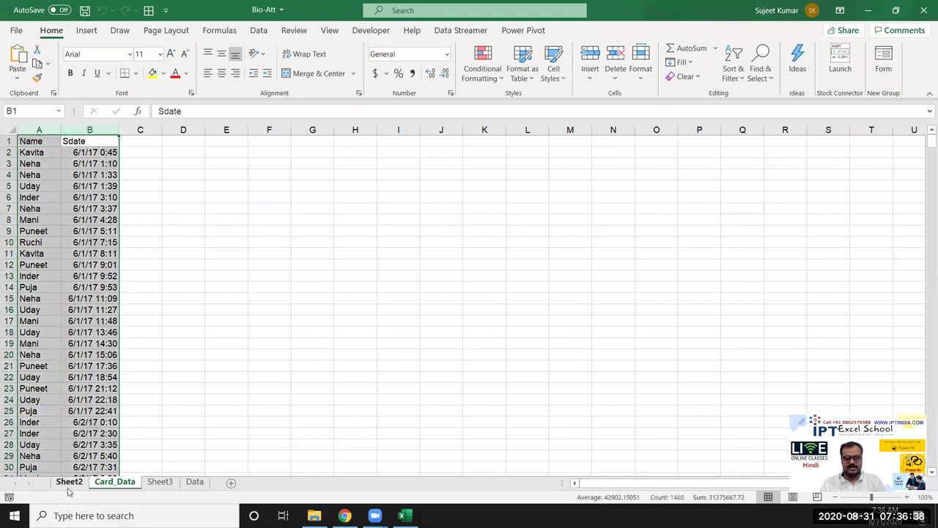
pyautogui.click(69, 482)
pyautogui.moveTo(27, 208); pyautogui.dragTo(295, 263)
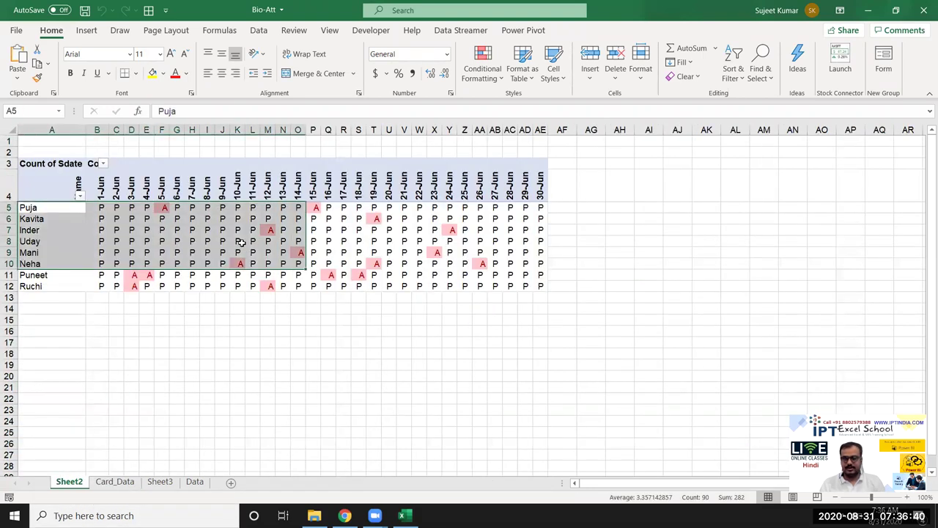
pyautogui.click(190, 483)
pyautogui.click(151, 375)
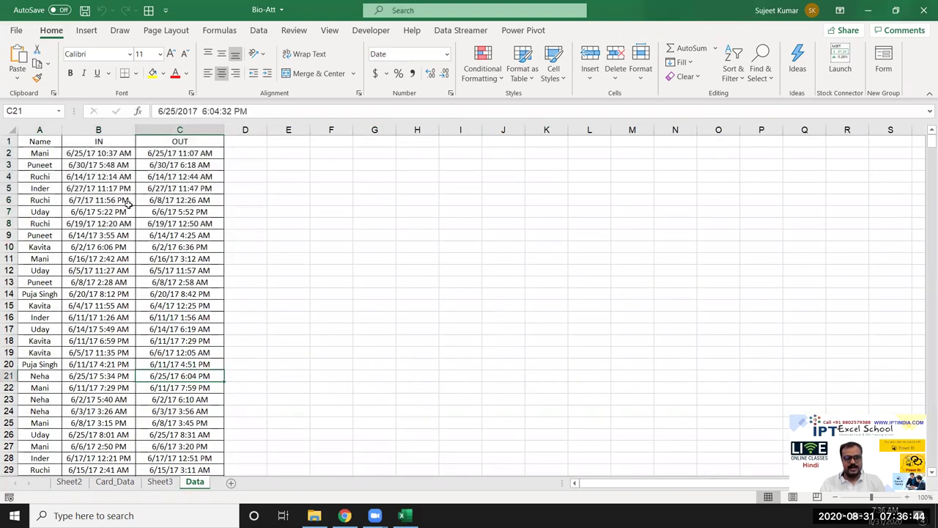
# Check Sheet3's 1-Jun IN, Out and Hours values, then return to Data cell A1.
pyautogui.click(159, 481)
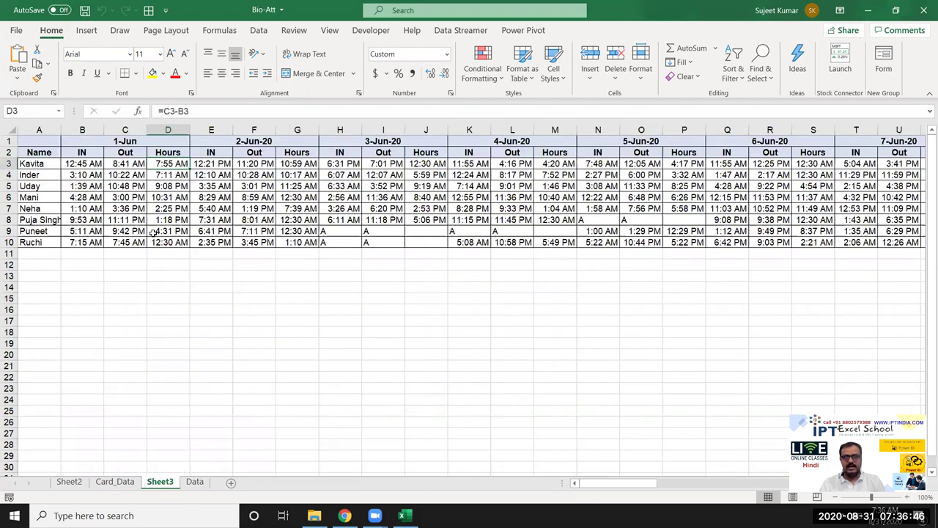
pyautogui.moveTo(82, 164); pyautogui.dragTo(154, 218)
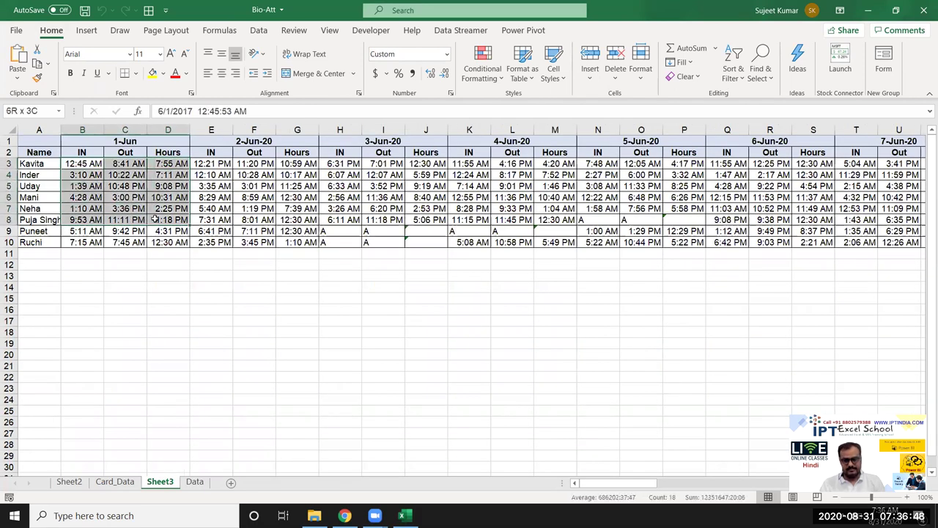
pyautogui.click(195, 482)
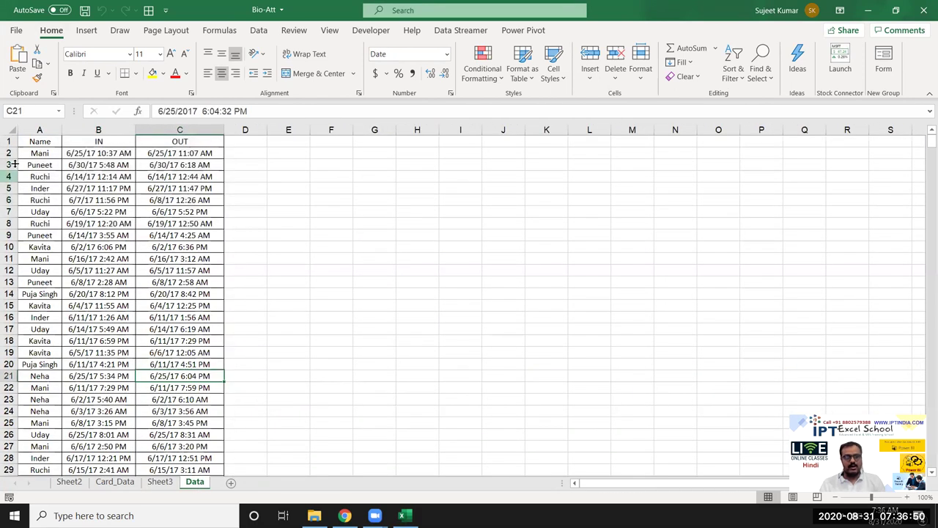
pyautogui.click(46, 143)
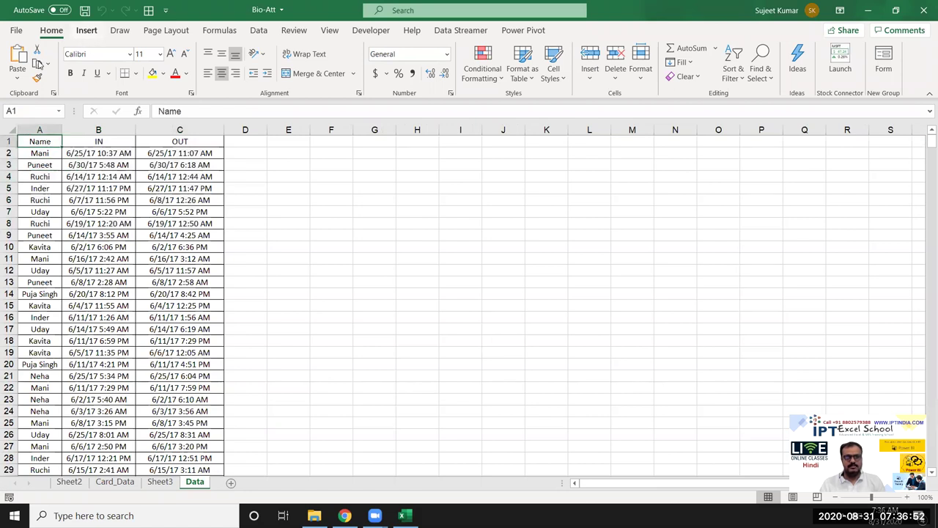
# Create a PivotTable on a new worksheet with Name as rows and IN as columns.
pyautogui.click(84, 30)
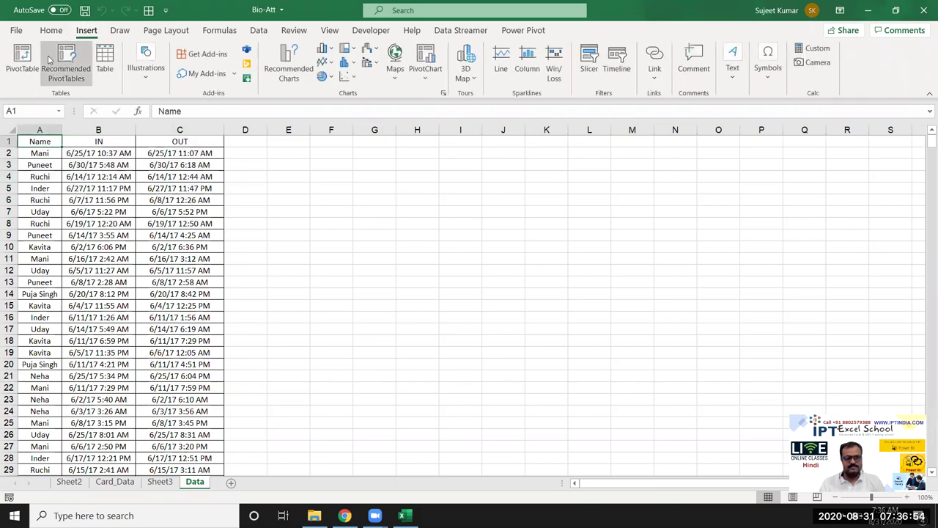
pyautogui.hotkey('alt', 'n', 'v')
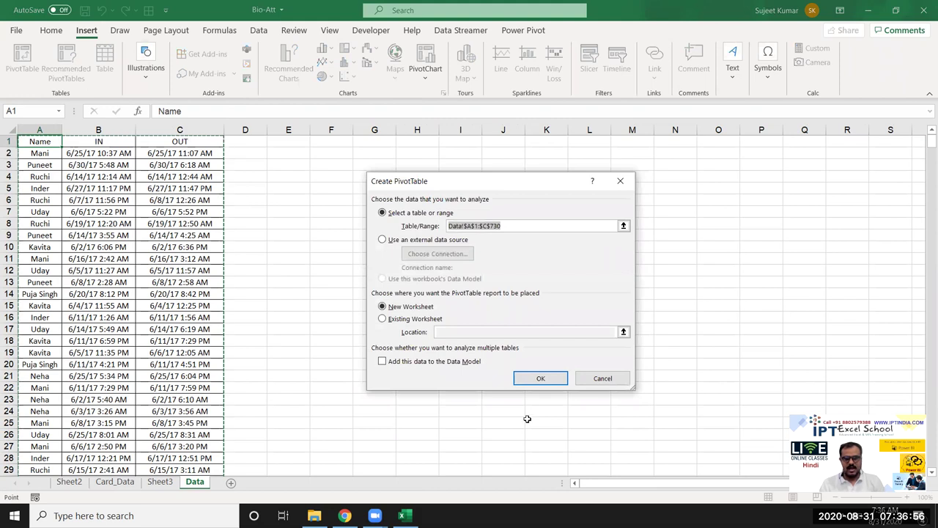
pyautogui.click(540, 380)
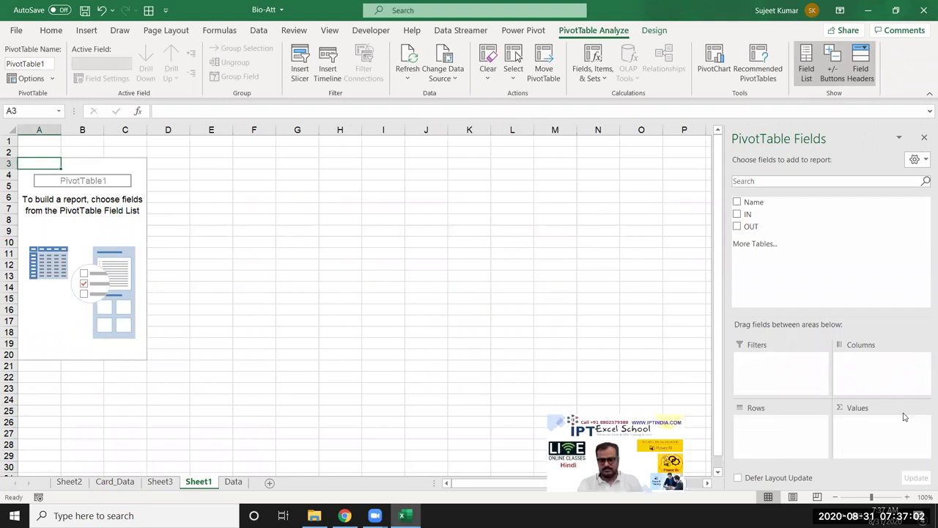
pyautogui.moveTo(755, 202); pyautogui.dragTo(793, 428)
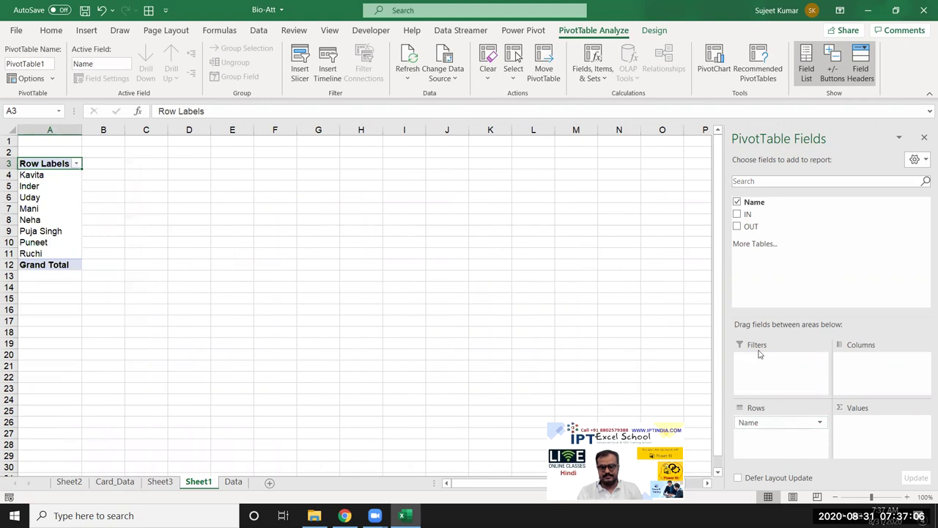
pyautogui.moveTo(747, 214); pyautogui.dragTo(864, 353)
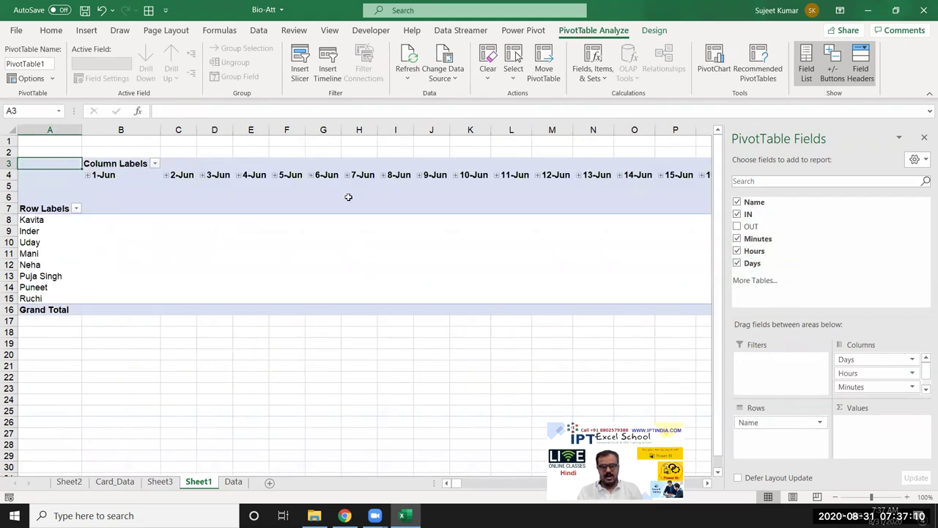
# Group the IN date headings by Days only.
pyautogui.click(317, 176)
pyautogui.rightClick(319, 175)
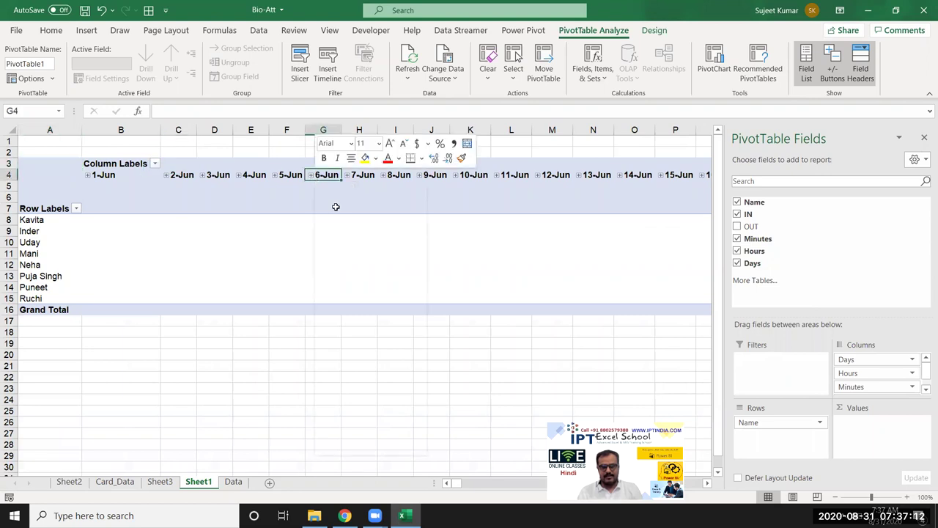
pyautogui.click(366, 321)
pyautogui.click(341, 325)
pyautogui.click(328, 317)
pyautogui.click(320, 307)
pyautogui.click(320, 307)
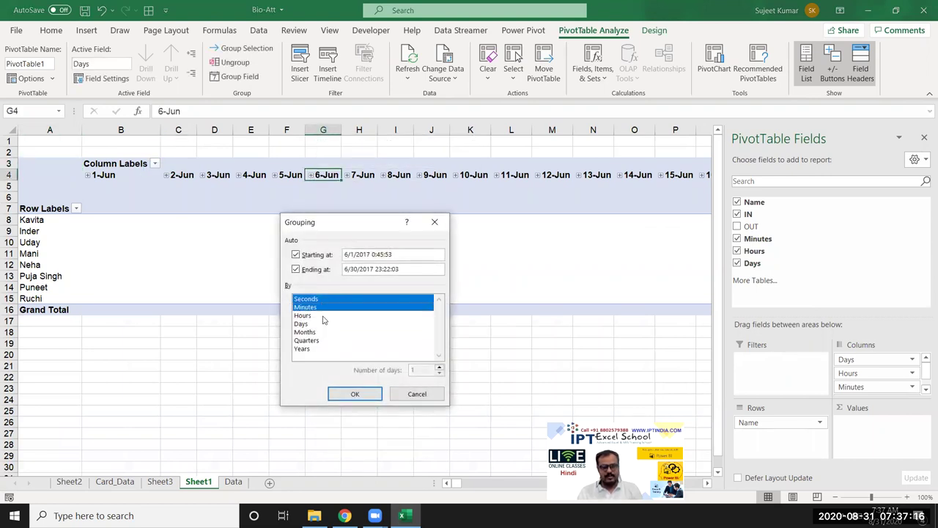
pyautogui.click(319, 316)
pyautogui.click(318, 324)
pyautogui.click(319, 315)
pyautogui.click(319, 307)
pyautogui.click(319, 299)
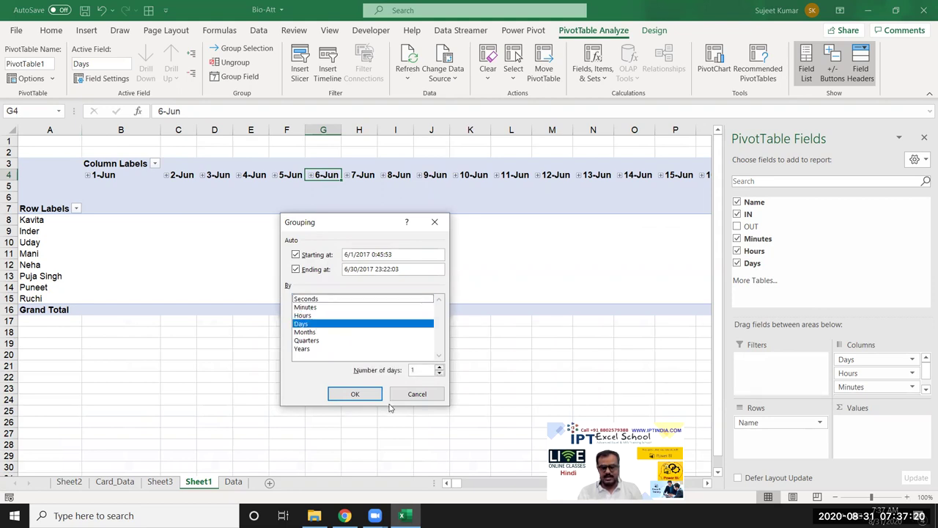
pyautogui.click(361, 393)
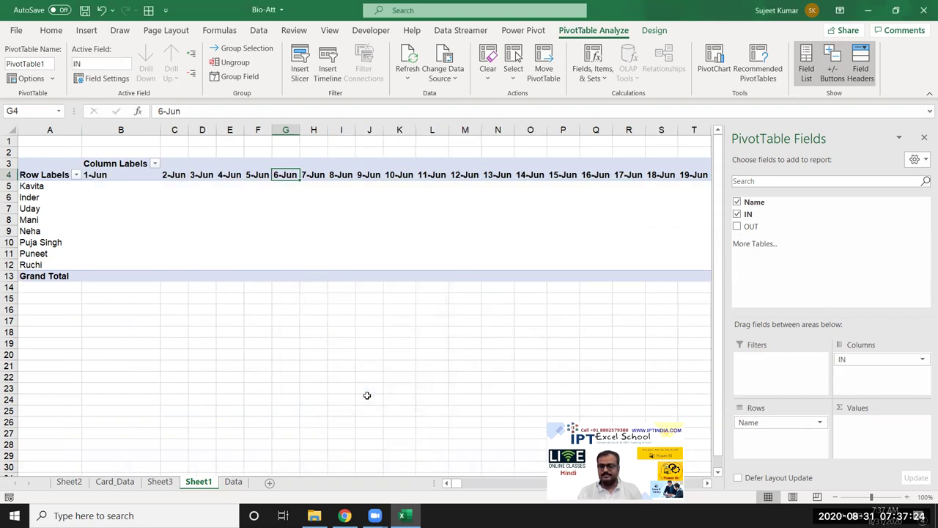
# Add IN to the pivot values summarized as Min.
pyautogui.moveTo(748, 214); pyautogui.dragTo(869, 426)
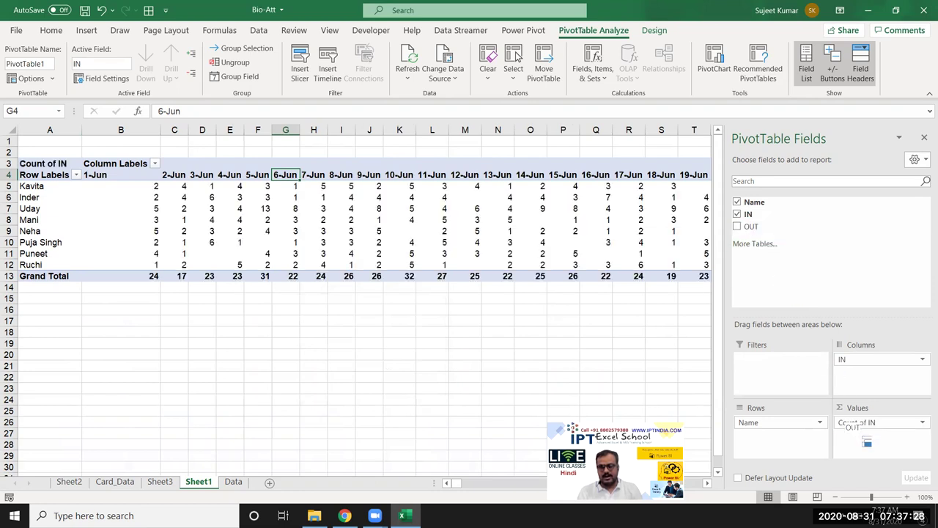
pyautogui.click(923, 423)
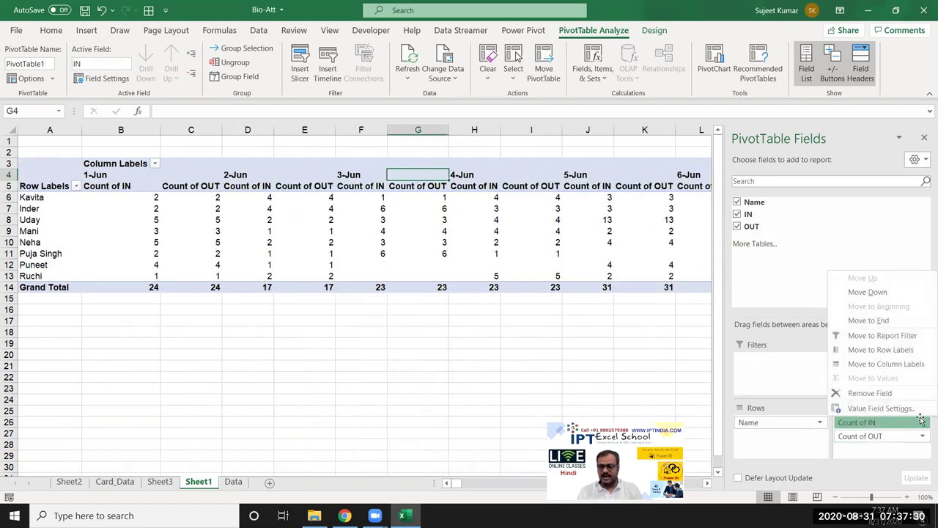
pyautogui.click(879, 408)
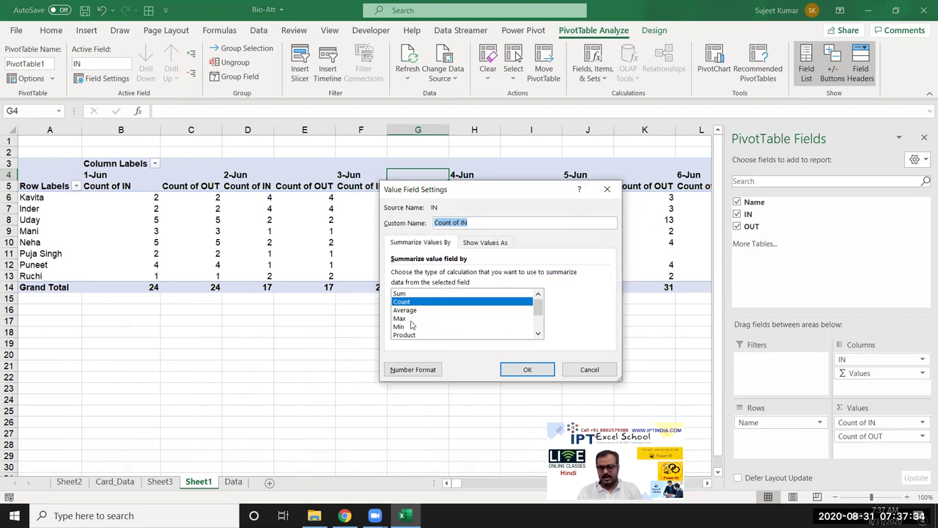
pyautogui.click(411, 326)
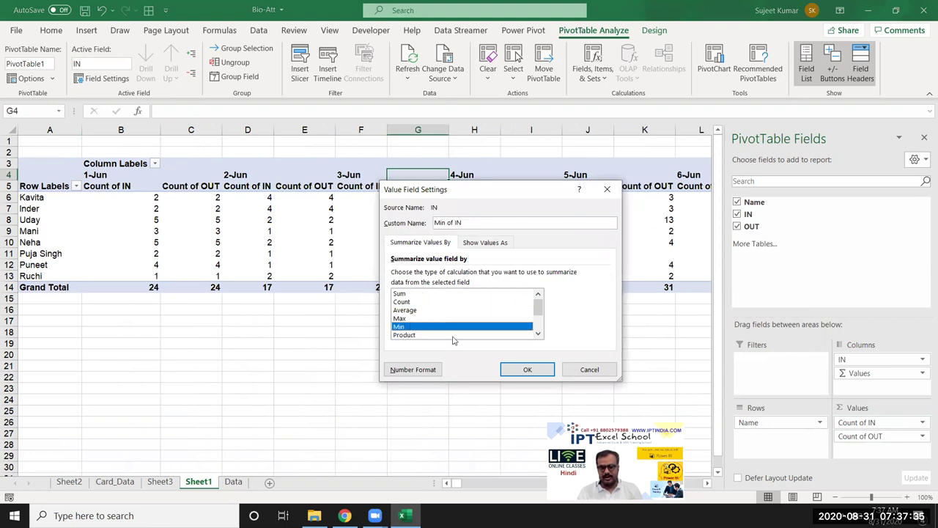
pyautogui.click(542, 370)
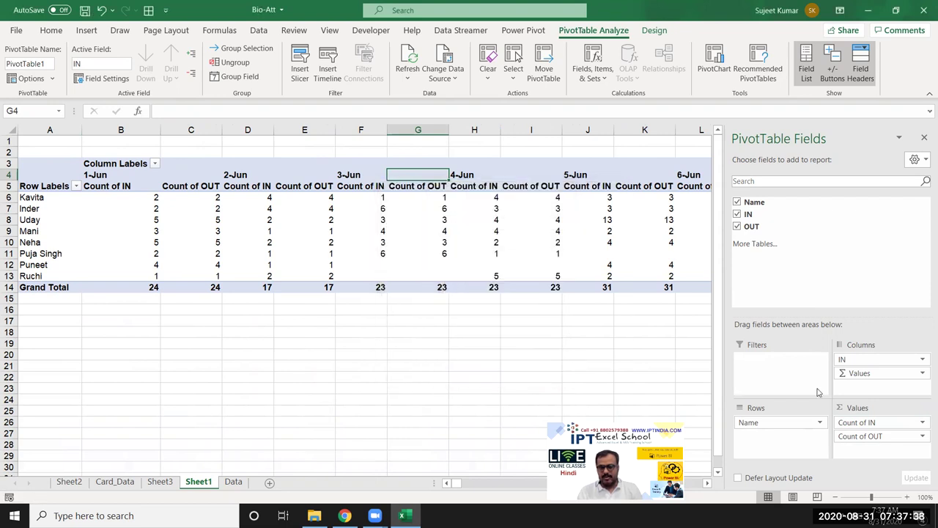
# Replace Count of OUT with OUT summarized as Max in the pivot values.
pyautogui.click(921, 437)
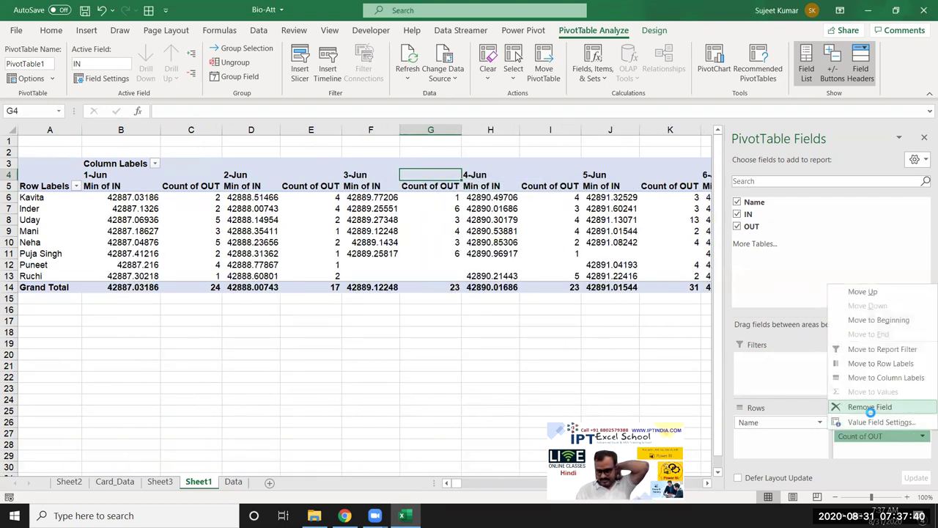
pyautogui.click(871, 414)
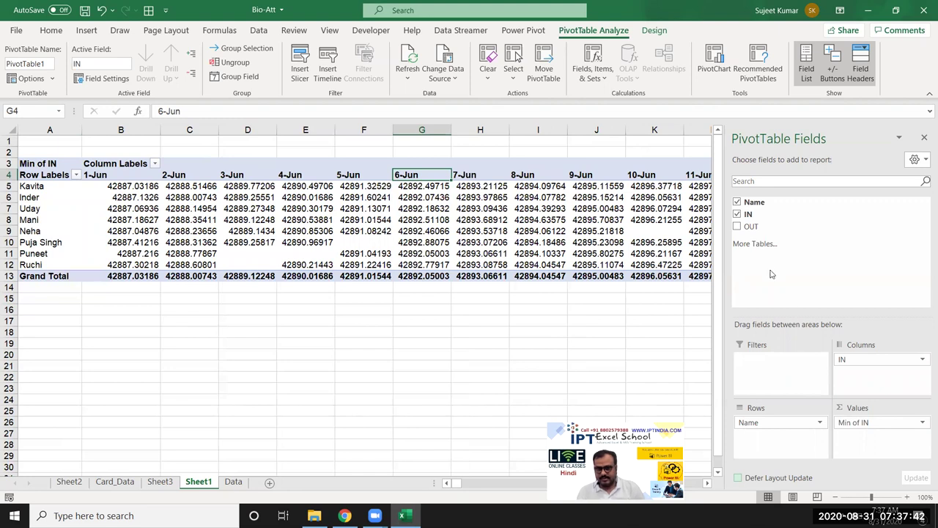
pyautogui.moveTo(751, 226); pyautogui.dragTo(871, 438)
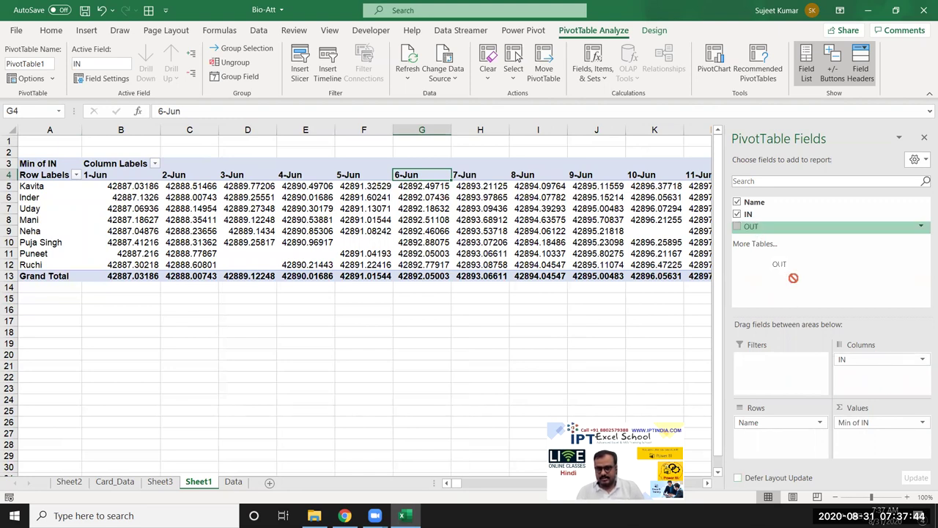
pyautogui.click(922, 437)
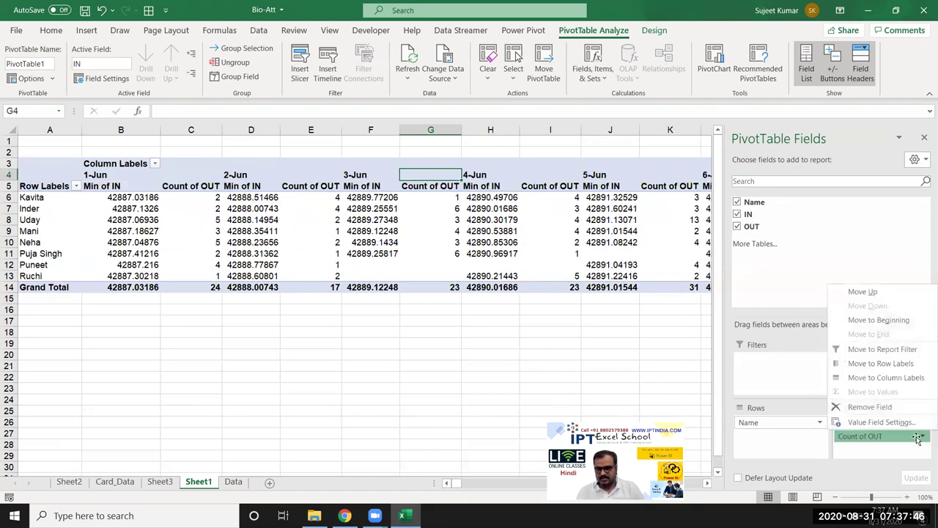
pyautogui.click(826, 420)
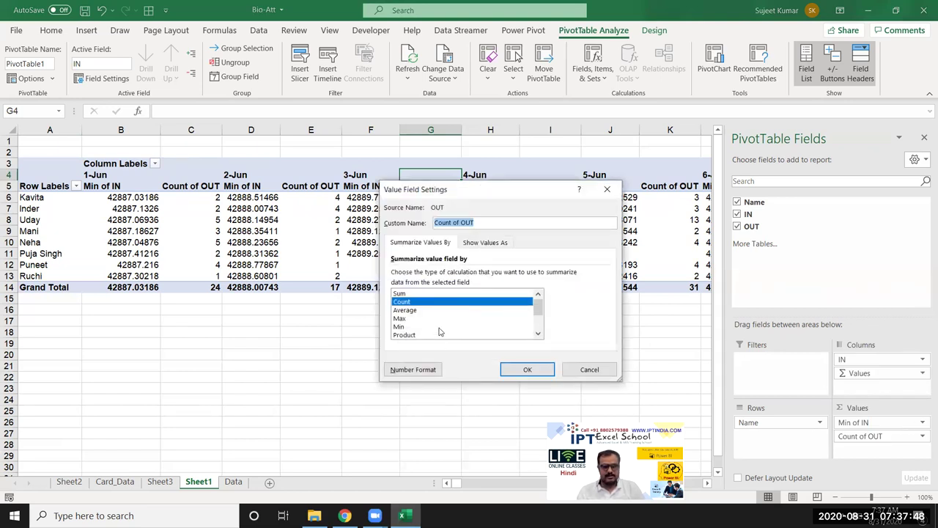
pyautogui.click(411, 319)
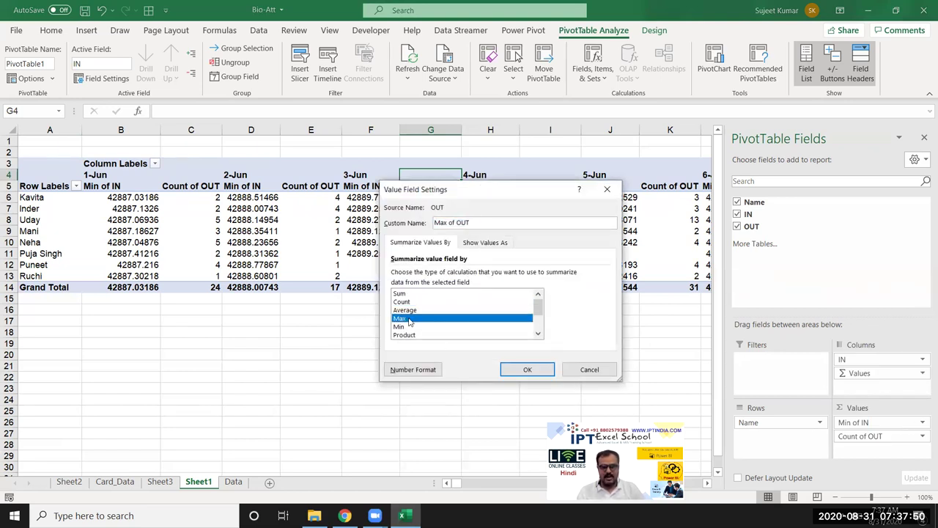
pyautogui.click(527, 369)
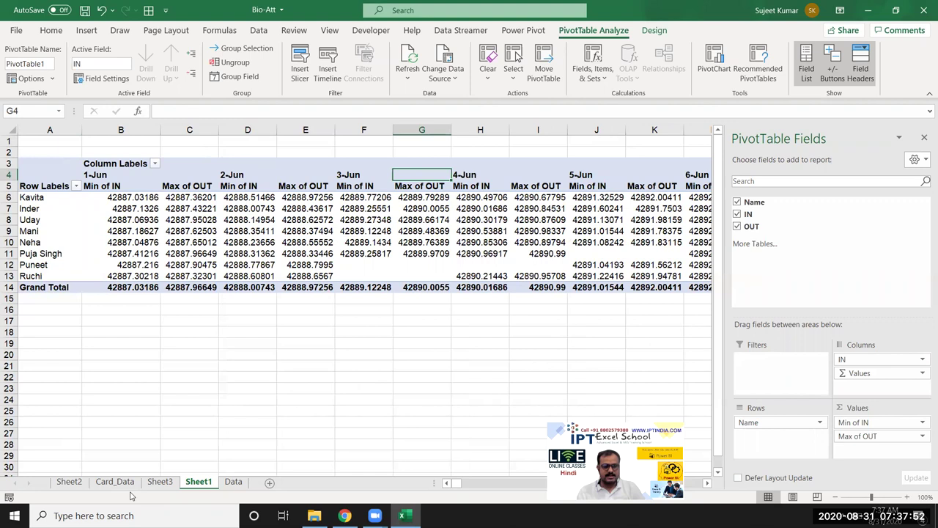
pyautogui.click(159, 482)
# On Sheet3, show B3 as a serial number and note '24h=1' in C20.
pyautogui.click(82, 164)
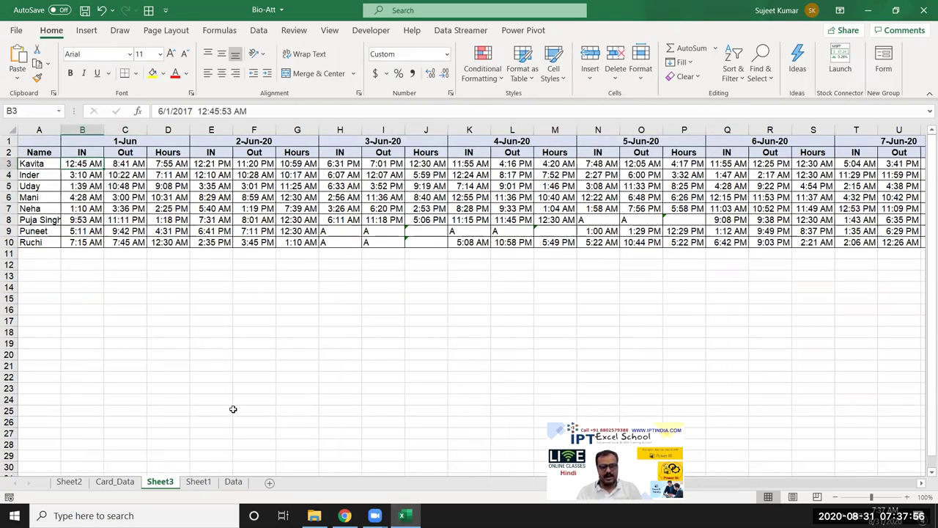
pyautogui.hotkey('ctrl', 'shift', '~')
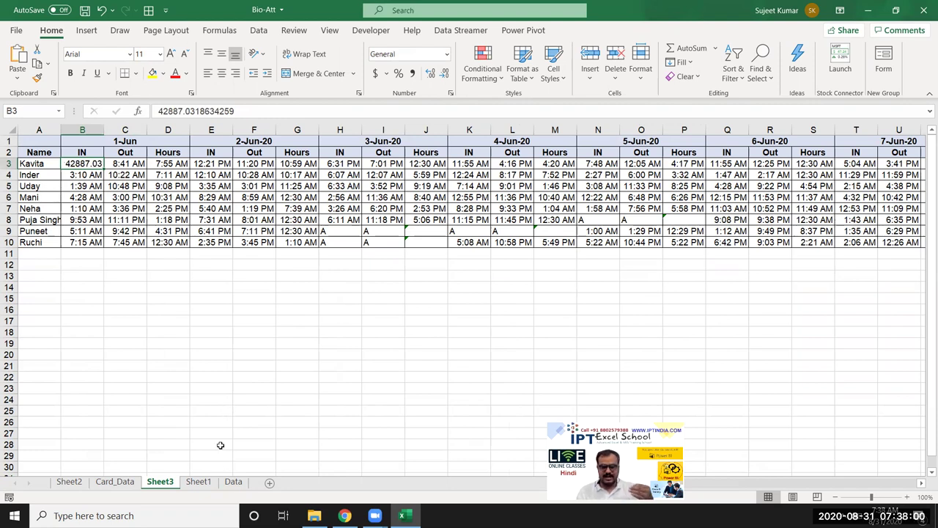
pyautogui.click(138, 356)
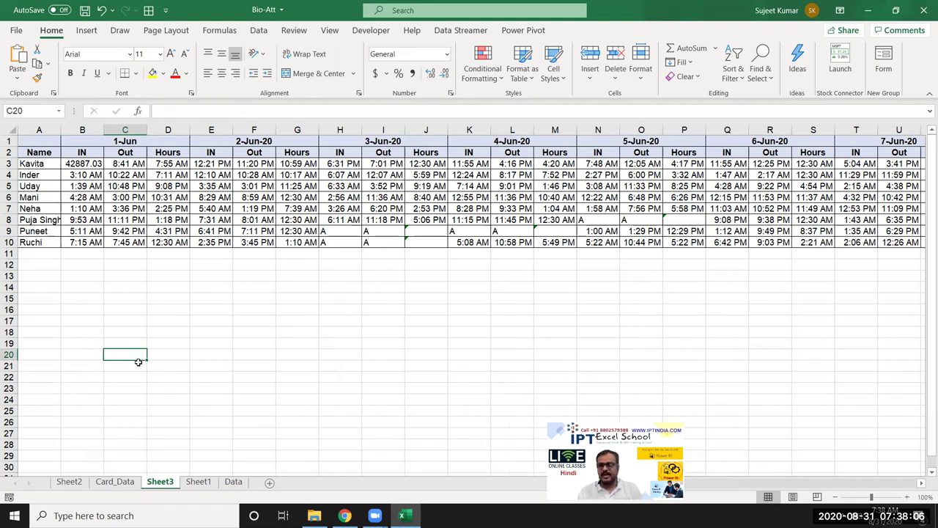
pyautogui.write('24-')
pyautogui.write('=1')
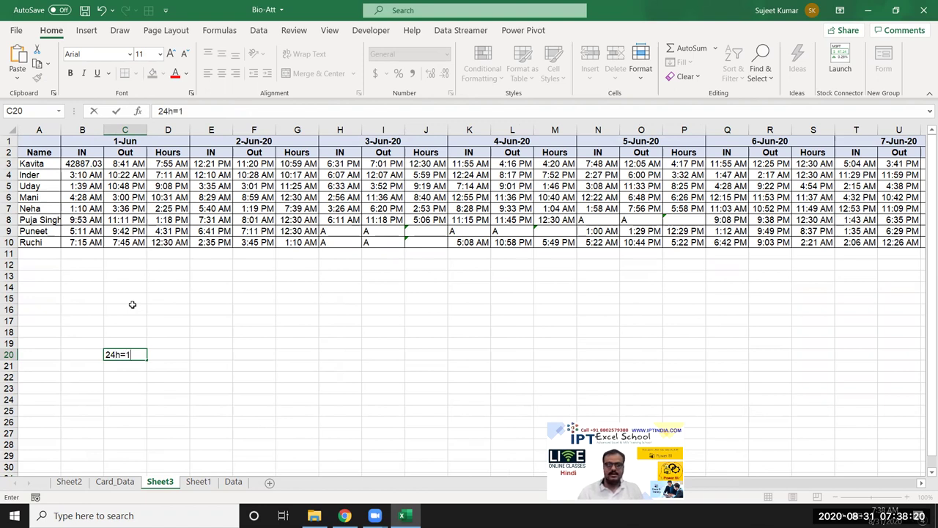
pyautogui.press('Return')
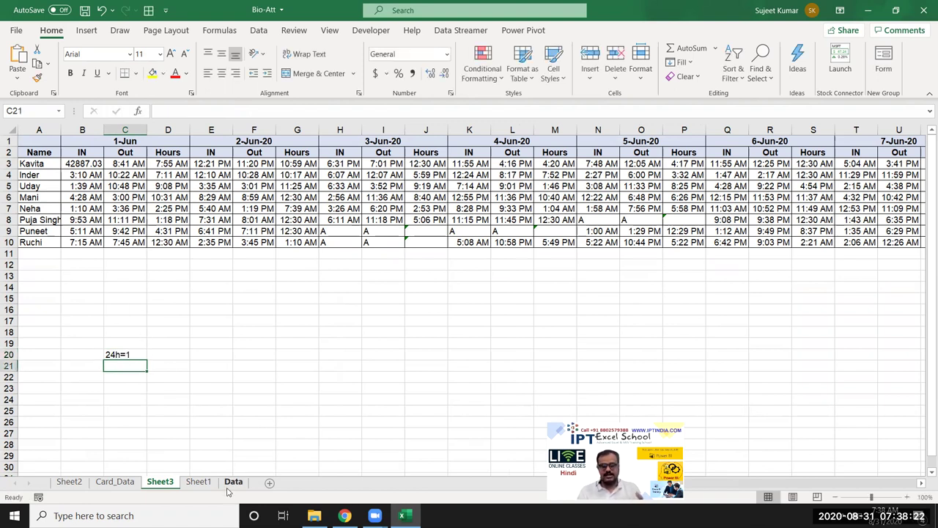
pyautogui.click(208, 482)
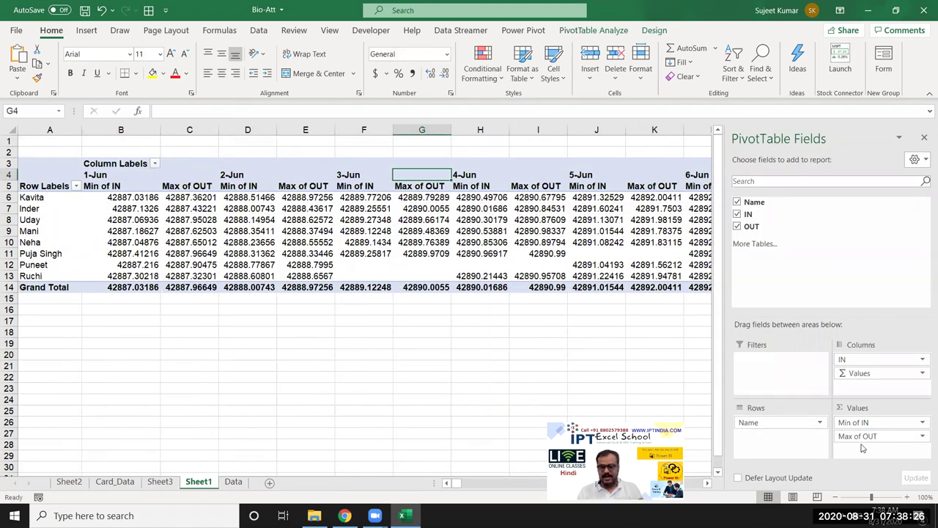
# In PivotTable Options, set empty cells to show 'A'.
pyautogui.click(119, 187)
pyautogui.click(121, 197)
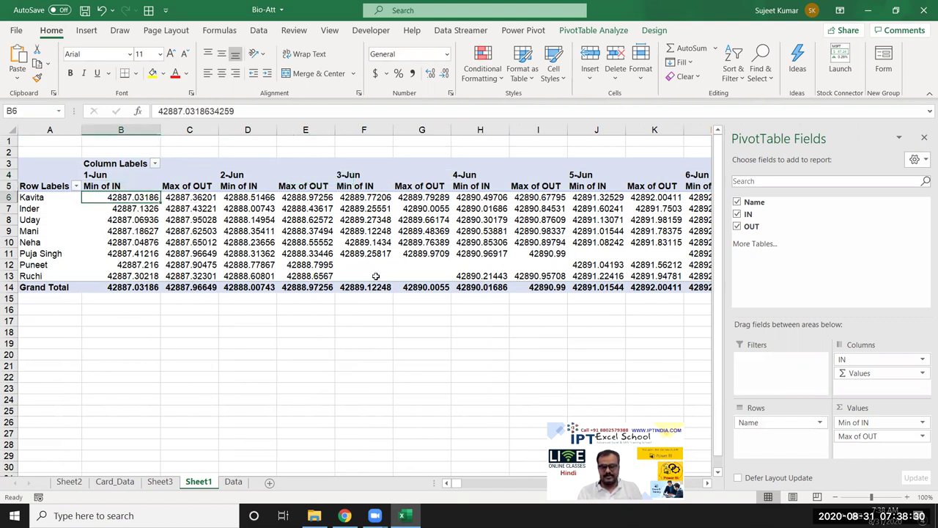
pyautogui.rightClick(311, 244)
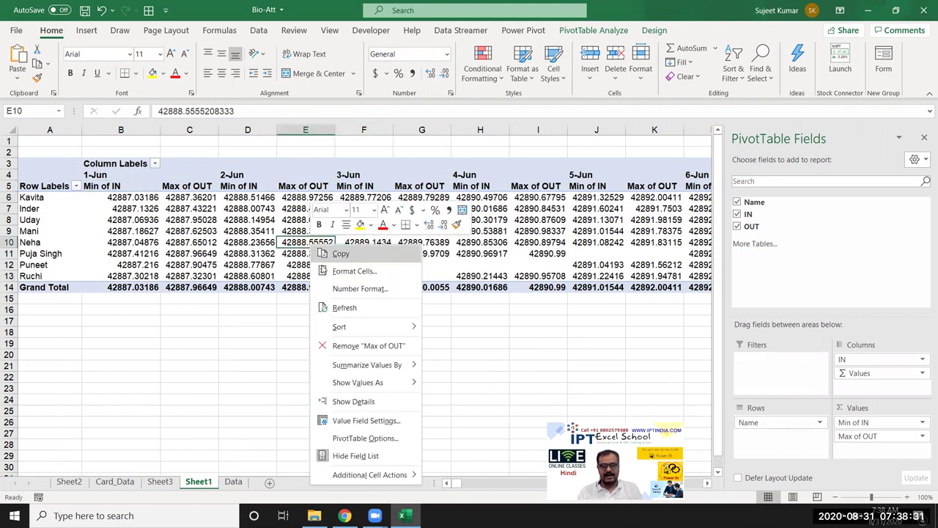
pyautogui.click(366, 438)
pyautogui.click(349, 371)
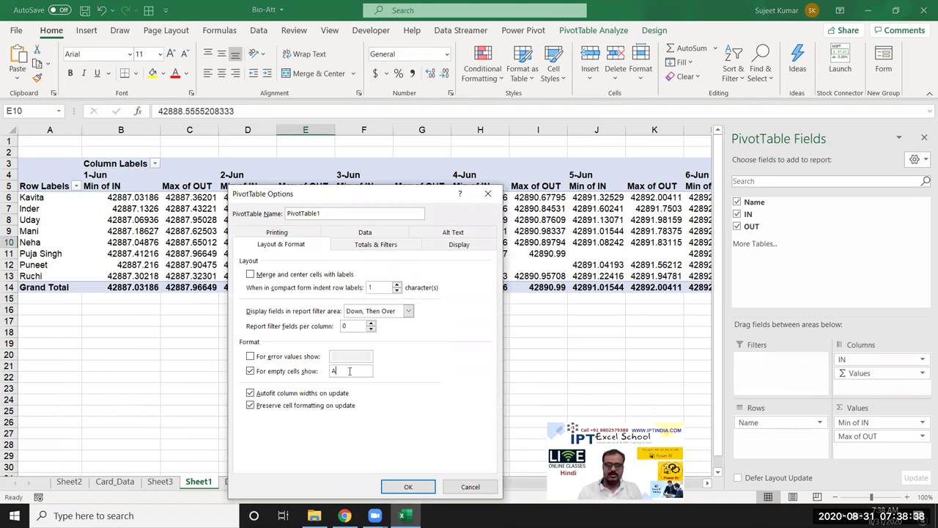
pyautogui.click(409, 486)
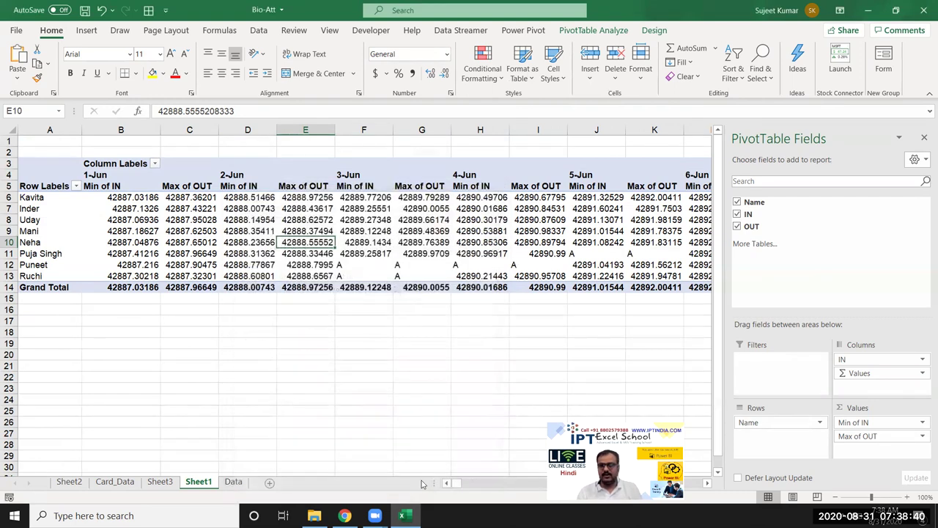
# Close the field list and rename the Min of IN and Max of OUT headers to 'in' and 'Out'.
pyautogui.click(924, 137)
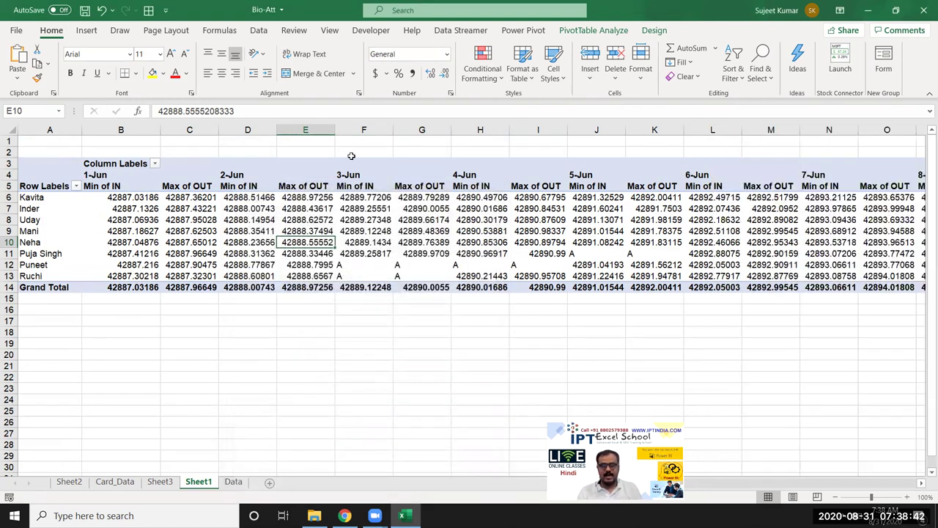
pyautogui.click(120, 208)
pyautogui.press('Up')
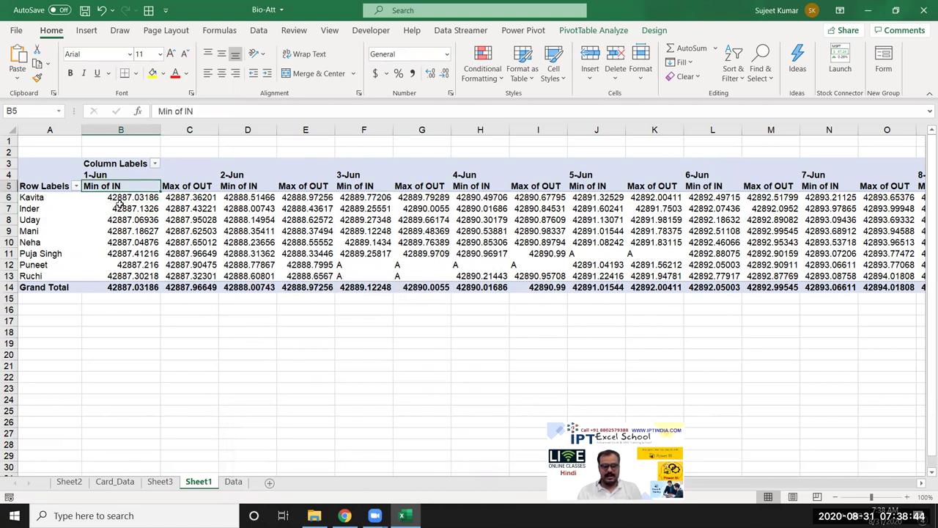
pyautogui.write('in')
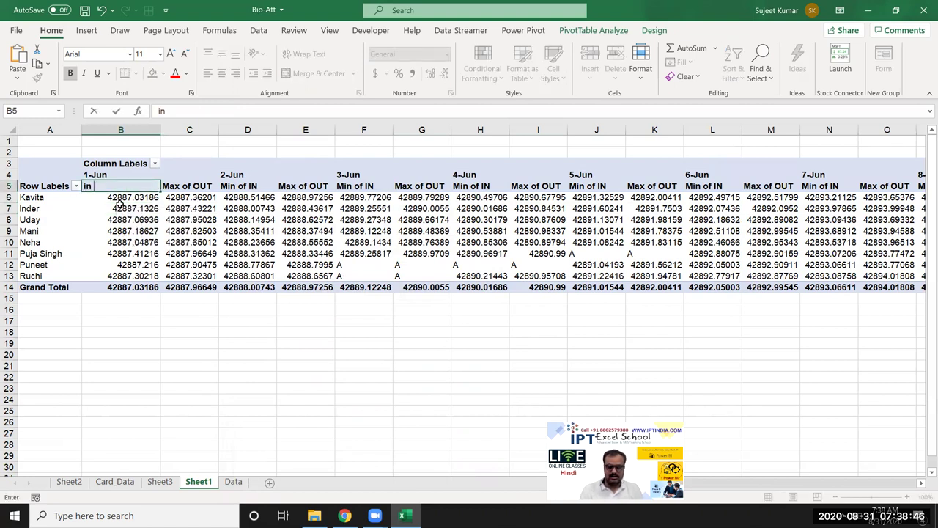
pyautogui.press('Return')
pyautogui.click(189, 186)
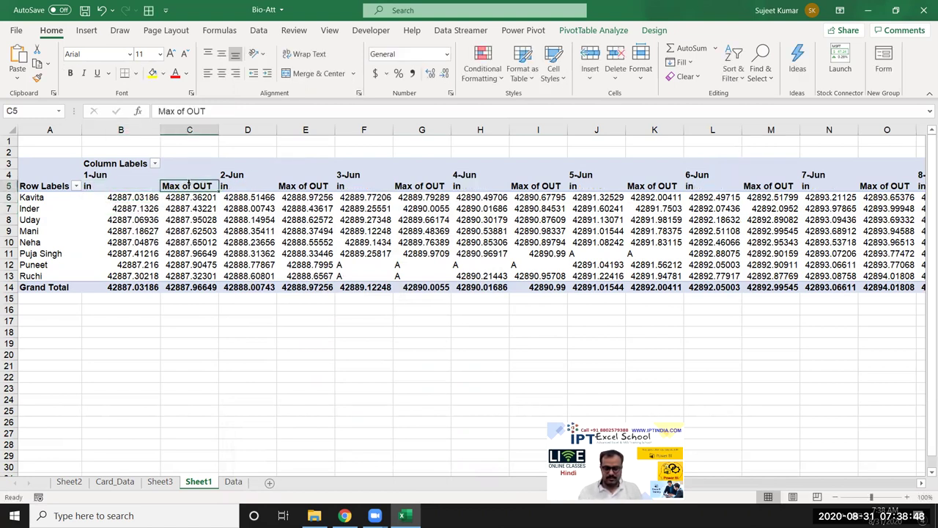
pyautogui.write('oY')
pyautogui.write('UT')
pyautogui.press('Return')
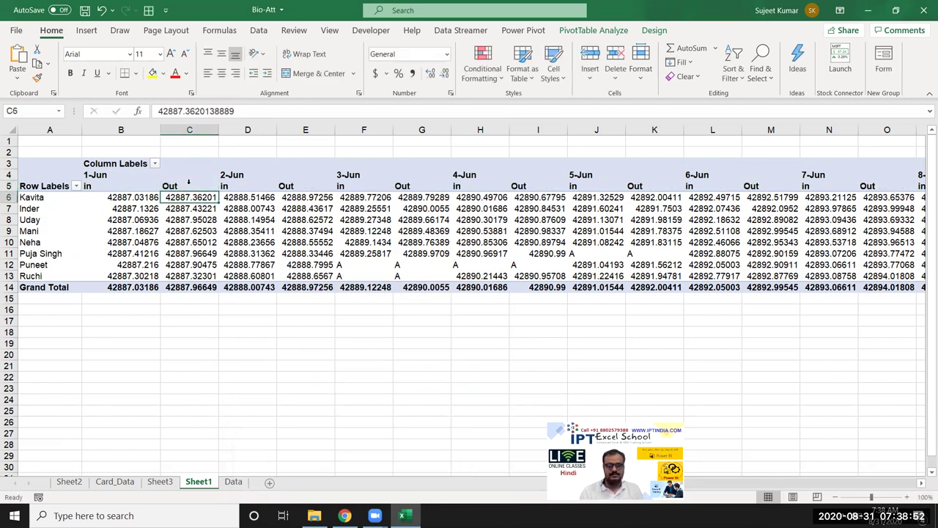
# Select the whole pivot value area, starting from B6 through row 13.
pyautogui.click(244, 233)
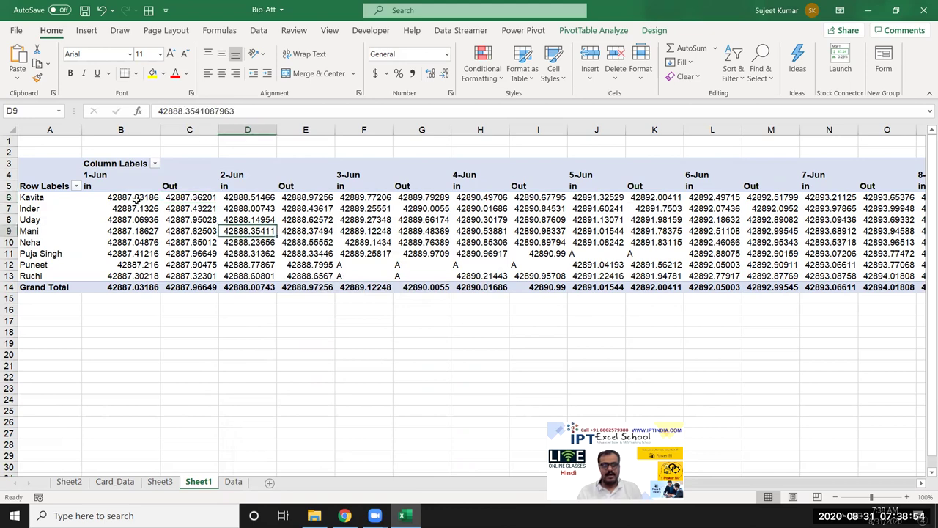
pyautogui.click(132, 197)
pyautogui.hotkey('ctrl', 'shift', 'Right')
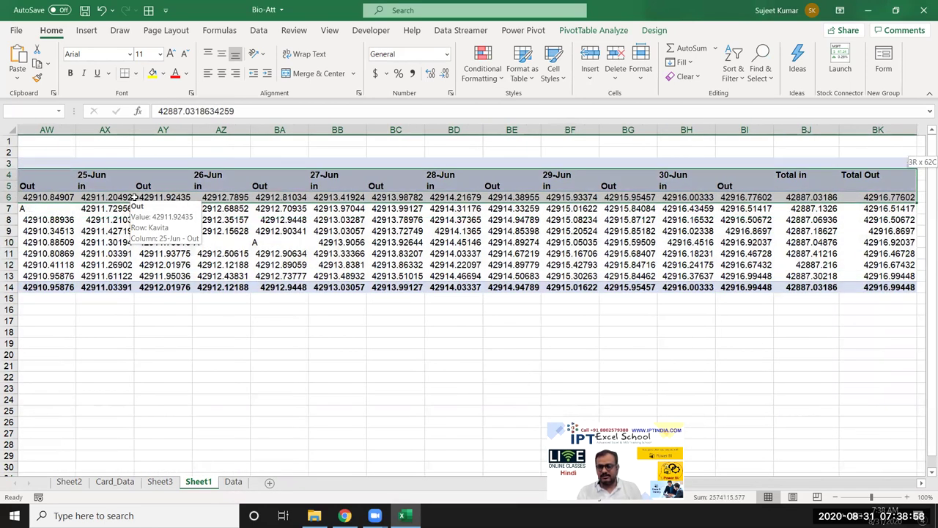
pyautogui.press('Down')
pyautogui.press('Up')
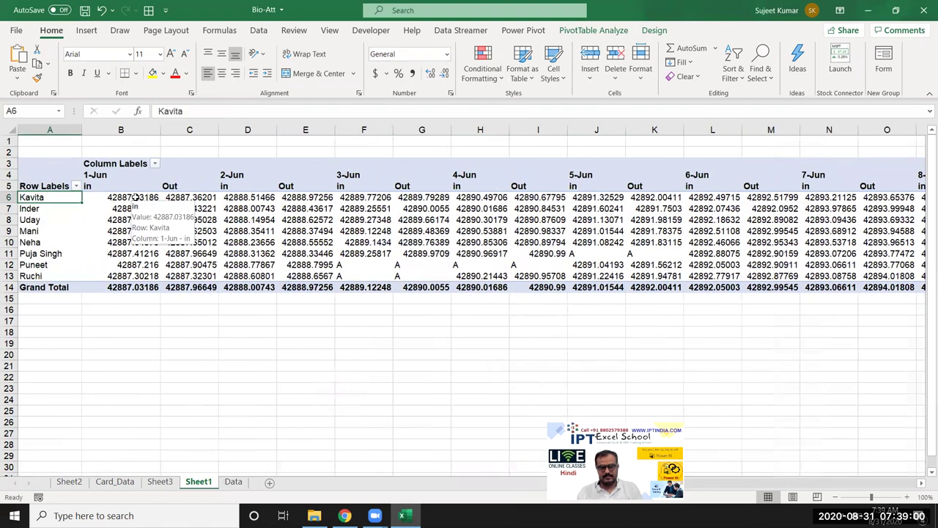
pyautogui.hotkey('ctrl', 'shift', 'Right')
pyautogui.hotkey('shift', 'Down')
pyautogui.hotkey('shift', 'Down')
pyautogui.hotkey('shift', 'Down')
pyautogui.hotkey('shift', 'Down')
pyautogui.hotkey('shift', 'Down')
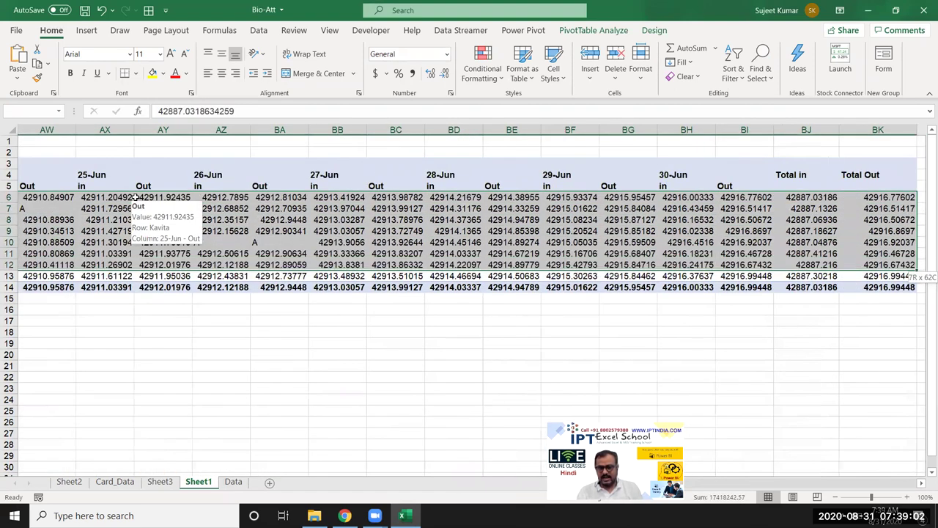
pyautogui.hotkey('shift', 'Down')
pyautogui.hotkey('shift', 'Down')
# Format the selected pivot values with the hour-minute AM/PM Time format.
pyautogui.rightClick(389, 247)
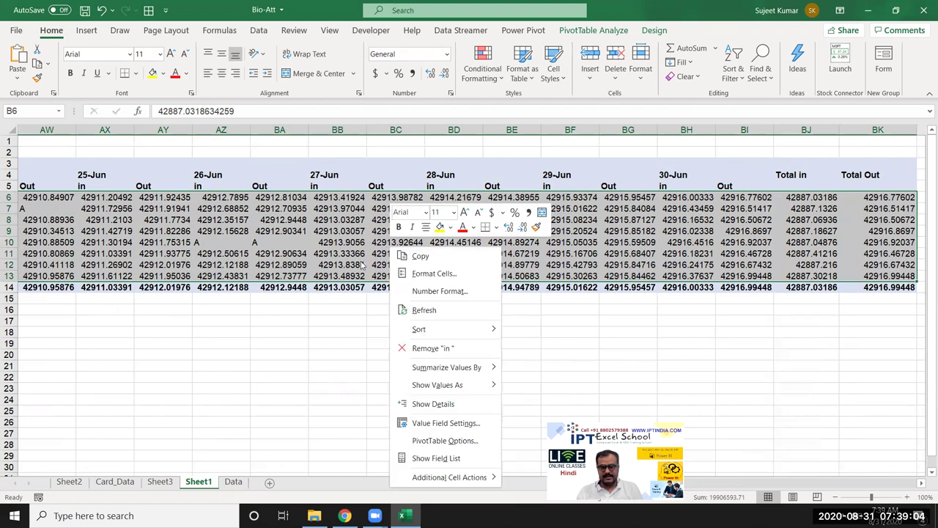
pyautogui.click(425, 274)
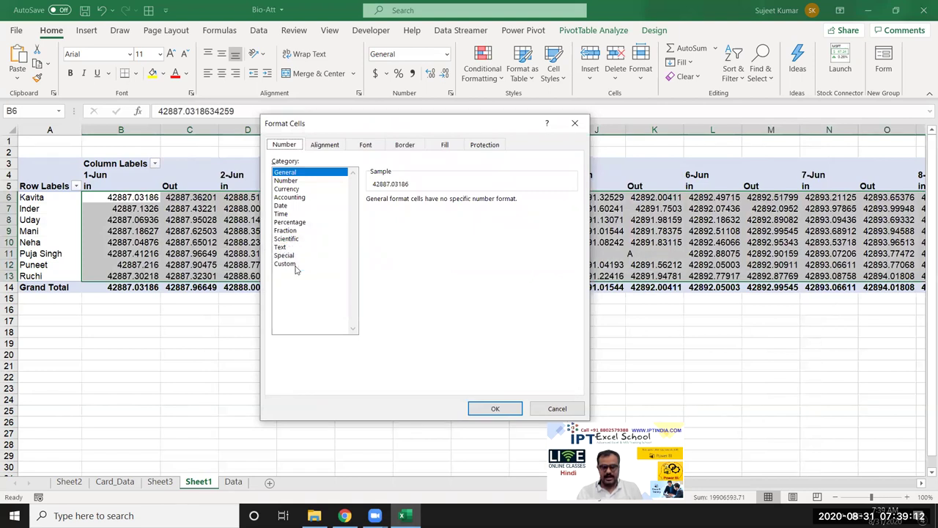
pyautogui.click(284, 215)
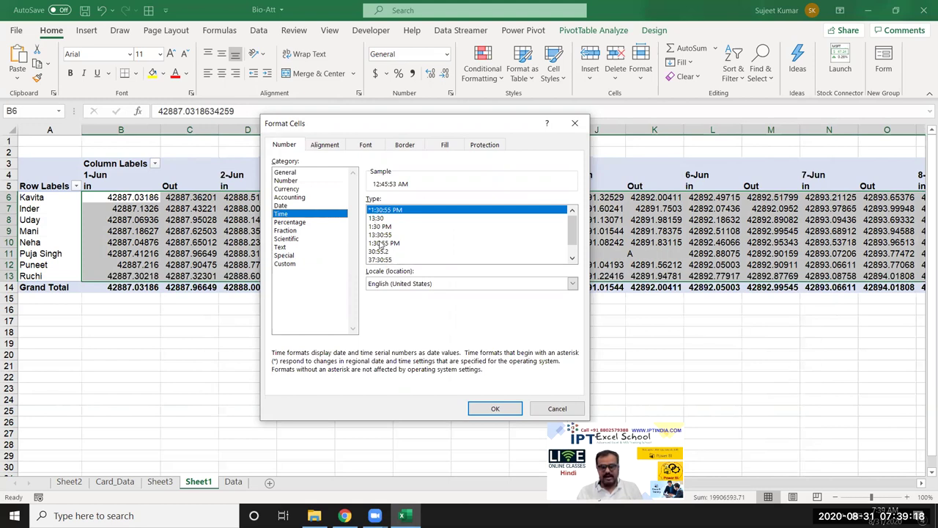
pyautogui.click(381, 228)
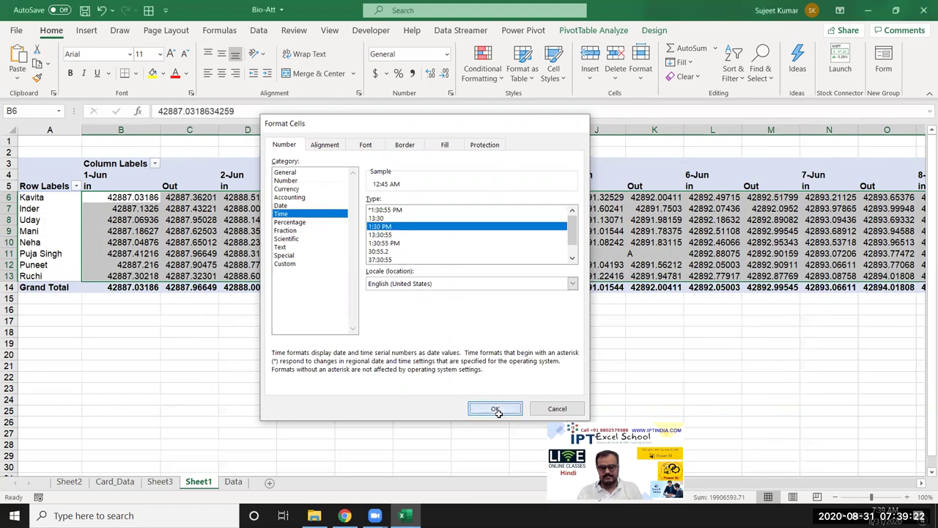
pyautogui.click(495, 408)
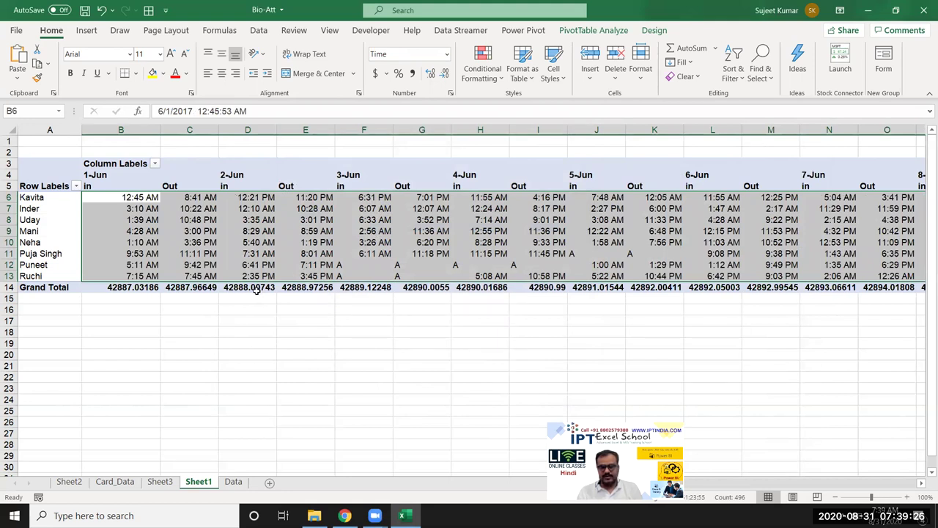
pyautogui.click(256, 288)
# Turn off the pivot's grand totals for both rows and columns.
pyautogui.rightClick(271, 257)
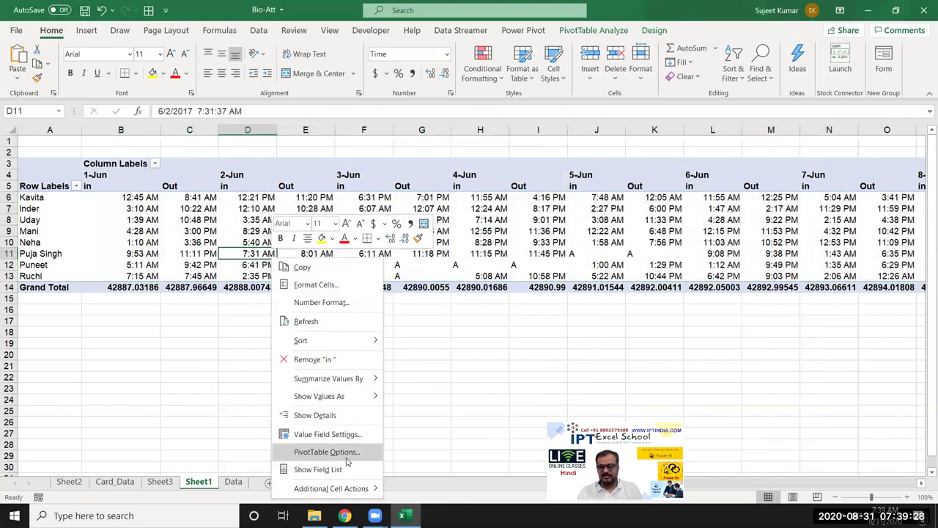
pyautogui.click(347, 452)
pyautogui.click(342, 248)
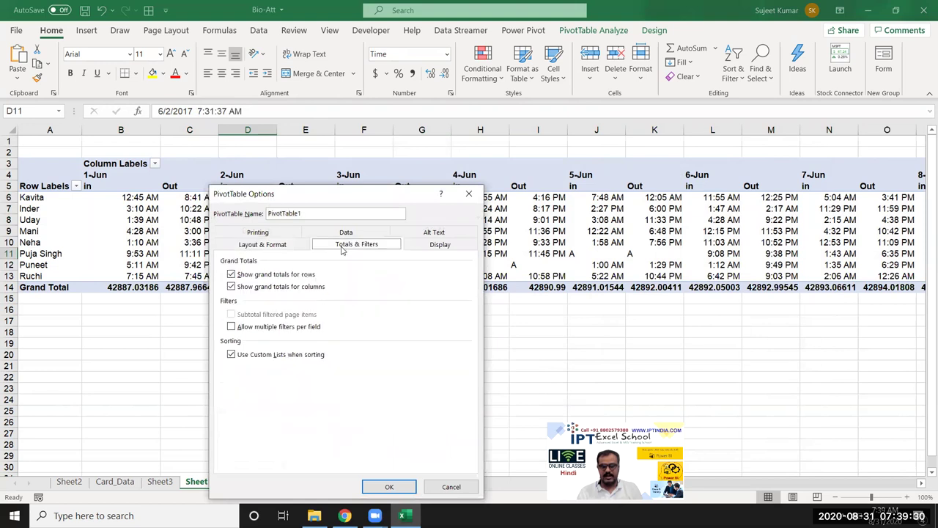
pyautogui.click(231, 286)
pyautogui.click(231, 274)
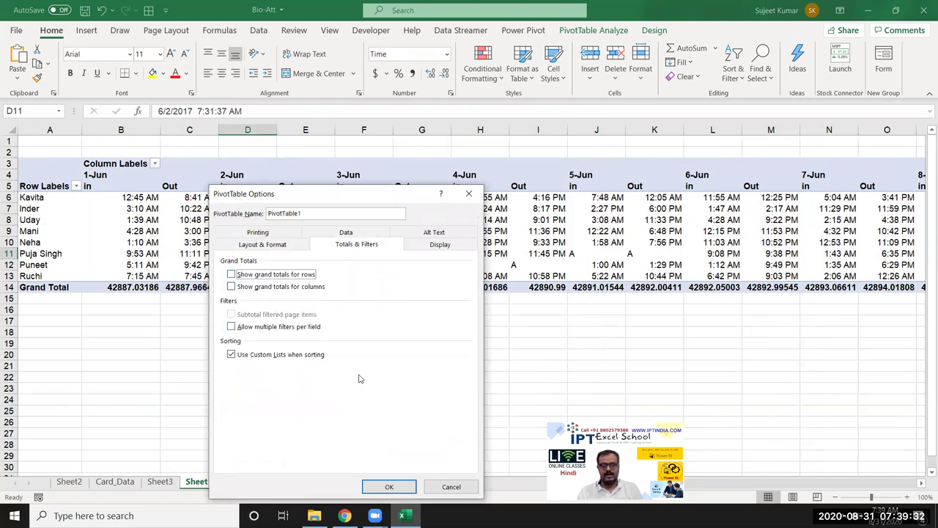
pyautogui.click(404, 486)
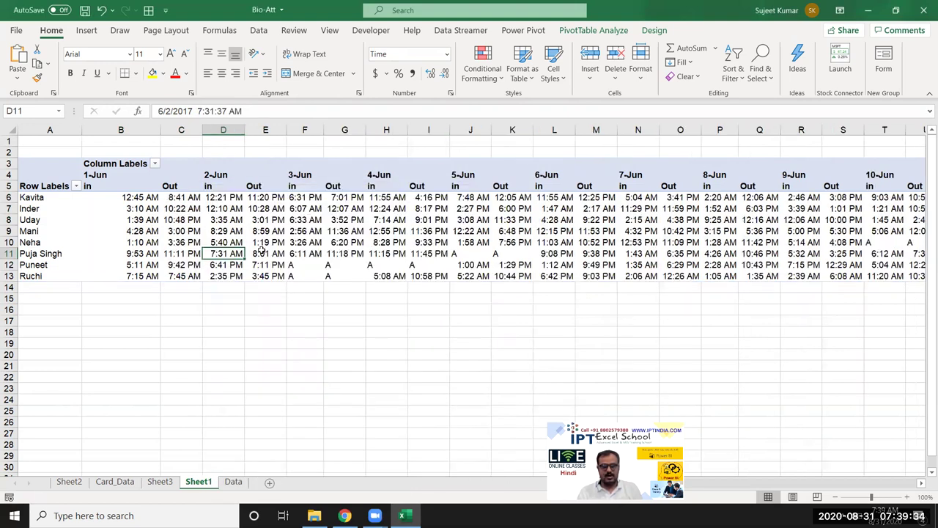
pyautogui.click(261, 251)
# Enable Merge and center for the pivot labels, then view Sheet3.
pyautogui.rightClick(205, 222)
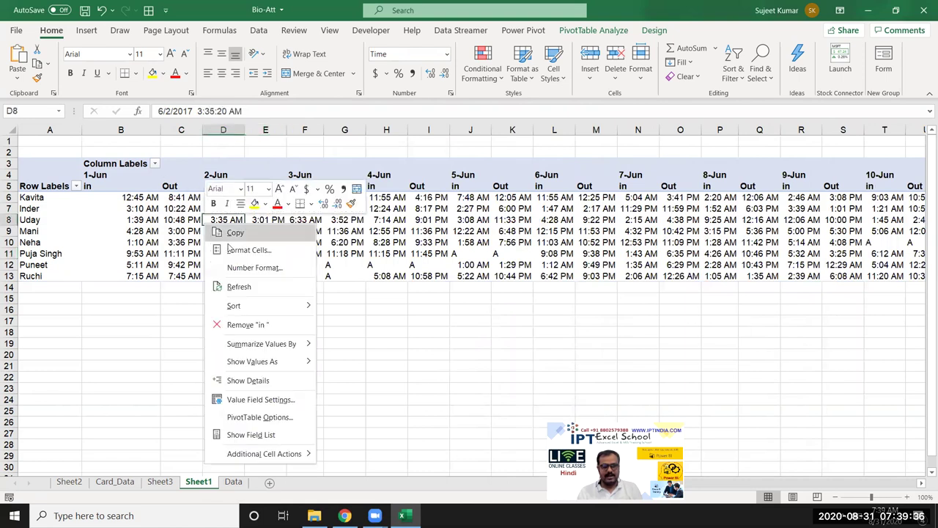
pyautogui.moveTo(310, 456)
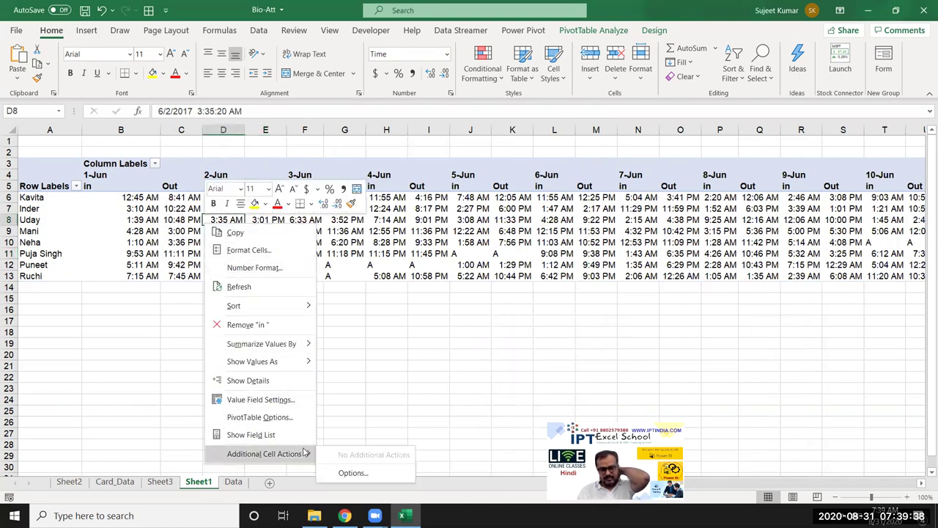
pyautogui.click(270, 416)
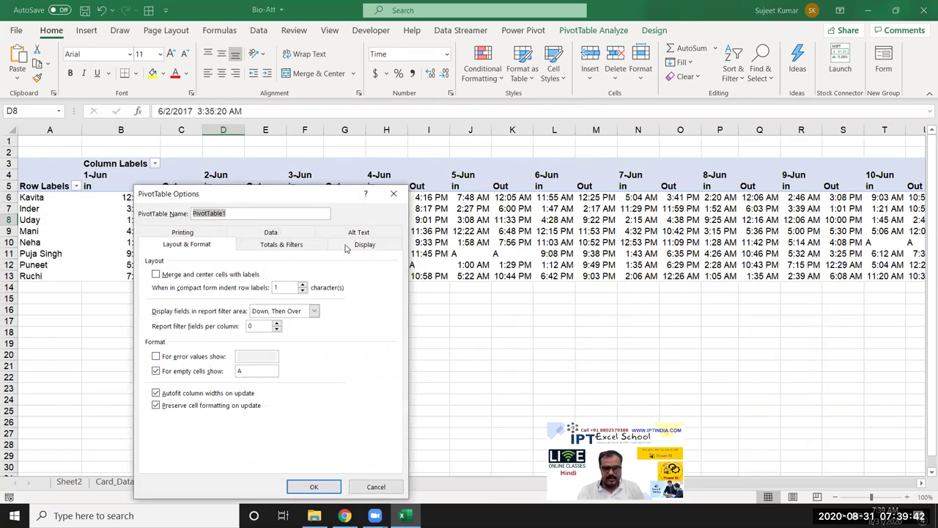
pyautogui.click(249, 273)
pyautogui.click(325, 488)
pyautogui.click(175, 208)
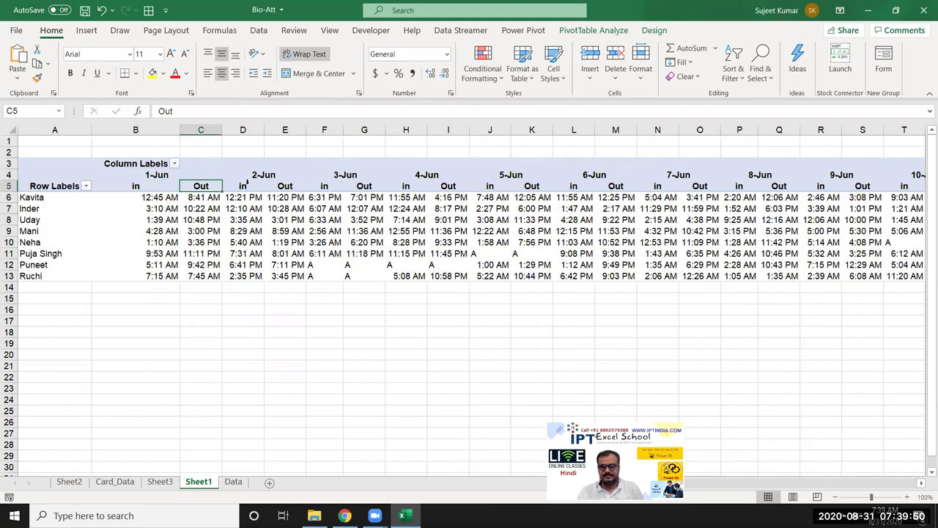
pyautogui.click(243, 181)
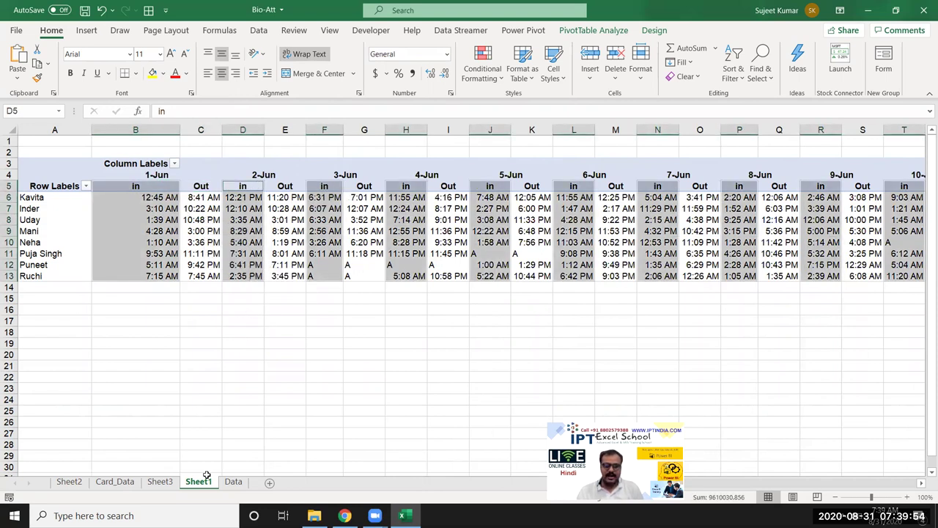
pyautogui.click(160, 482)
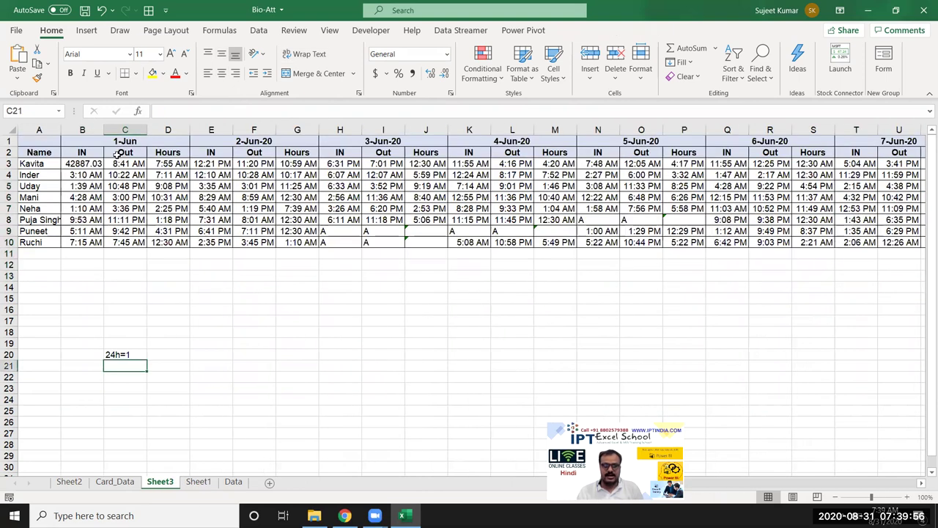
# Review Sheet3's 1-Jun and 2-Jun out and hours cells, then close Bio-Att with Don't Save.
pyautogui.moveTo(117, 154); pyautogui.dragTo(297, 196)
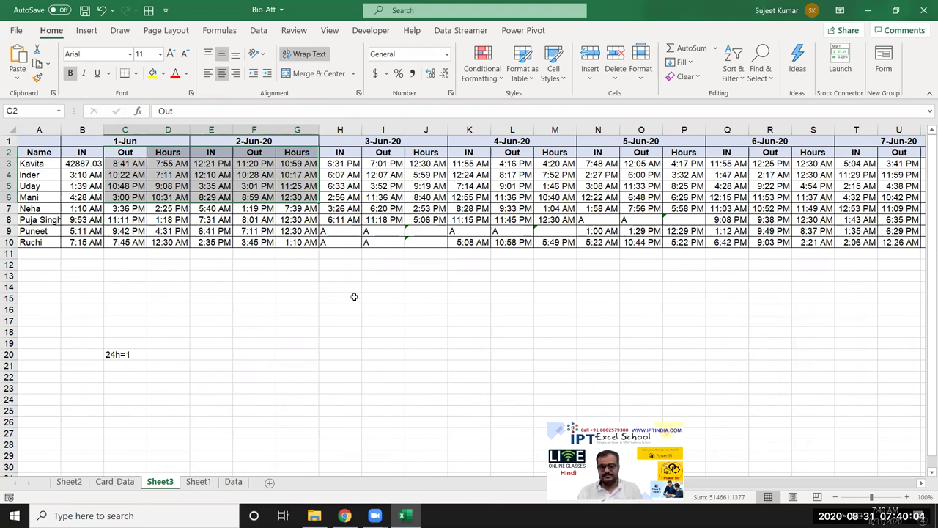
pyautogui.click(390, 251)
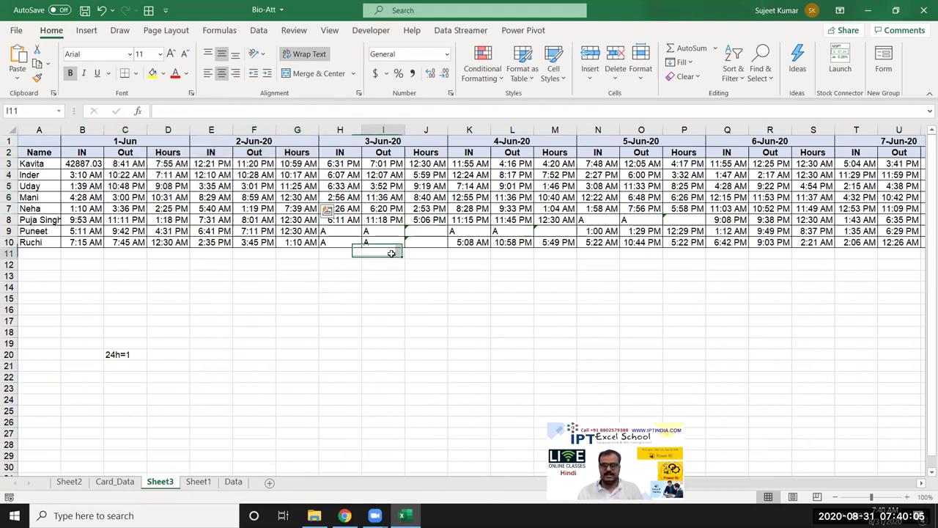
pyautogui.click(923, 9)
pyautogui.click(476, 270)
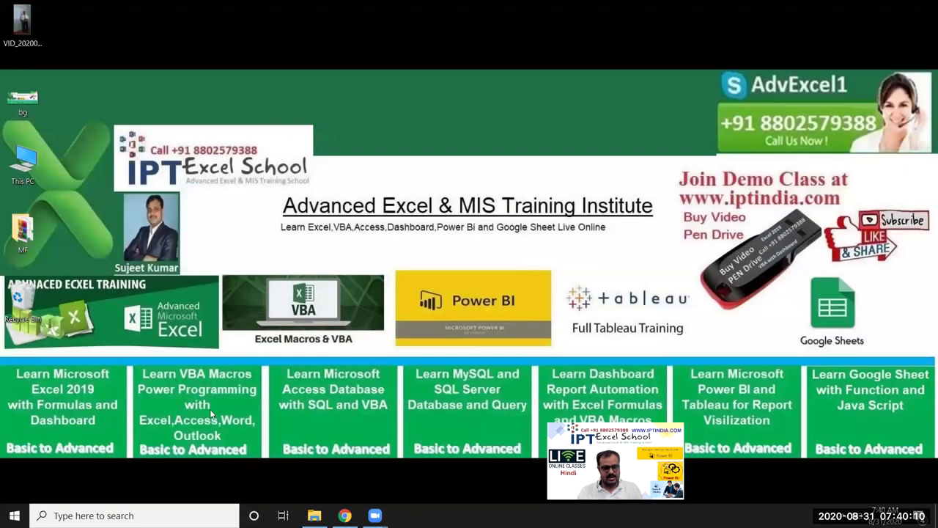
# Search for Excel from the taskbar and open the recent PFile workbook.
pyautogui.click(161, 515)
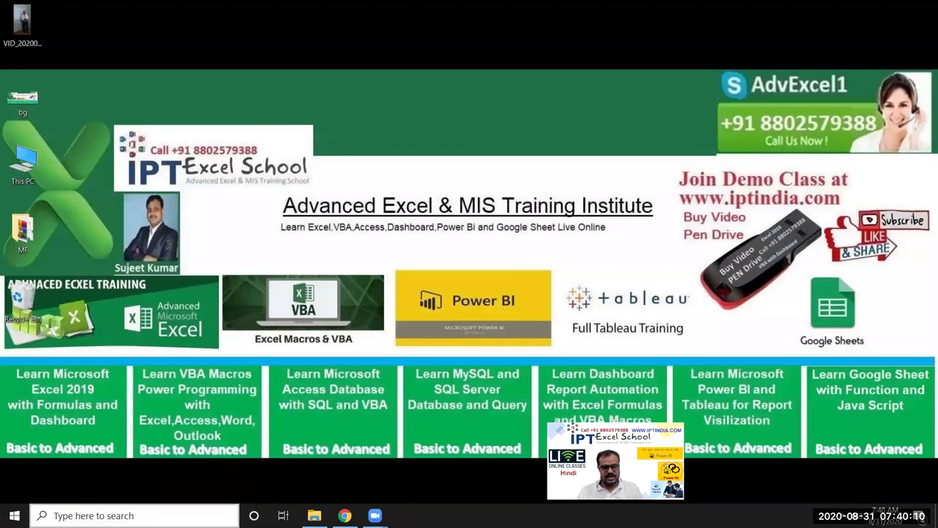
pyautogui.write('exc')
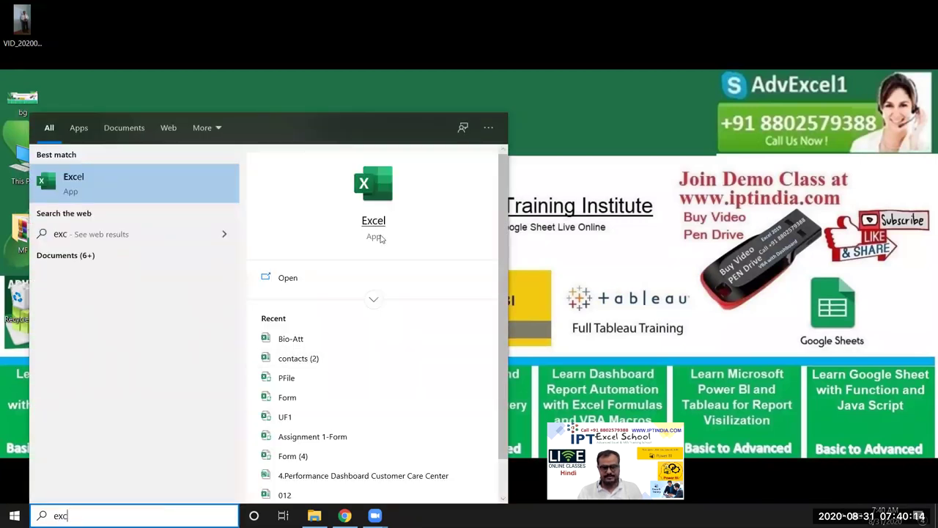
pyautogui.click(358, 386)
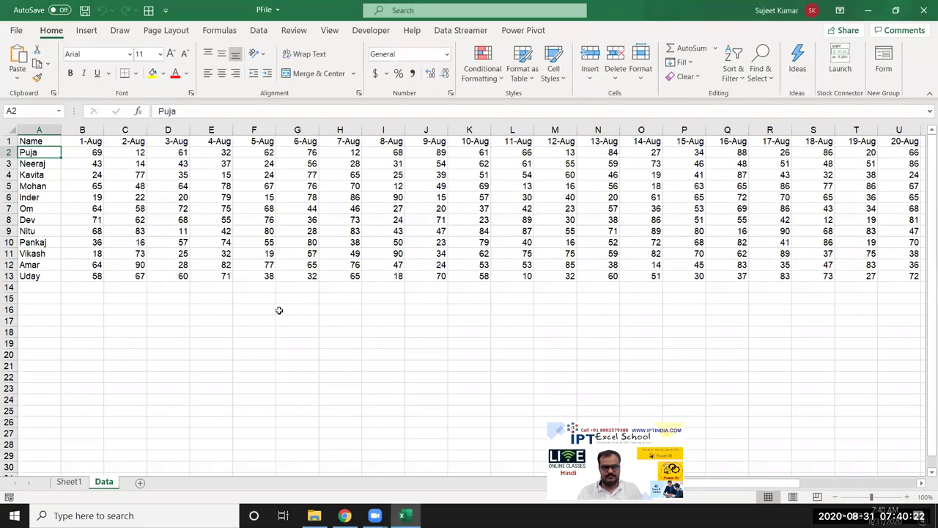
# Autofit column A on Sheet1 and start a PivotTable from A1:L504 on a new worksheet.
pyautogui.click(47, 142)
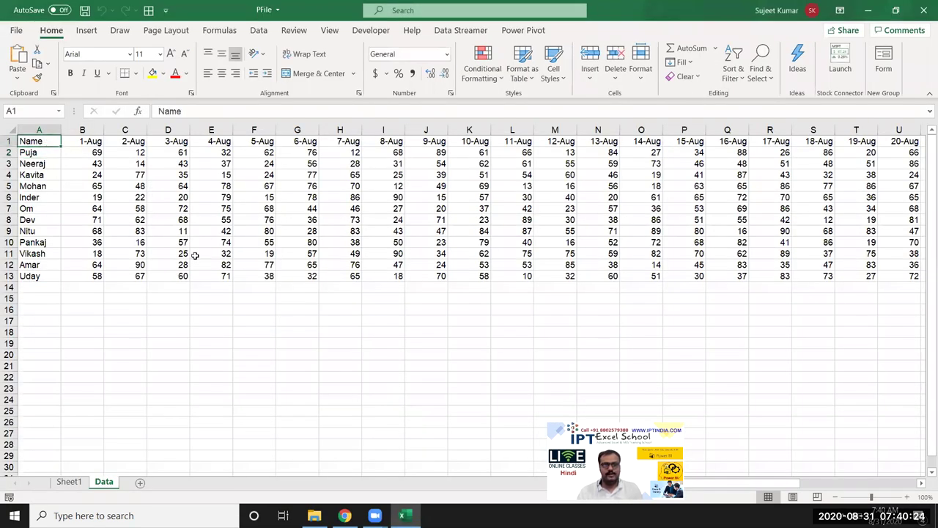
pyautogui.click(86, 32)
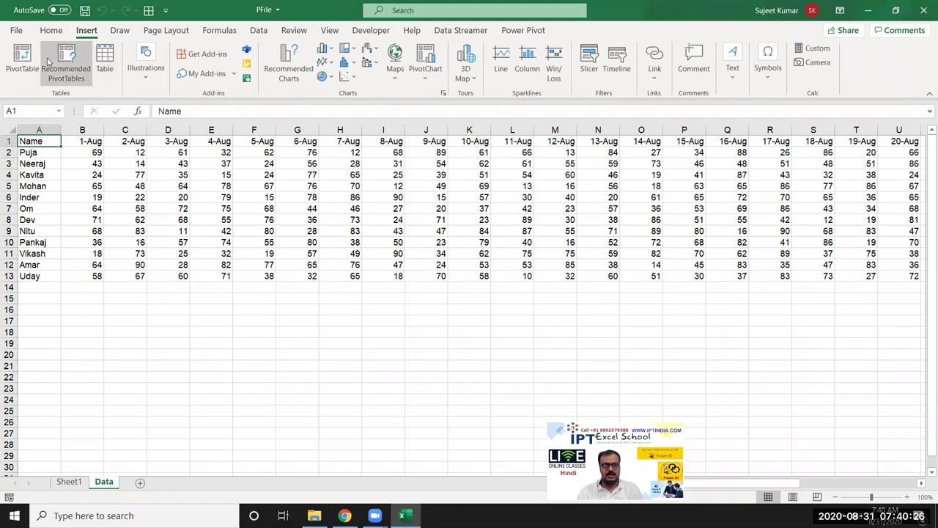
pyautogui.click(69, 481)
pyautogui.click(41, 204)
pyautogui.click(40, 145)
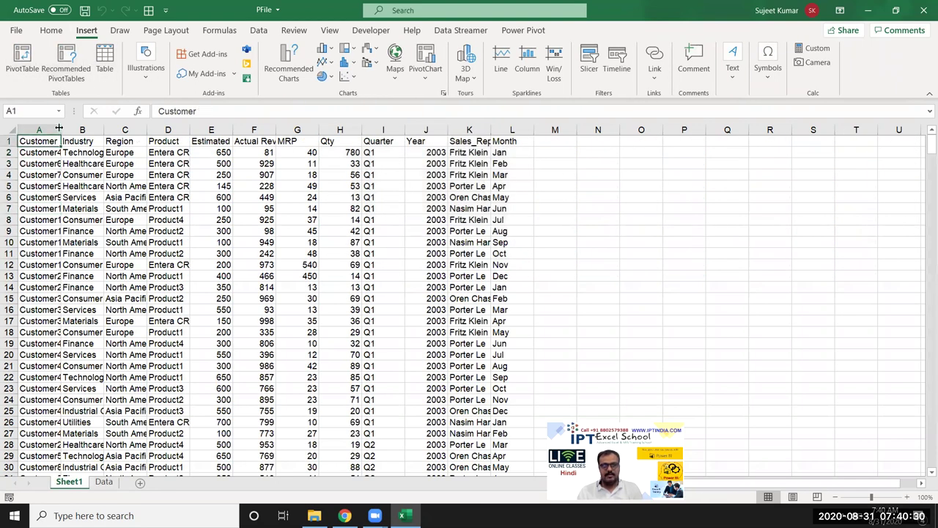
pyautogui.doubleClick(59, 129)
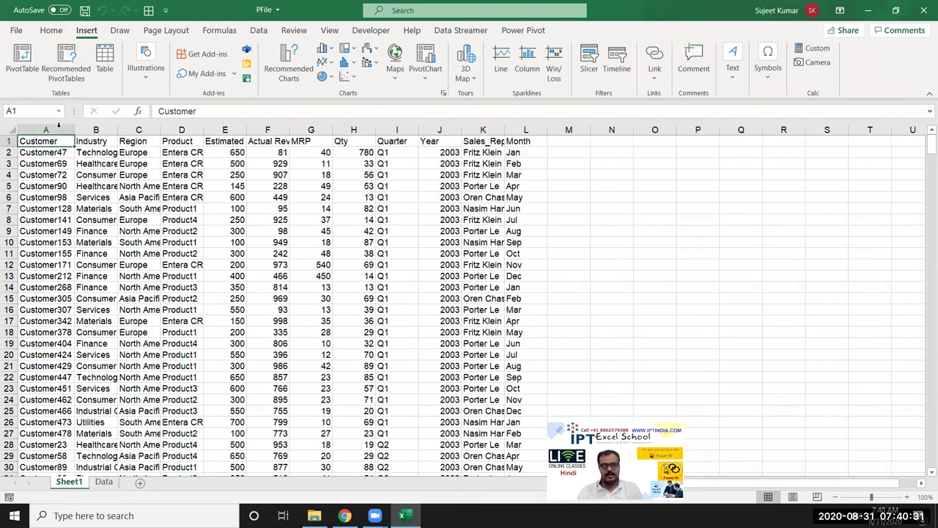
pyautogui.click(34, 70)
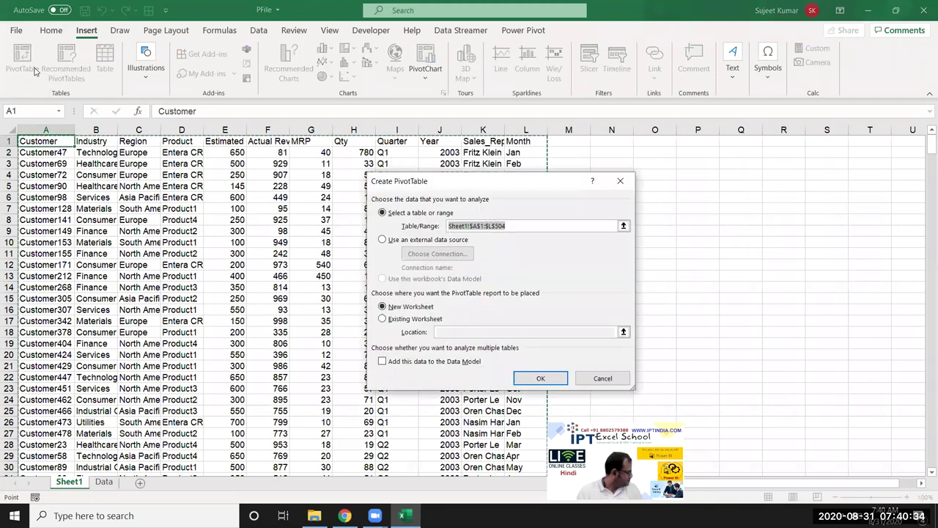
pyautogui.click(528, 381)
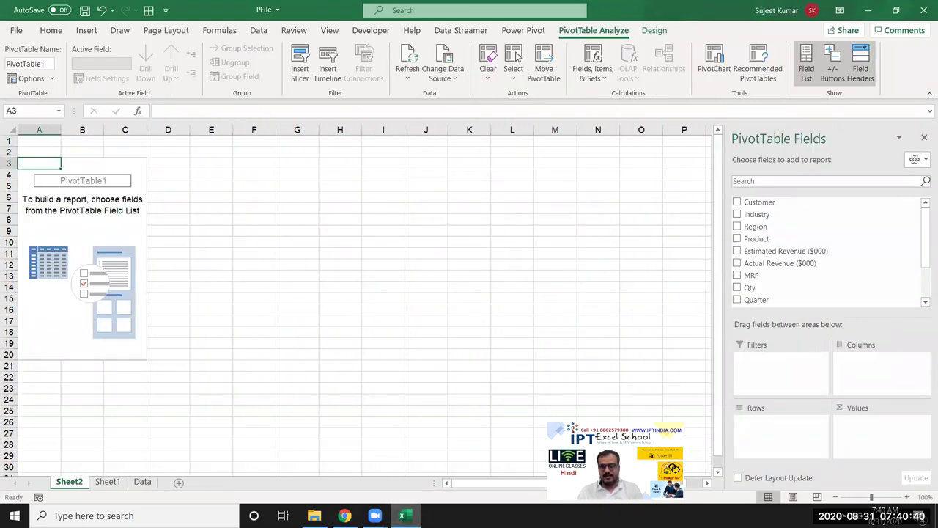
# Put Qty in Values and Sales_Rep in Rows, giving five reps and a 25904 total.
pyautogui.moveTo(749, 288); pyautogui.dragTo(854, 431)
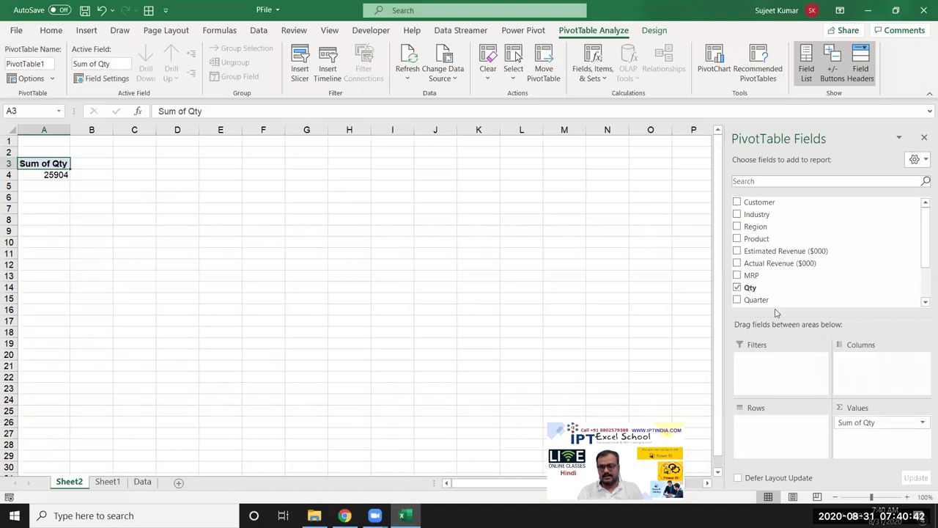
pyautogui.moveTo(759, 244)
pyautogui.mouseDown()
pyautogui.moveTo(797, 435)
pyautogui.moveTo(771, 236)
pyautogui.mouseUp()
pyautogui.scroll(-2, 776, 264)
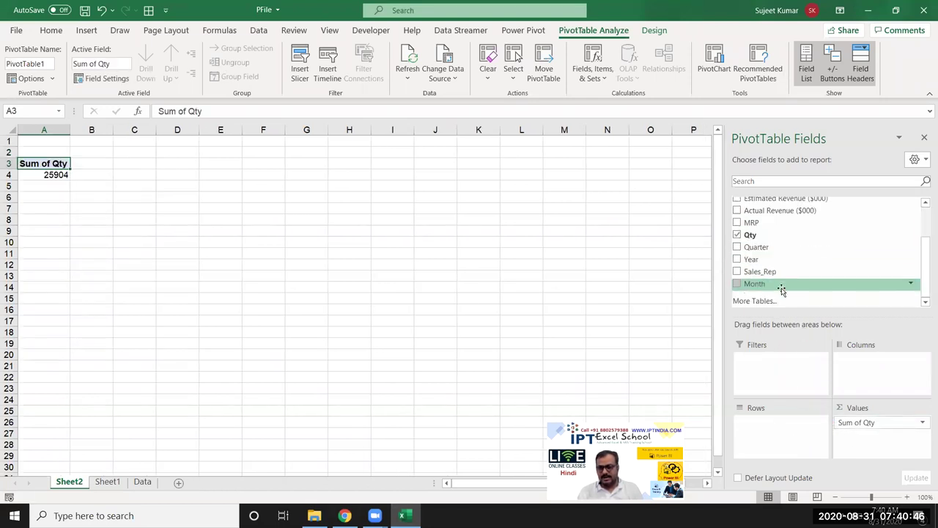
pyautogui.moveTo(761, 272); pyautogui.dragTo(783, 427)
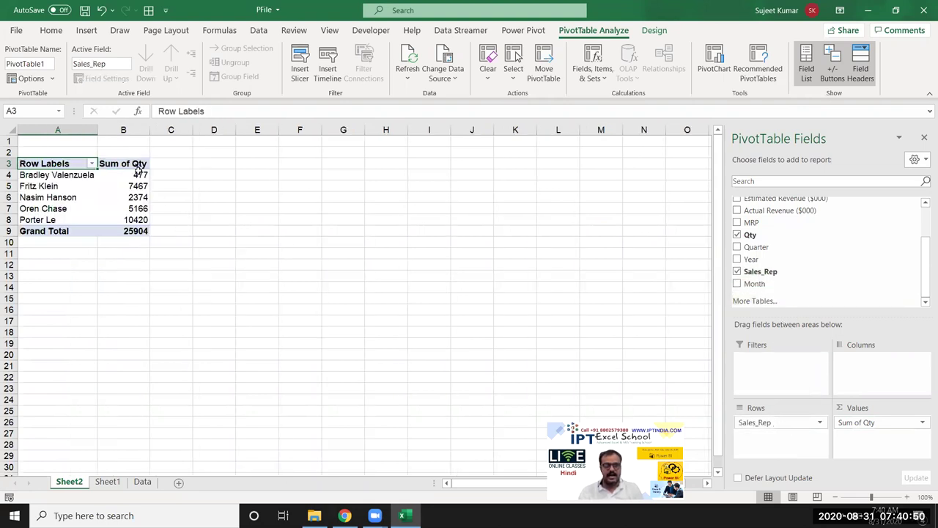
pyautogui.moveTo(137, 176); pyautogui.dragTo(140, 221)
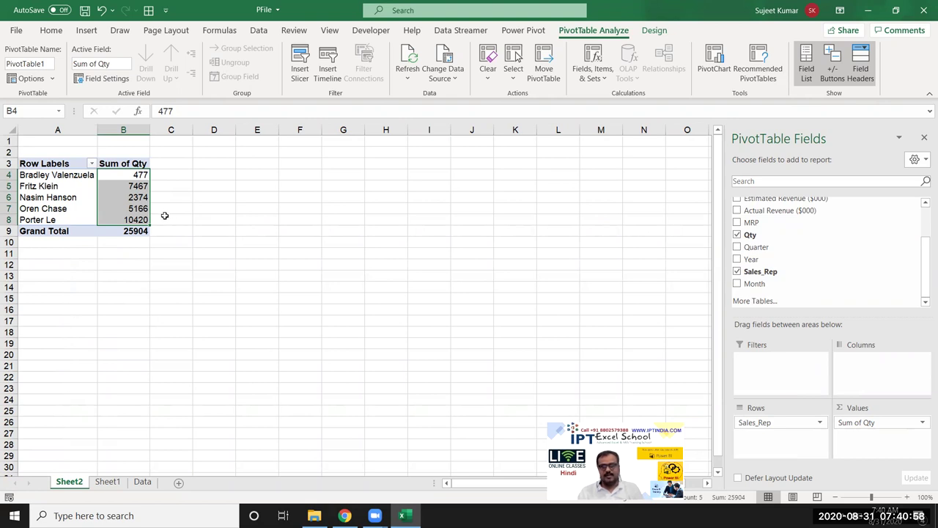
pyautogui.click(140, 218)
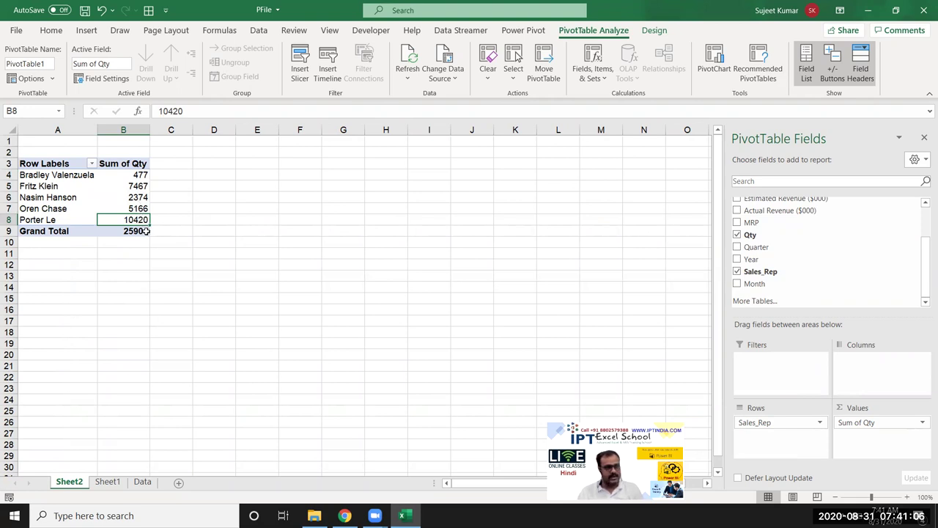
pyautogui.moveTo(147, 231)
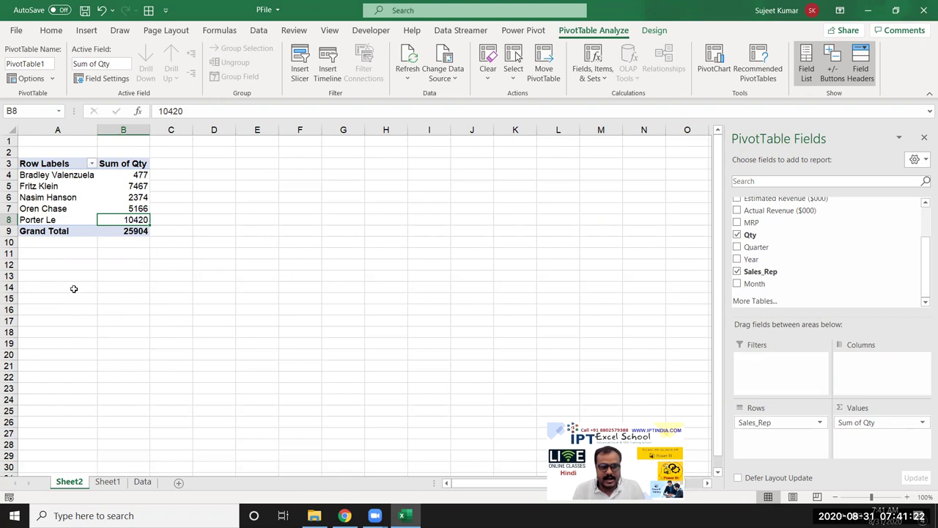
# Enter TARGET in A505 below the last record and fill it across to D505.
pyautogui.click(142, 482)
pyautogui.click(117, 485)
pyautogui.click(35, 378)
pyautogui.hotkey('ctrl', 'Down')
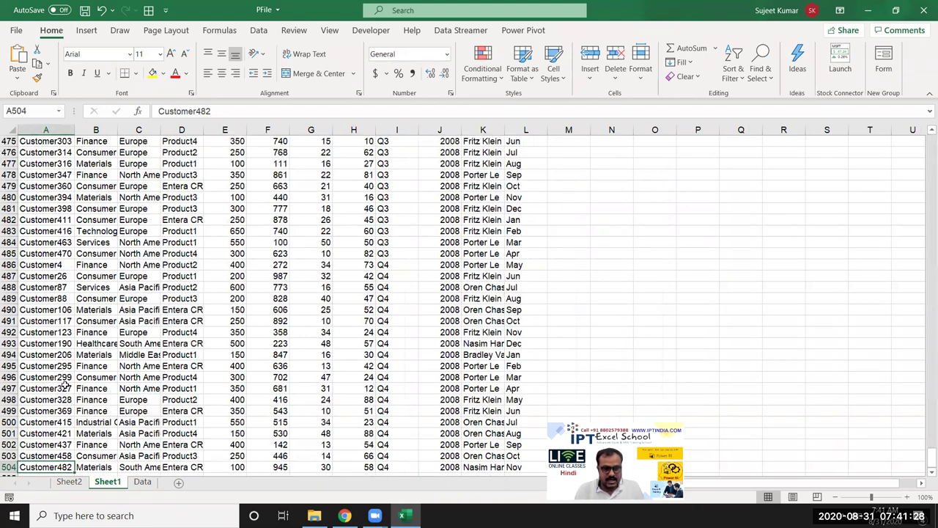
pyautogui.press('Down')
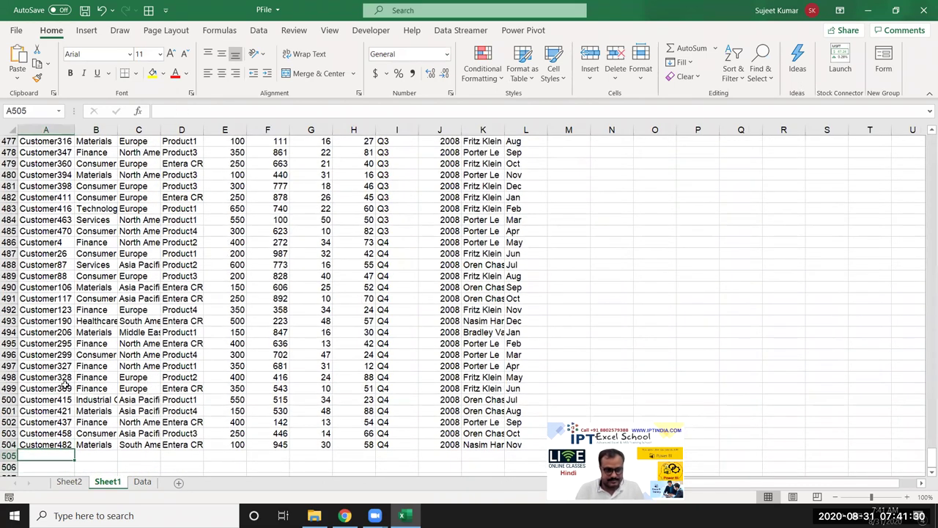
pyautogui.write('TARGET')
pyautogui.press('Return')
pyautogui.press('Up')
pyautogui.hotkey('shift', 'Right')
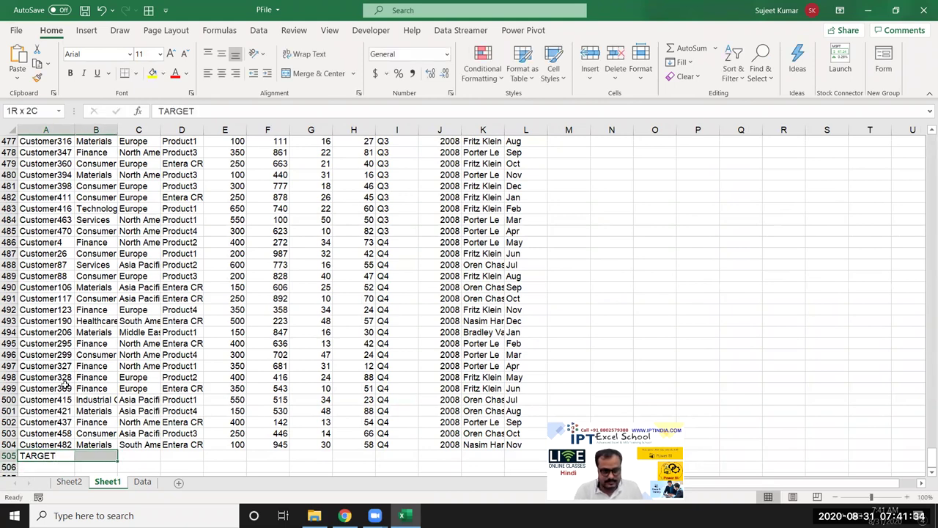
pyautogui.hotkey('shift', 'Right')
pyautogui.hotkey('shift', 'Right')
pyautogui.hotkey('shift', 'Right')
pyautogui.hotkey('shift', 'Left')
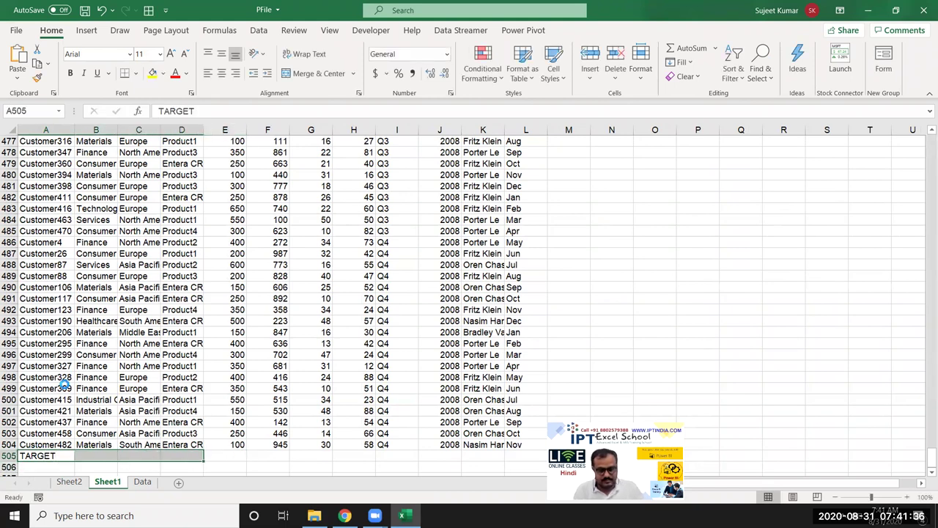
pyautogui.hotkey('ctrl', 'r')
# Copy TARGET into cells K505 and L505.
pyautogui.press('Right')
pyautogui.press('Right')
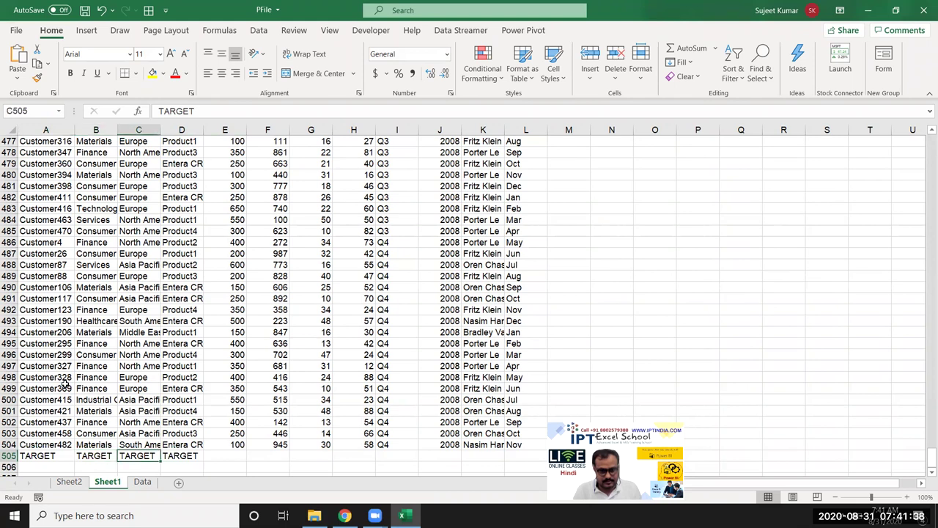
pyautogui.press('Right')
pyautogui.hotkey('ctrl', 'c')
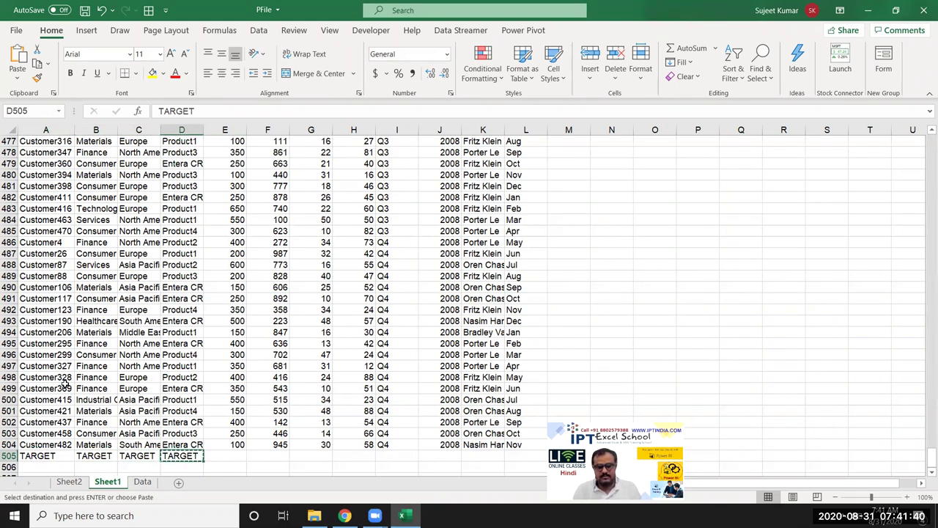
pyautogui.press('Right')
pyautogui.press('Right')
pyautogui.press('Right')
pyautogui.press('Right')
pyautogui.press('Right')
pyautogui.press('Right')
pyautogui.press('Right')
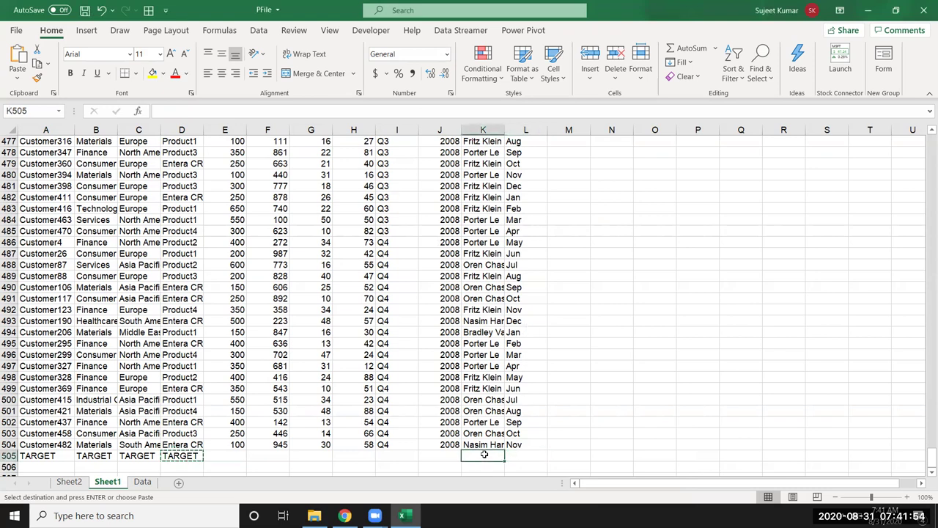
pyautogui.moveTo(485, 455); pyautogui.dragTo(510, 454)
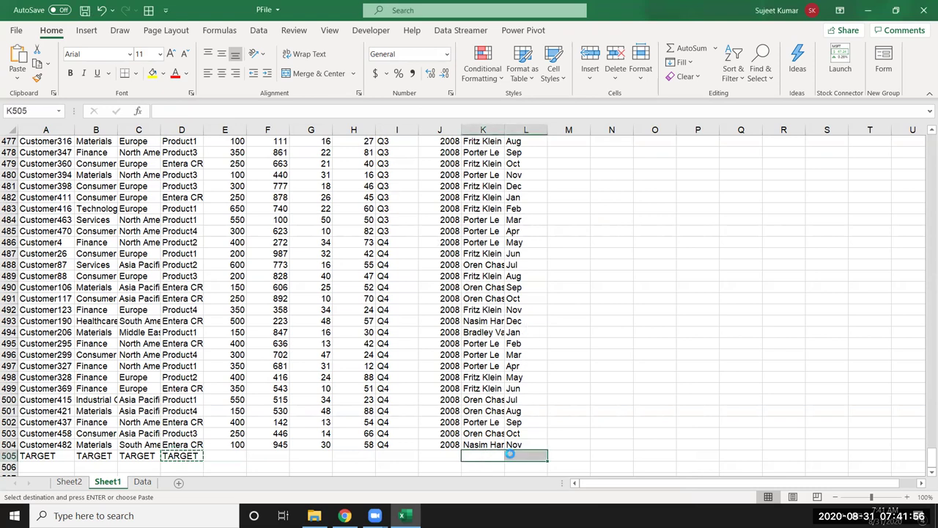
pyautogui.hotkey('ctrl', 'v')
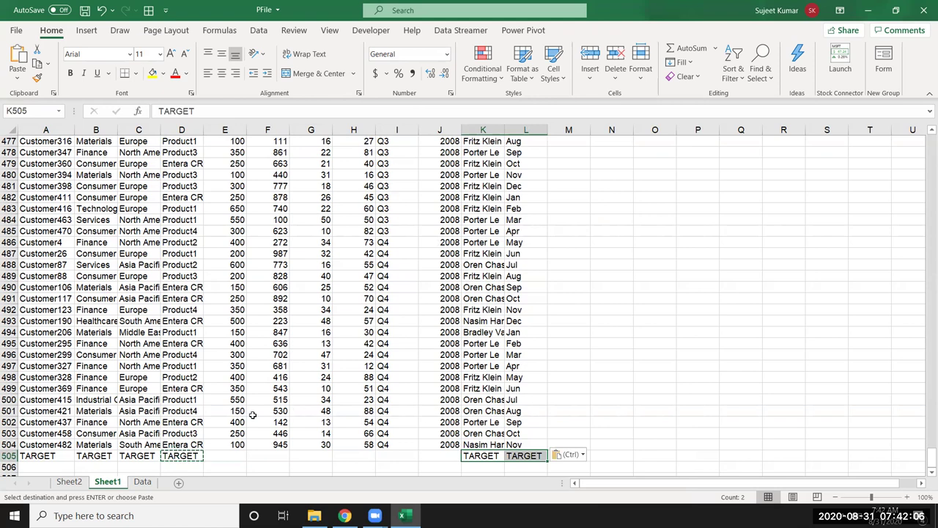
pyautogui.click(77, 481)
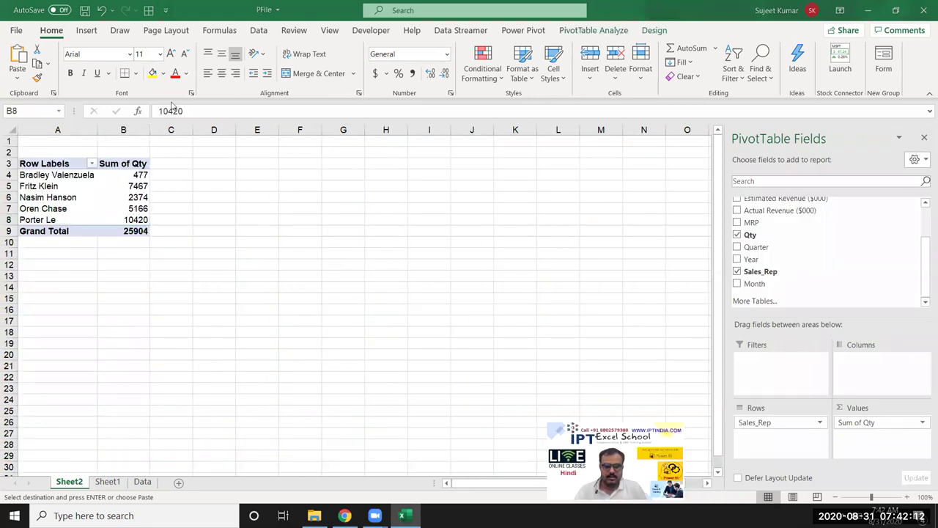
# Check the Sheet1 data to confirm row 505 holds the new TARGET record.
pyautogui.click(172, 106)
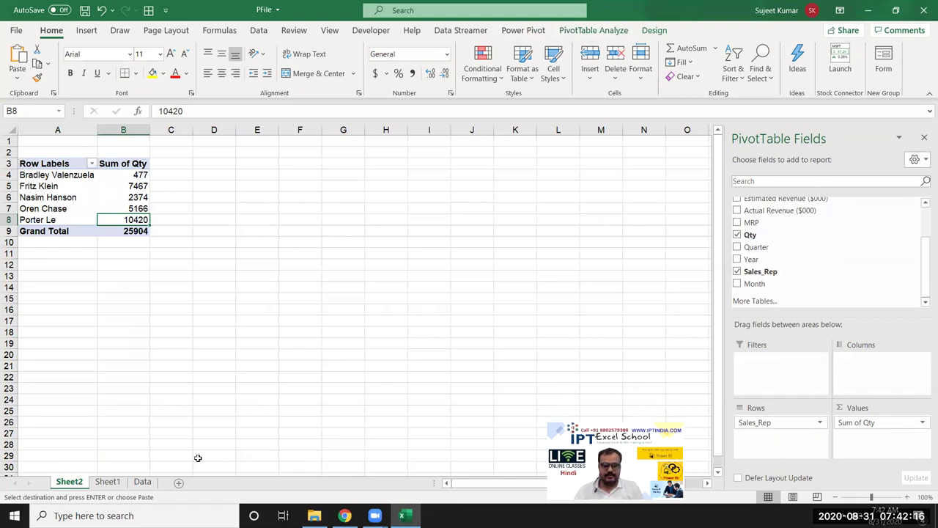
pyautogui.click(110, 485)
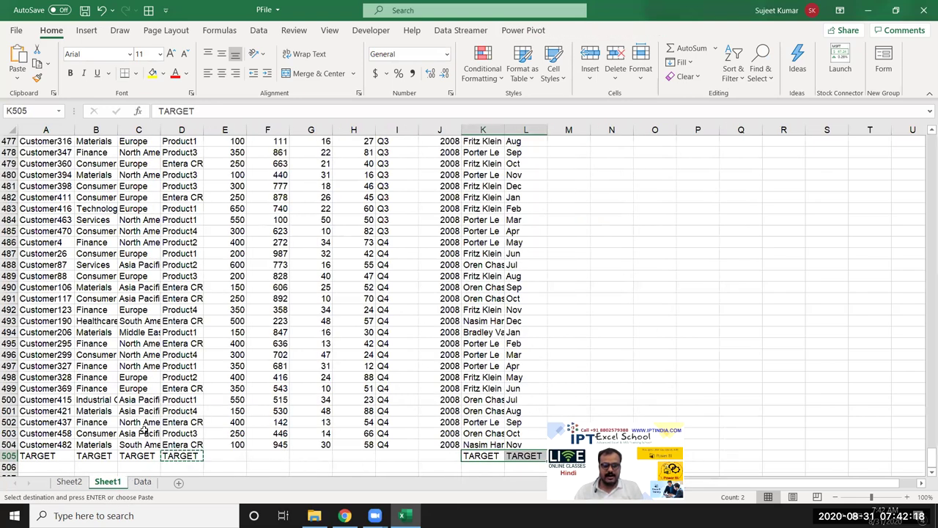
pyautogui.moveTo(383, 411); pyautogui.dragTo(206, 250)
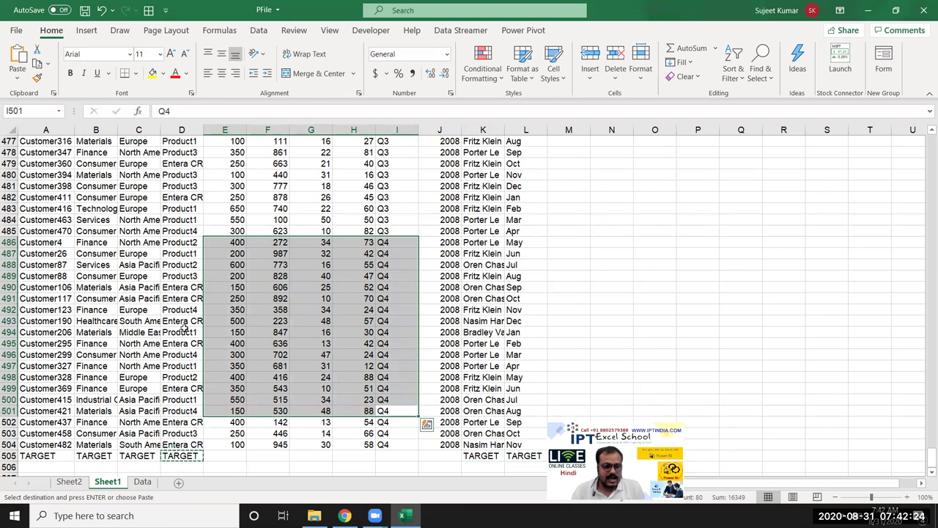
pyautogui.click(9, 445)
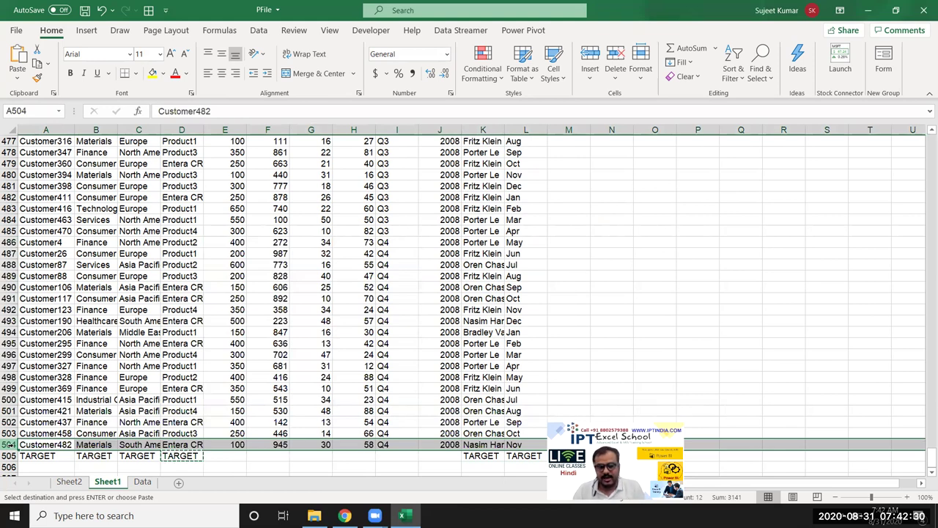
pyautogui.click(8, 455)
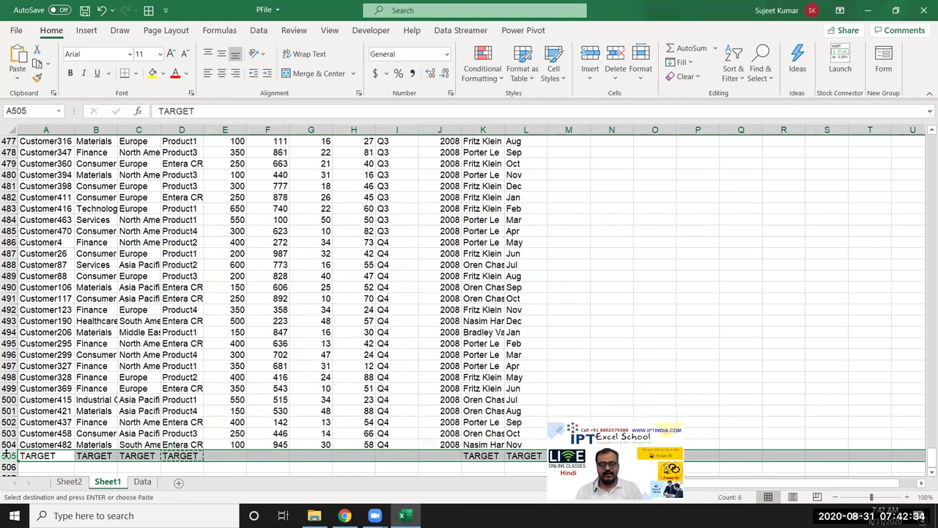
pyautogui.click(69, 482)
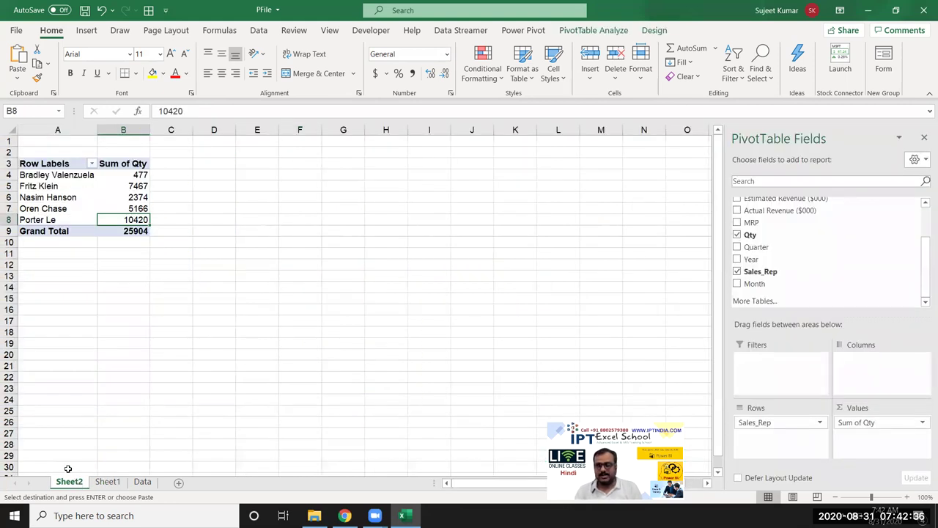
# Change the pivot's data source to Sheet1!$A$1:$L$505.
pyautogui.click(621, 32)
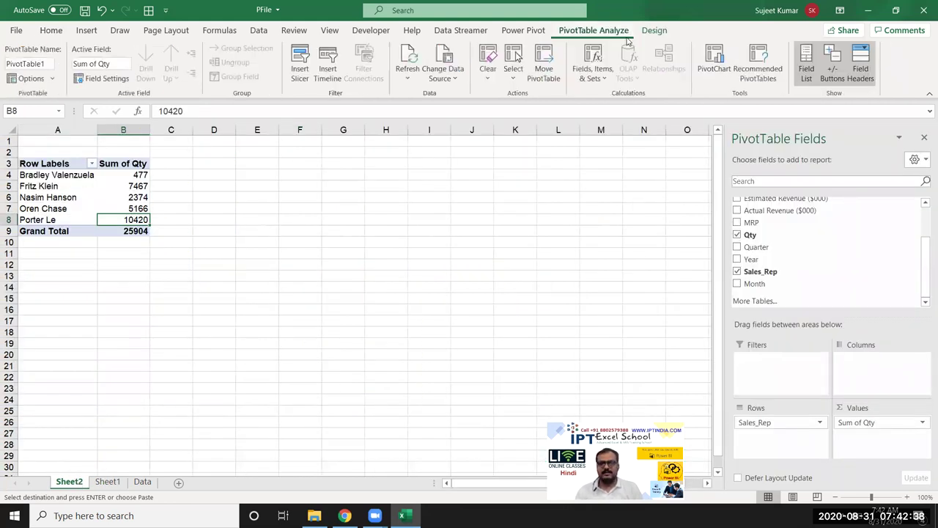
pyautogui.click(444, 76)
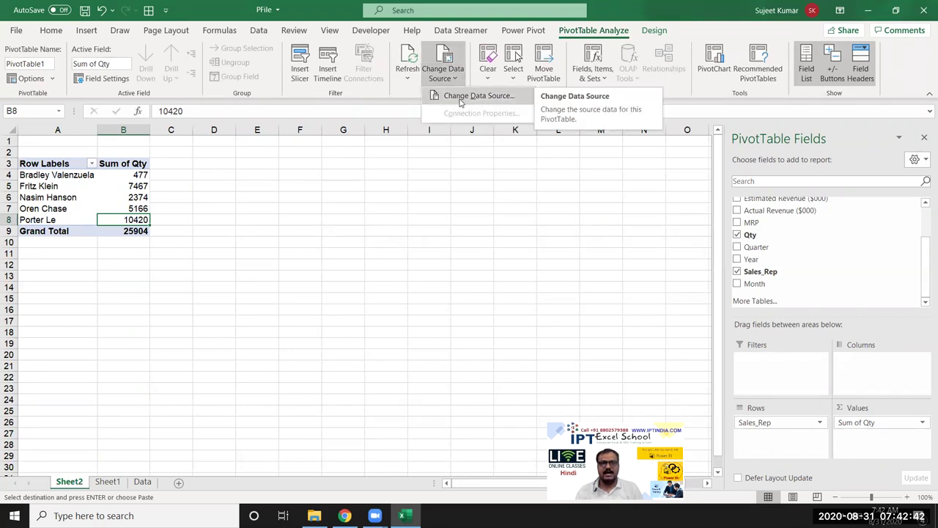
pyautogui.click(466, 98)
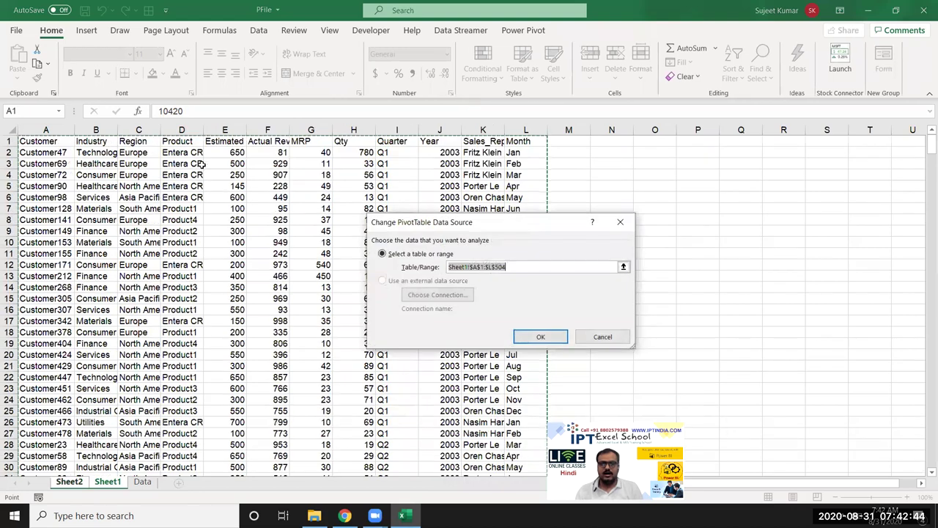
pyautogui.click(45, 144)
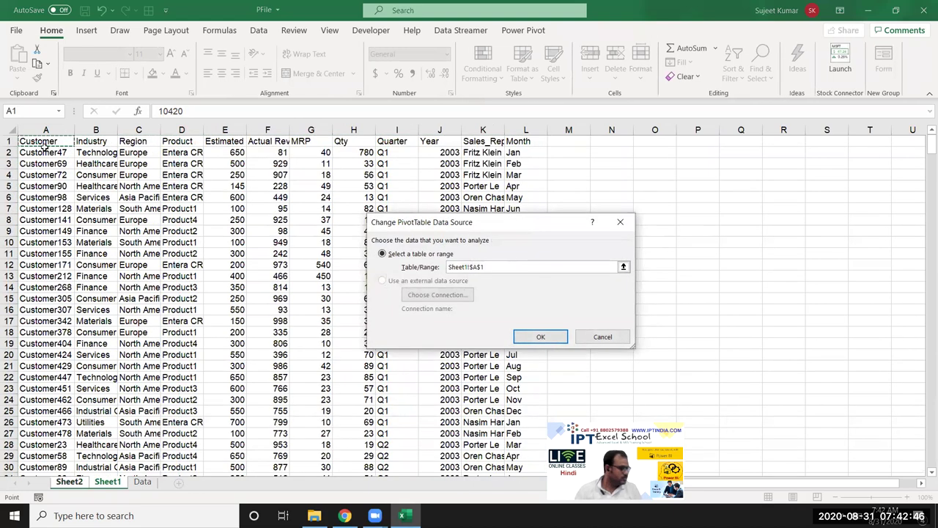
pyautogui.hotkey('ctrl', 'shift', 'Right')
pyautogui.hotkey('ctrl', 'shift', 'Down')
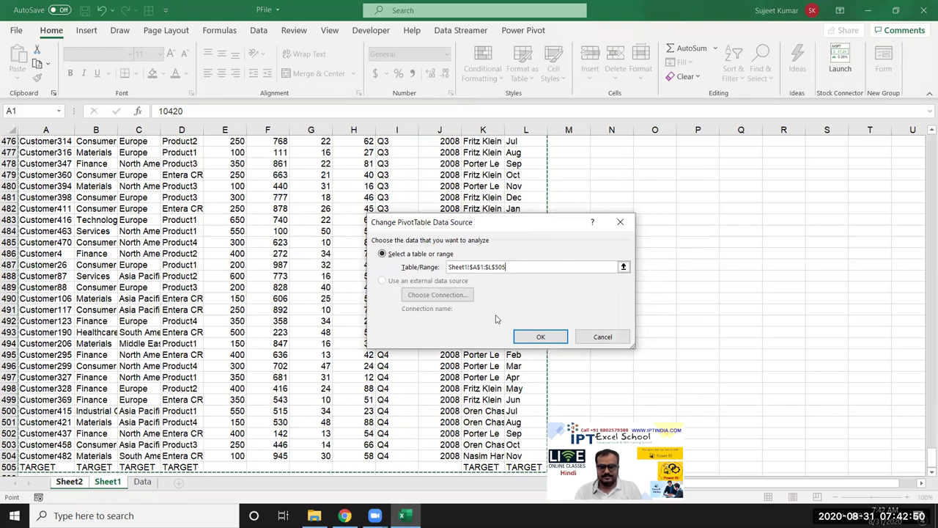
pyautogui.click(540, 337)
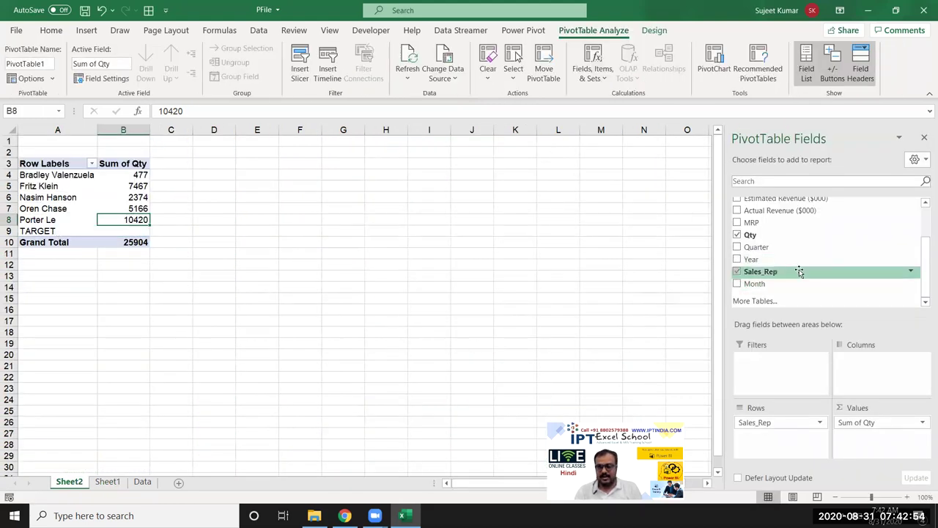
# Enter 12000 in cell G505 of the TARGET row.
pyautogui.click(106, 481)
pyautogui.click(239, 365)
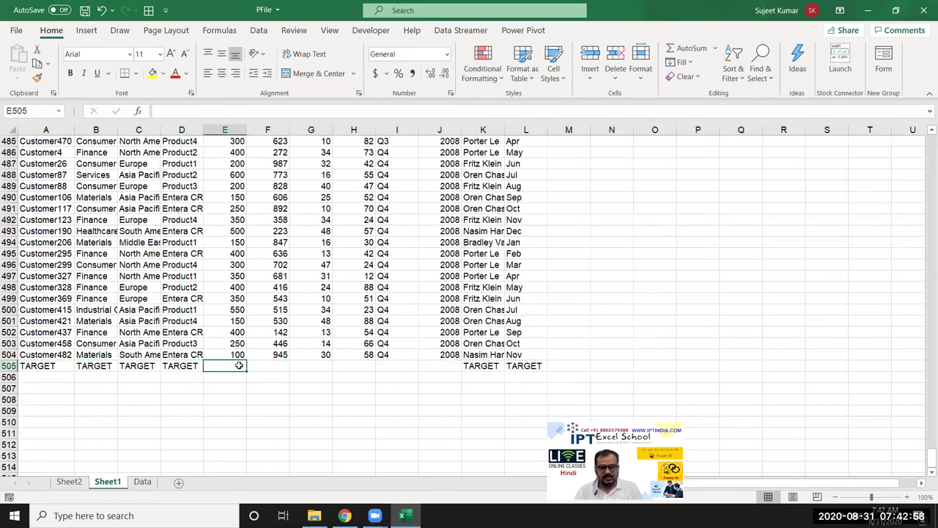
pyautogui.click(318, 367)
pyautogui.write('1')
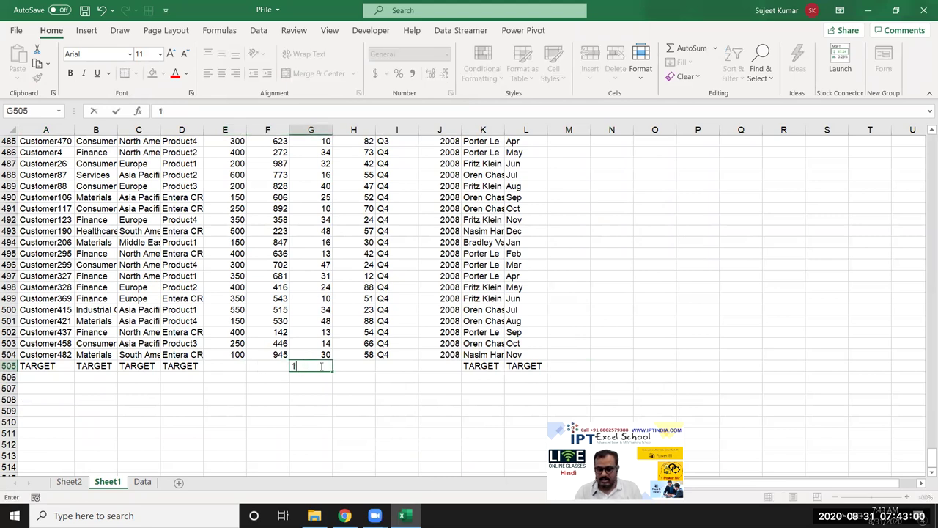
pyautogui.write('2000')
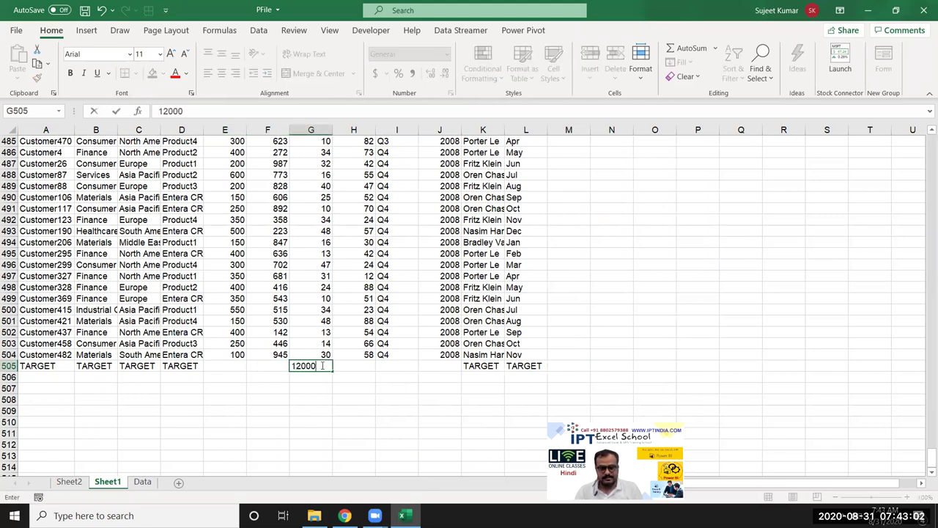
pyautogui.press('Return')
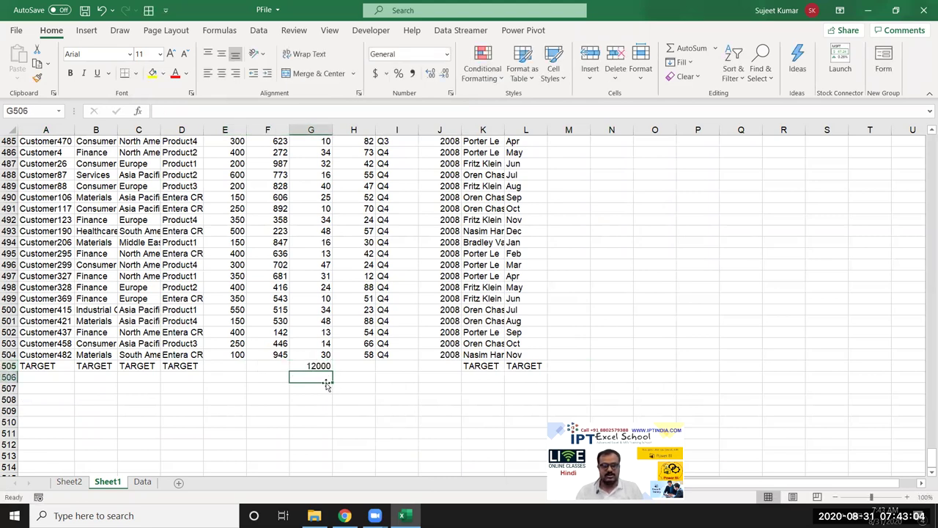
# Move the 12000 from G505 into the Qty column at H505.
pyautogui.click(326, 371)
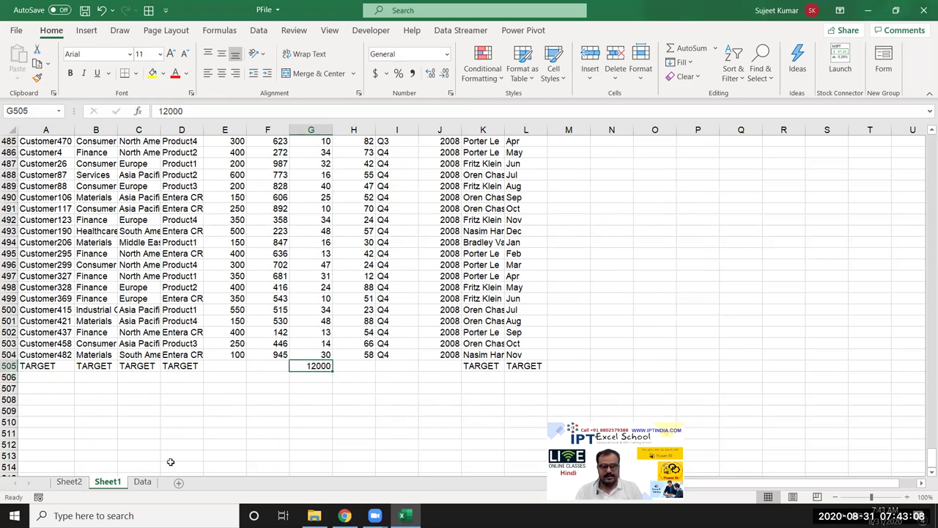
pyautogui.hotkey('ctrl', 'Up')
pyautogui.hotkey('ctrl', 'Down')
pyautogui.hotkey('ctrl', 'x')
pyautogui.press('Right')
pyautogui.hotkey('ctrl', 'v')
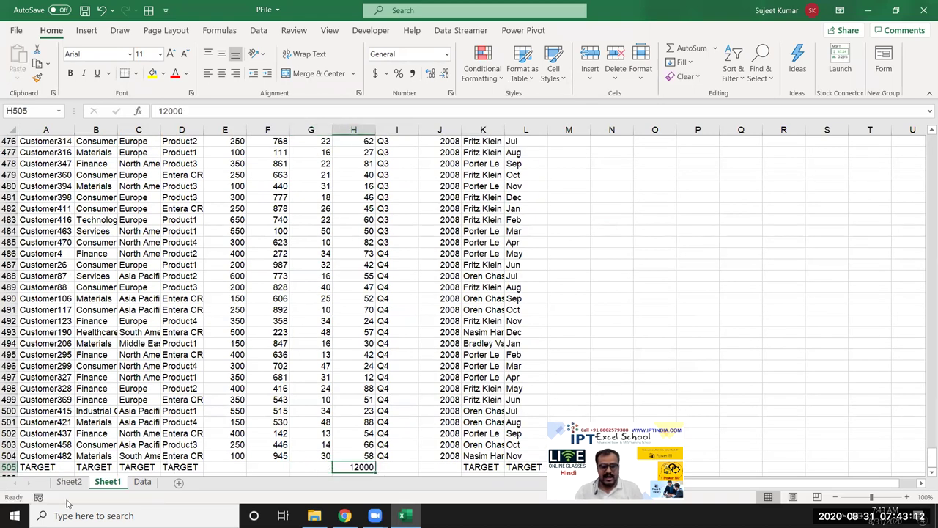
pyautogui.click(69, 481)
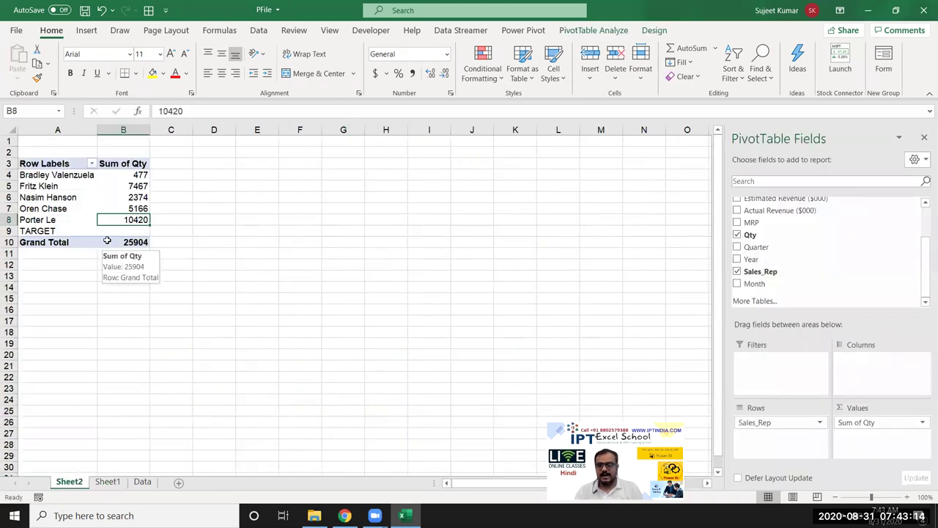
# Refresh the pivot so TARGET shows 12000 (total 37904) and add Qty again as Sum of Qty2.
pyautogui.rightClick(115, 219)
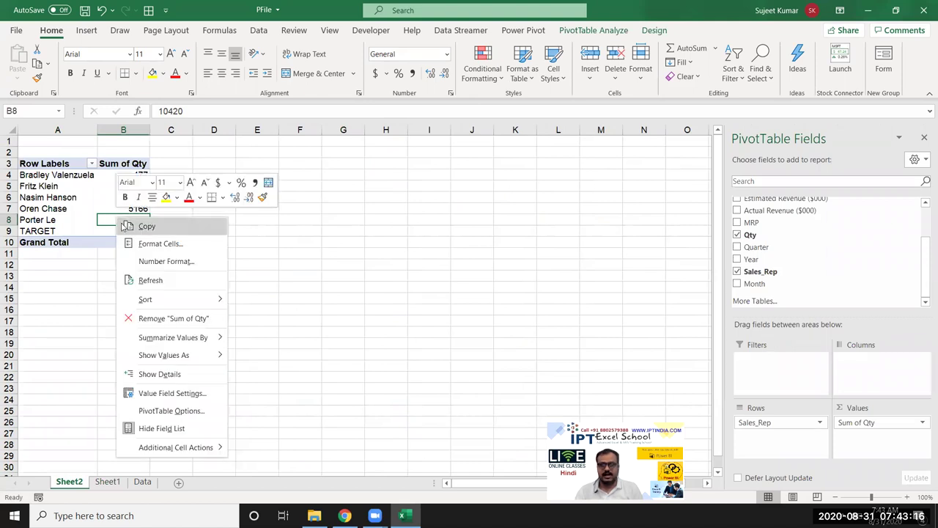
pyautogui.click(162, 277)
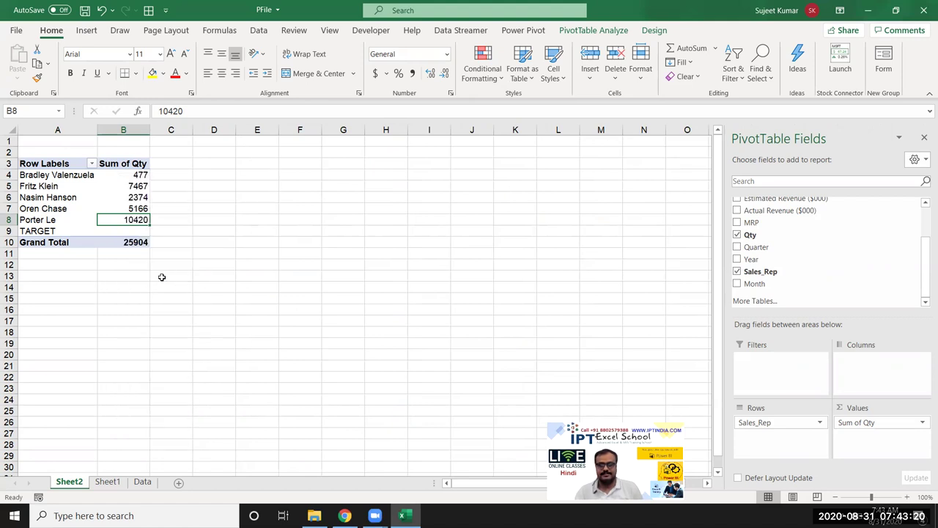
pyautogui.click(127, 232)
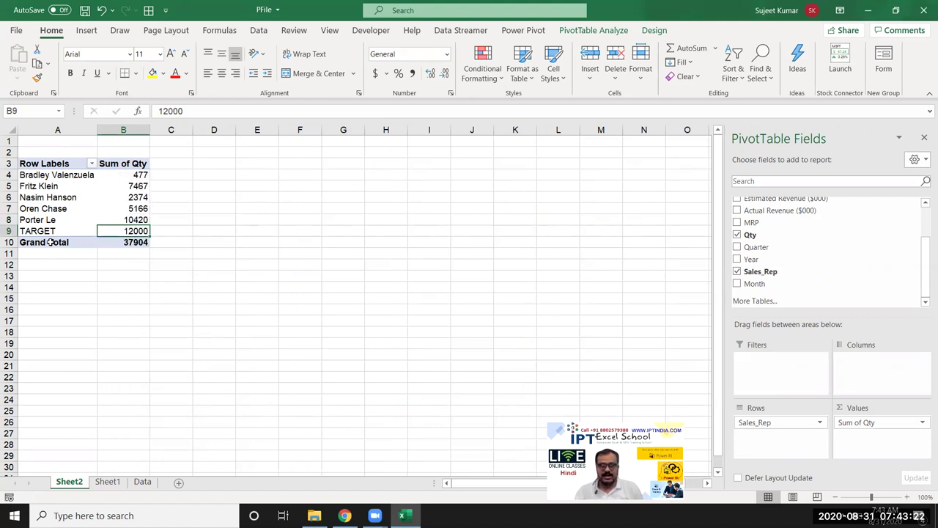
pyautogui.moveTo(138, 226); pyautogui.dragTo(136, 176)
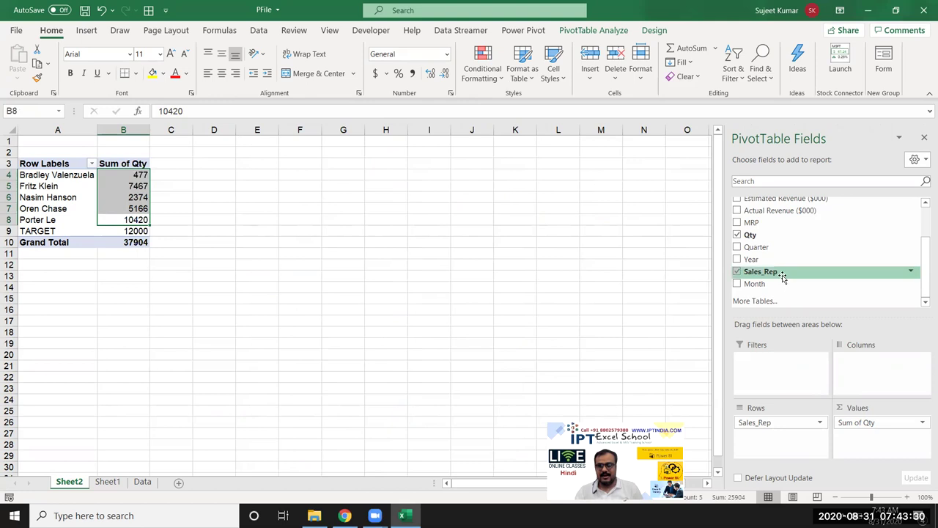
pyautogui.moveTo(762, 238); pyautogui.dragTo(866, 438)
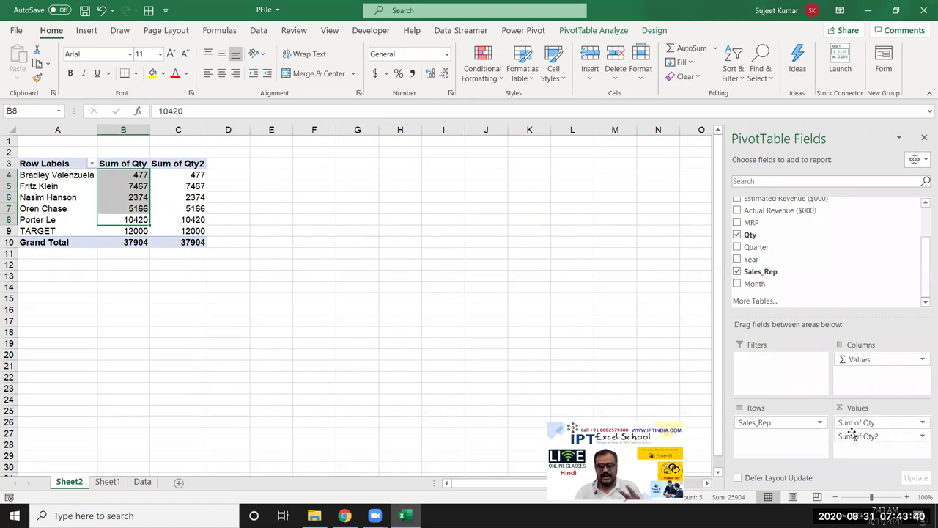
# Show Sum of Qty2 as % Of base field Sales_Rep, base item TARGET.
pyautogui.click(921, 436)
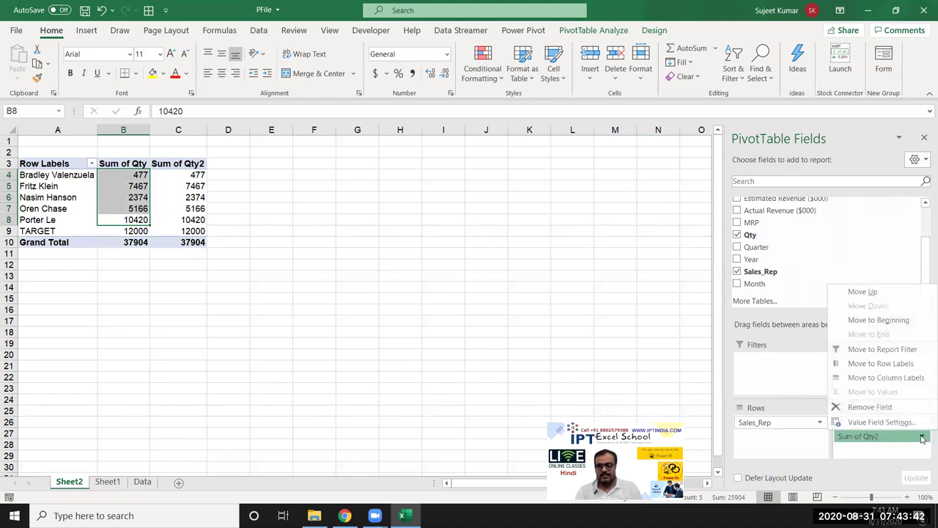
pyautogui.click(879, 422)
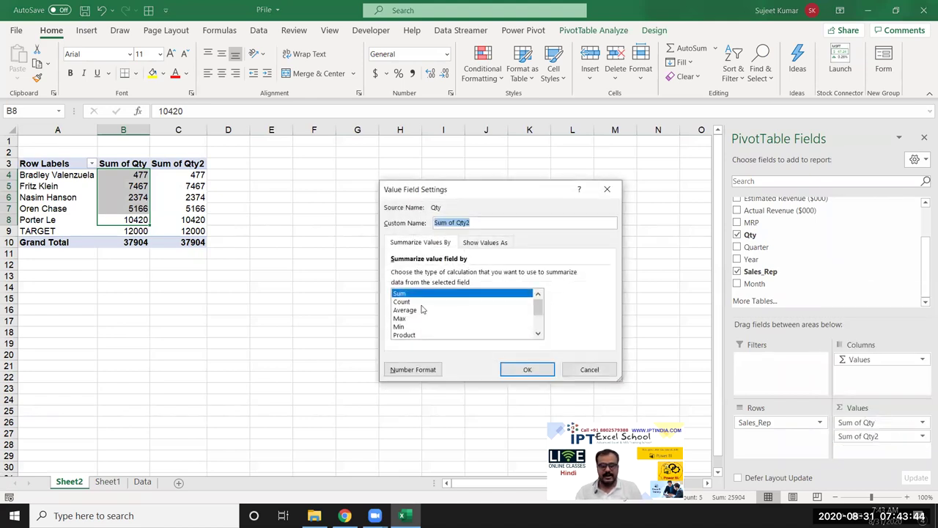
pyautogui.click(485, 242)
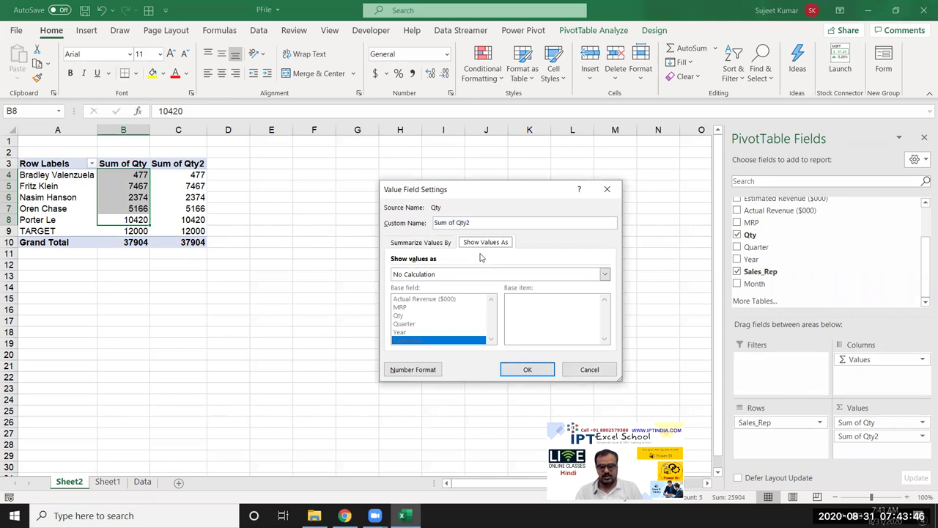
pyautogui.click(474, 276)
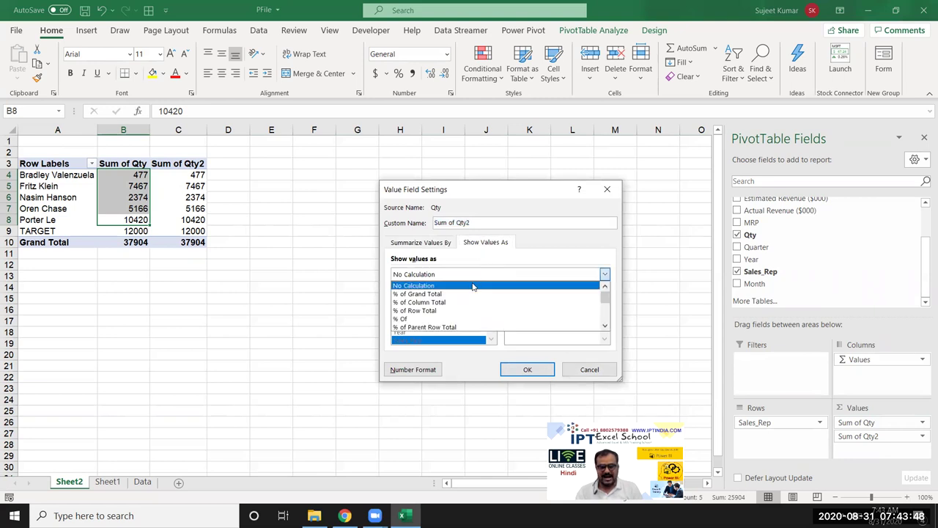
pyautogui.click(476, 320)
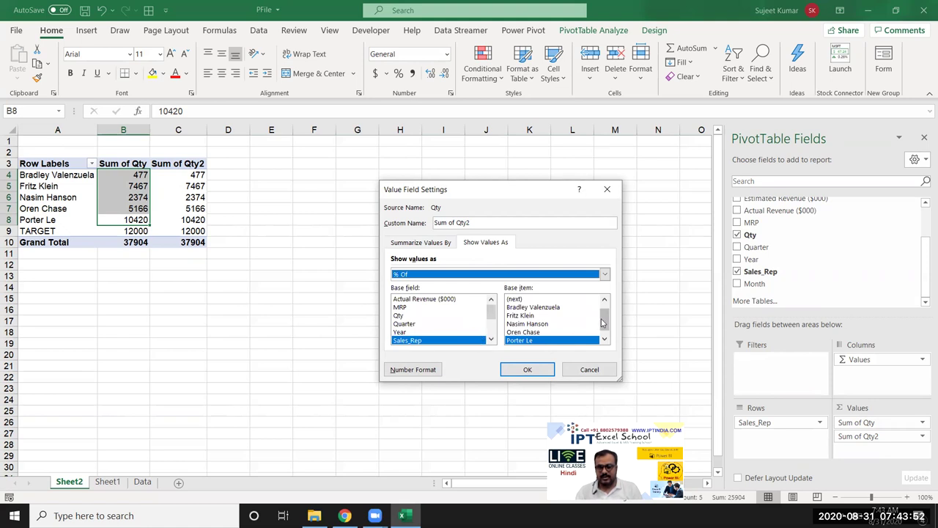
pyautogui.scroll(1, 603, 315)
pyautogui.scroll(-2, 603, 315)
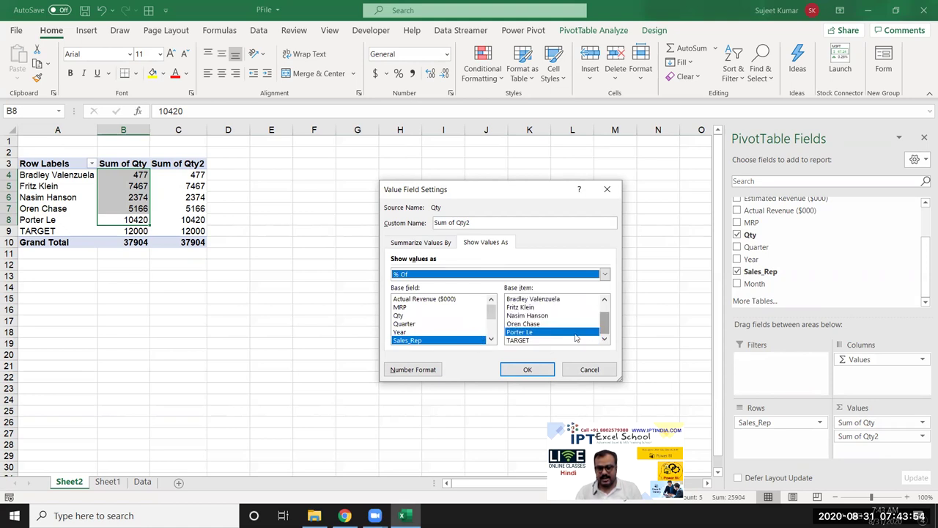
pyautogui.click(553, 340)
pyautogui.click(519, 369)
pyautogui.click(182, 220)
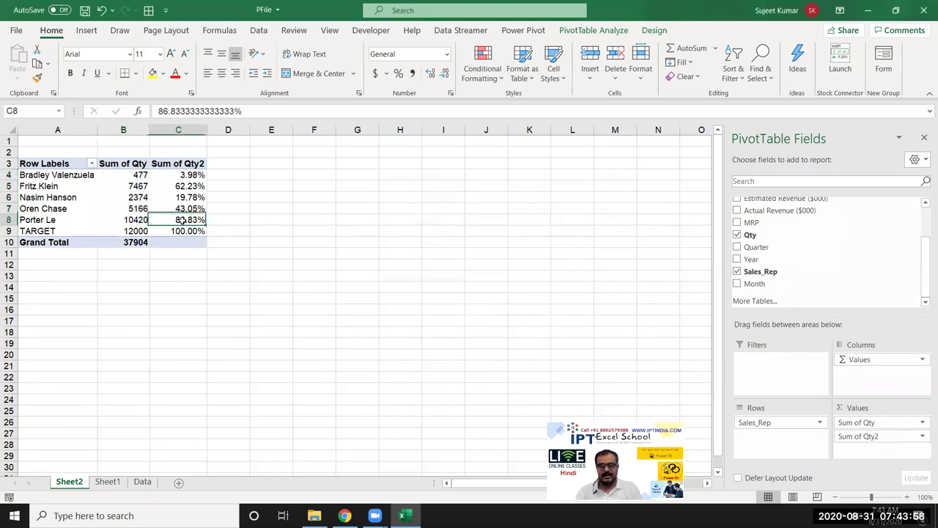
pyautogui.moveTo(183, 220); pyautogui.dragTo(181, 175)
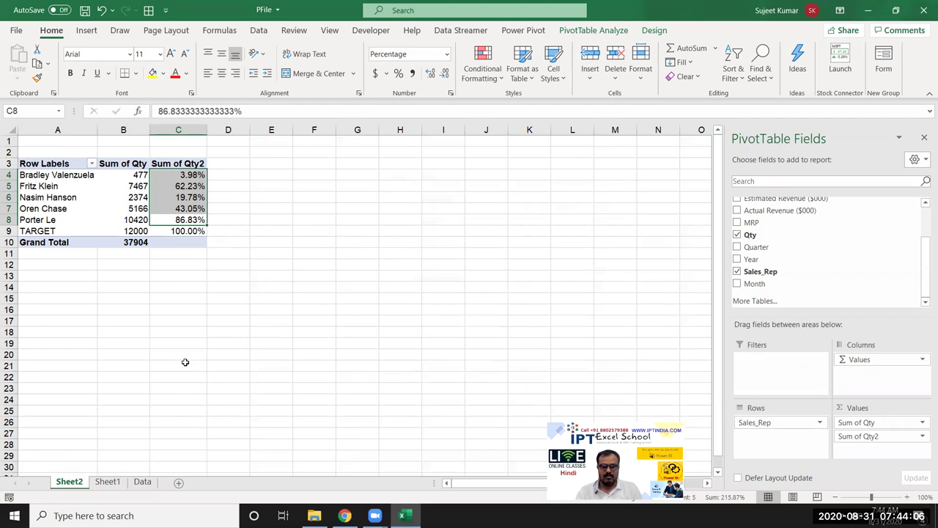
# Select all Sheet1 data and insert a PivotTable on a new worksheet.
pyautogui.click(107, 482)
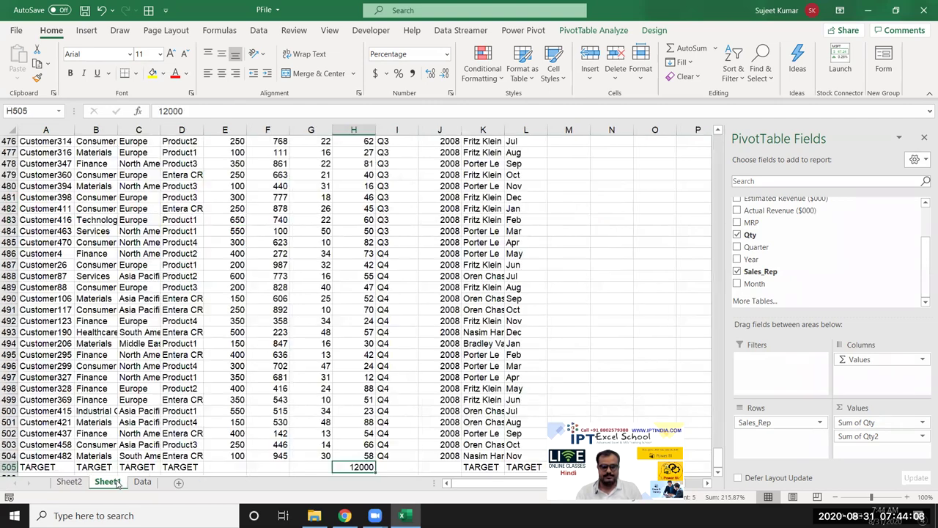
pyautogui.click(66, 376)
pyautogui.hotkey('ctrl', 'Up')
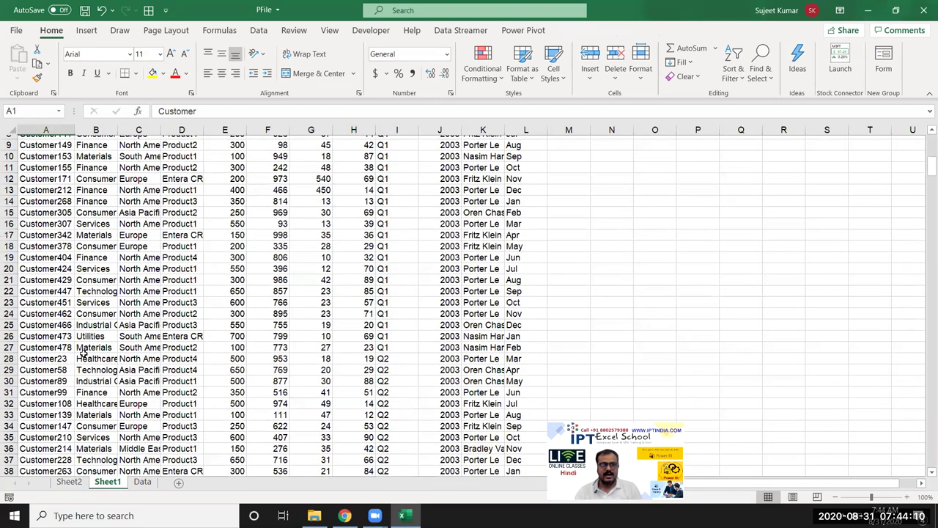
pyautogui.hotkey('ctrl', 'shift', 'Right')
pyautogui.hotkey('ctrl', 'shift', 'Down')
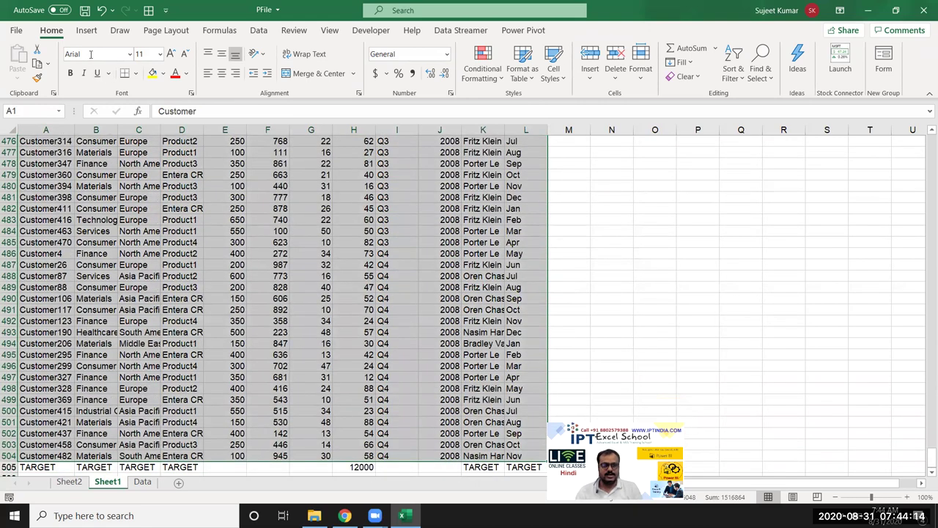
pyautogui.click(87, 30)
pyautogui.click(22, 62)
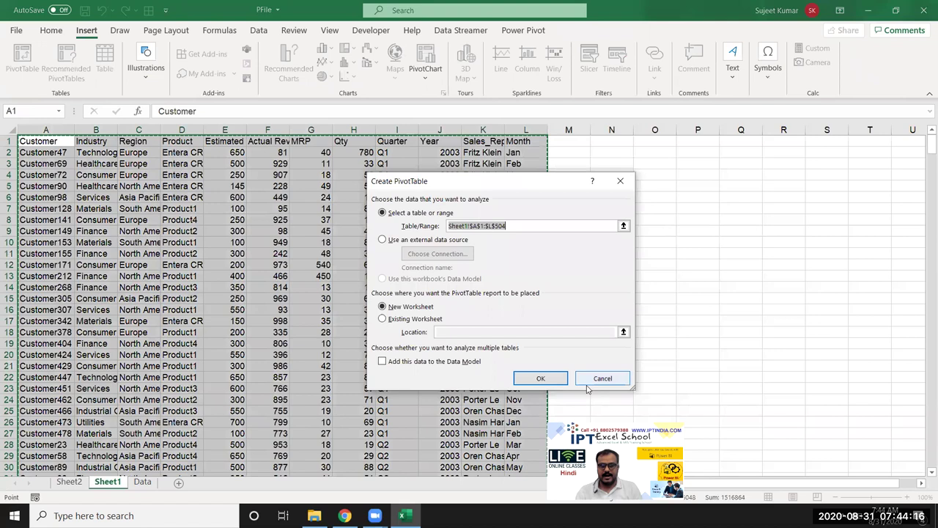
pyautogui.click(540, 378)
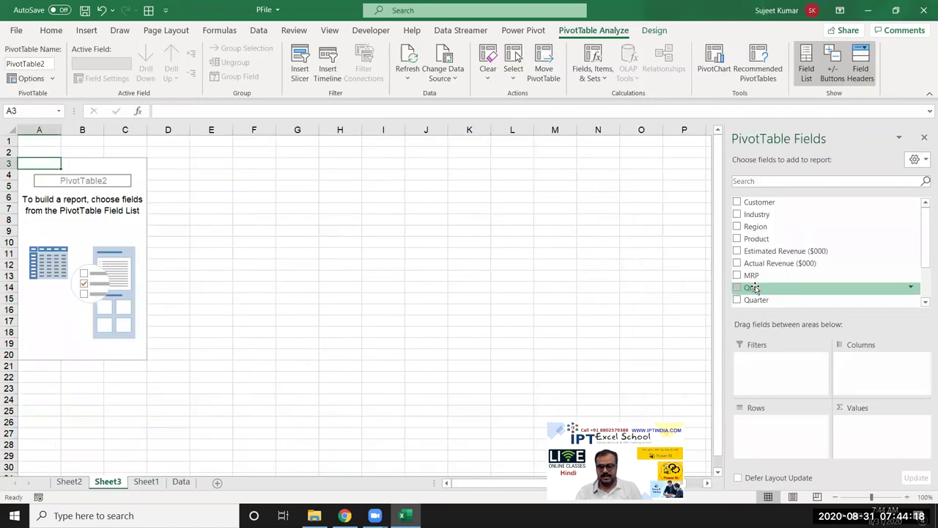
# Put Month in Rows and Qty in Values, totalling 25904 from Apr to Mar.
pyautogui.scroll(-2, 762, 297)
pyautogui.moveTo(755, 283)
pyautogui.mouseDown()
pyautogui.moveTo(776, 311)
pyautogui.moveTo(801, 425)
pyautogui.mouseUp()
pyautogui.moveTo(761, 239); pyautogui.dragTo(872, 425)
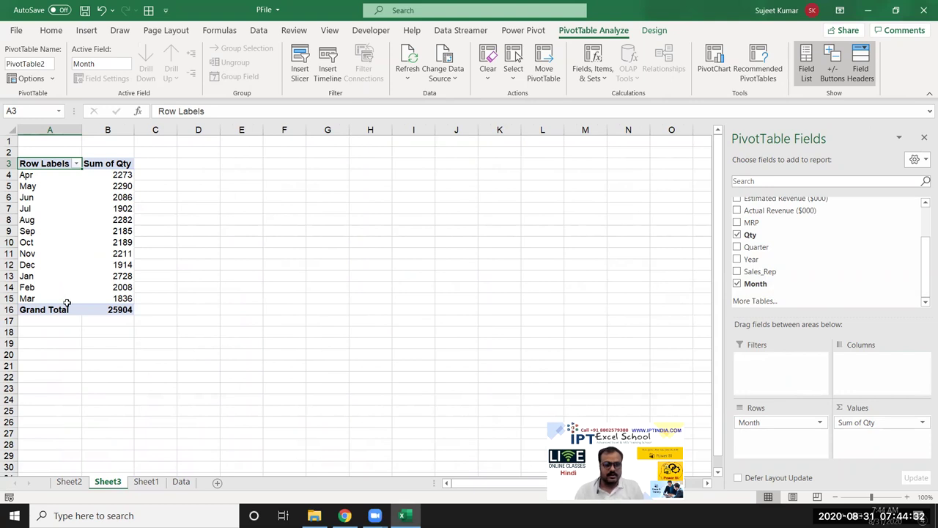
pyautogui.click(118, 174)
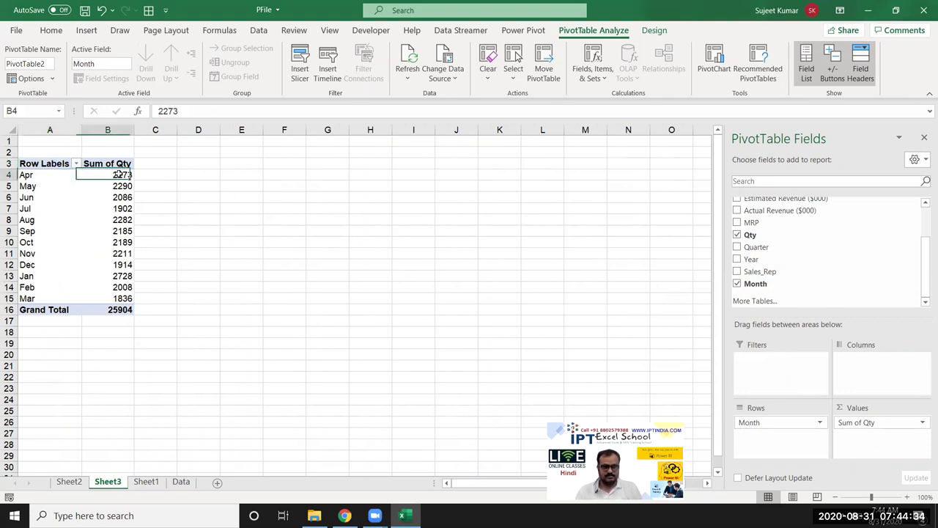
pyautogui.moveTo(120, 177); pyautogui.dragTo(130, 199)
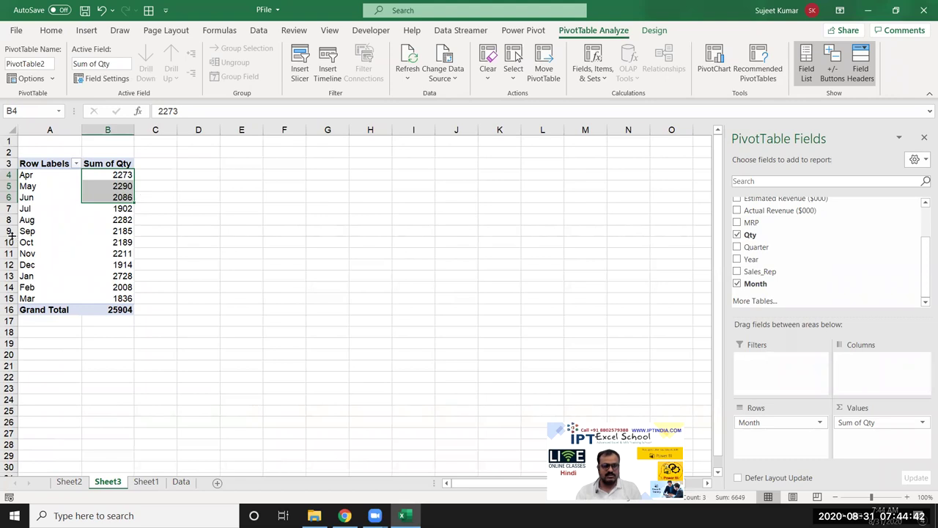
pyautogui.click(151, 228)
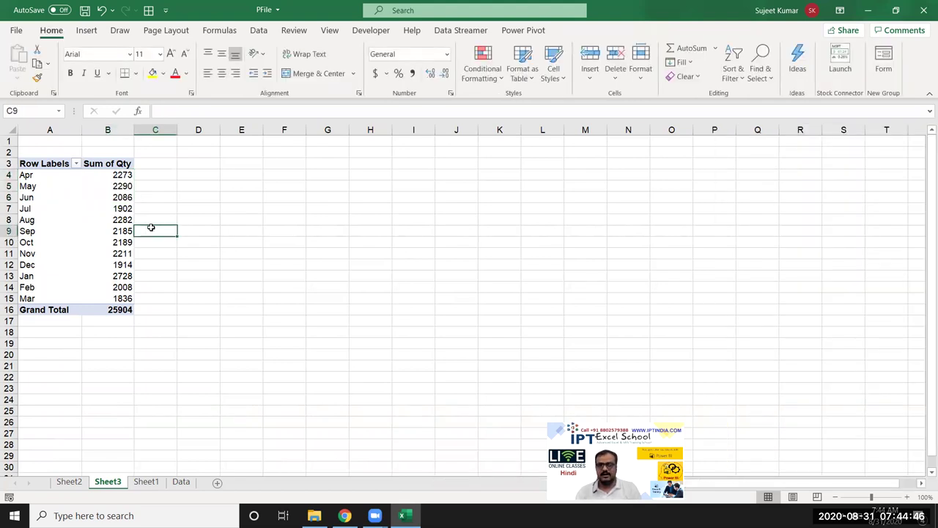
# Add Qty again and show it as Running Total In Month, from 2273 in Apr to 25904 in Mar.
pyautogui.click(118, 217)
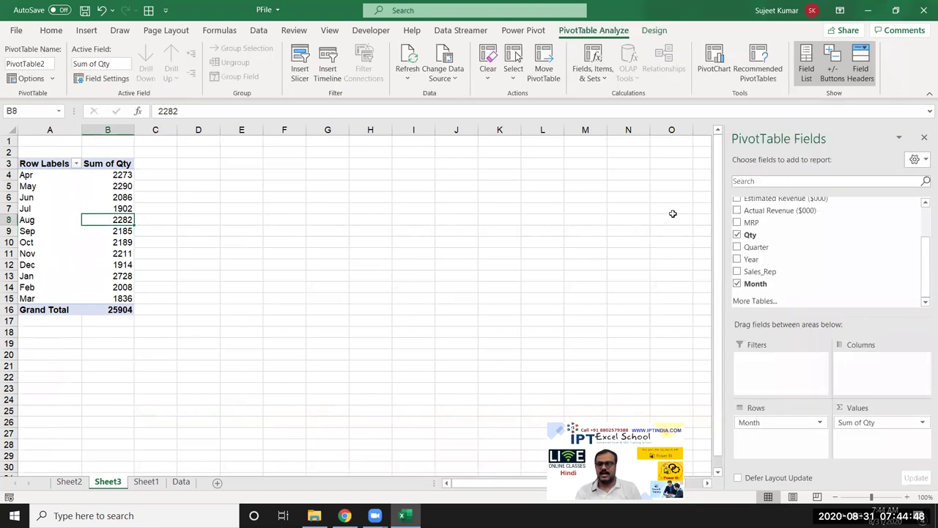
pyautogui.moveTo(805, 233); pyautogui.dragTo(895, 439)
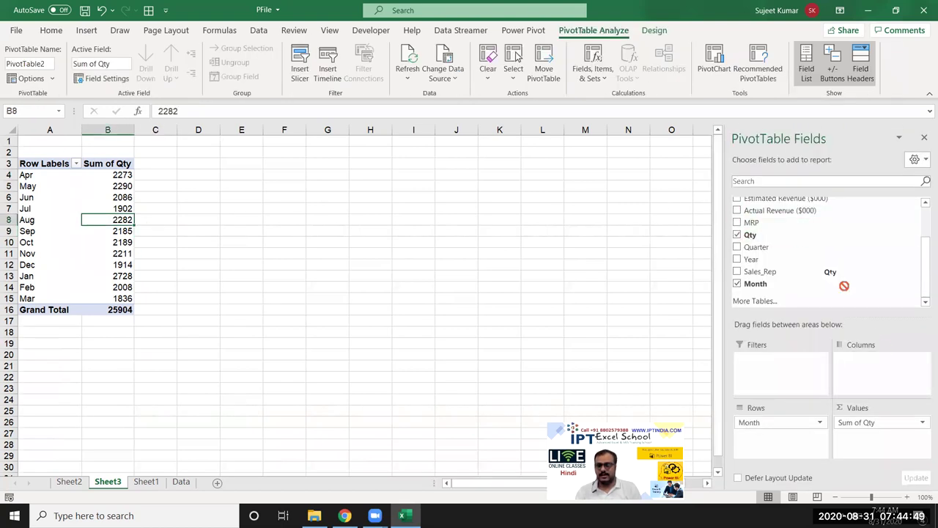
pyautogui.click(916, 437)
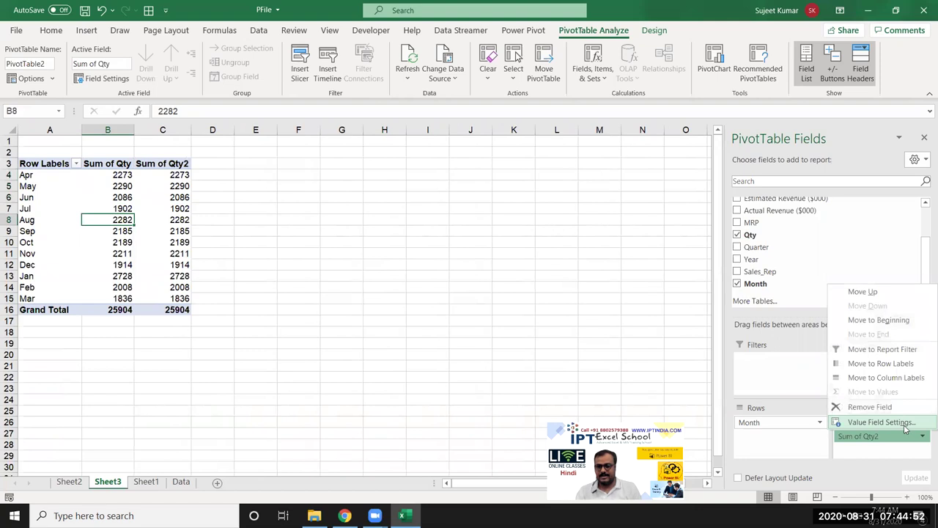
pyautogui.click(875, 421)
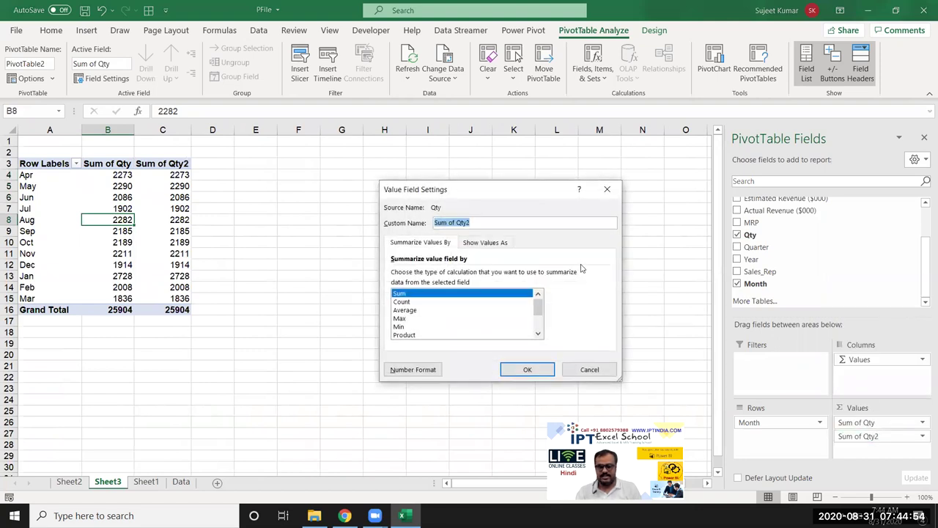
pyautogui.click(490, 243)
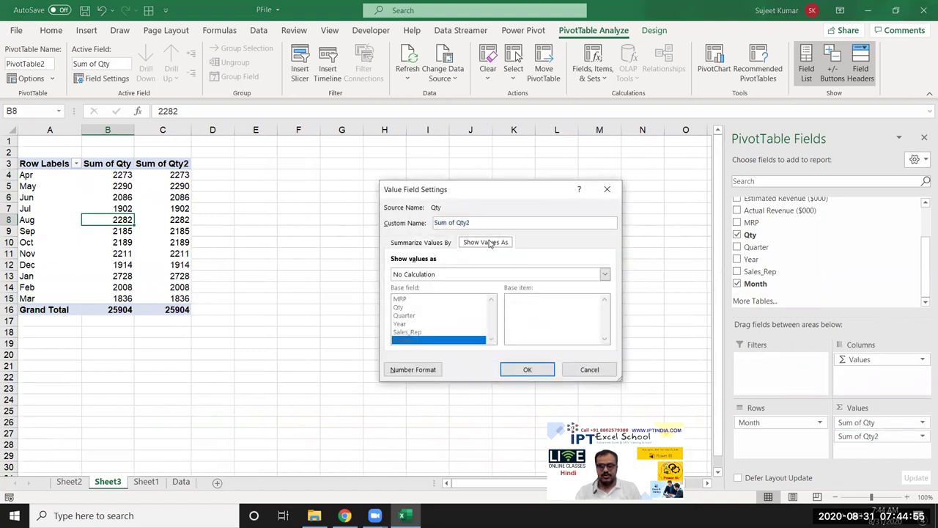
pyautogui.click(451, 275)
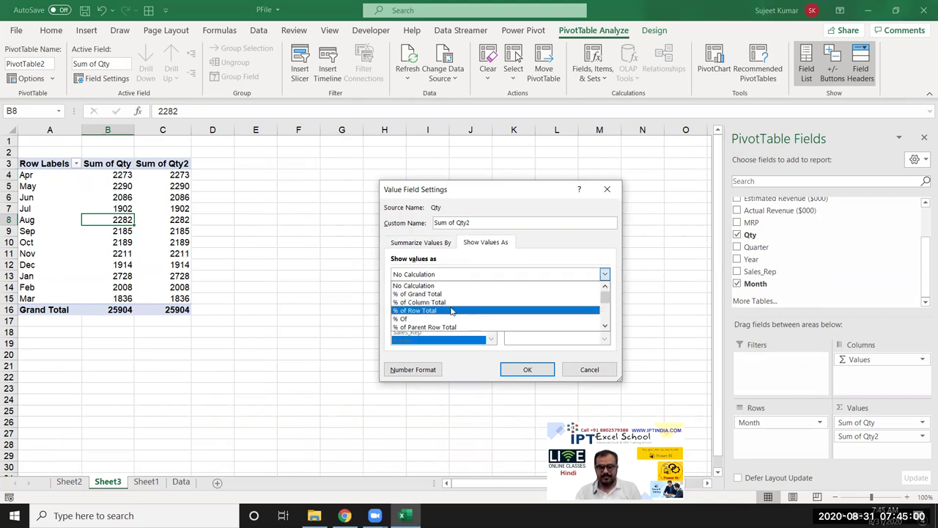
pyautogui.scroll(-1, 463, 339)
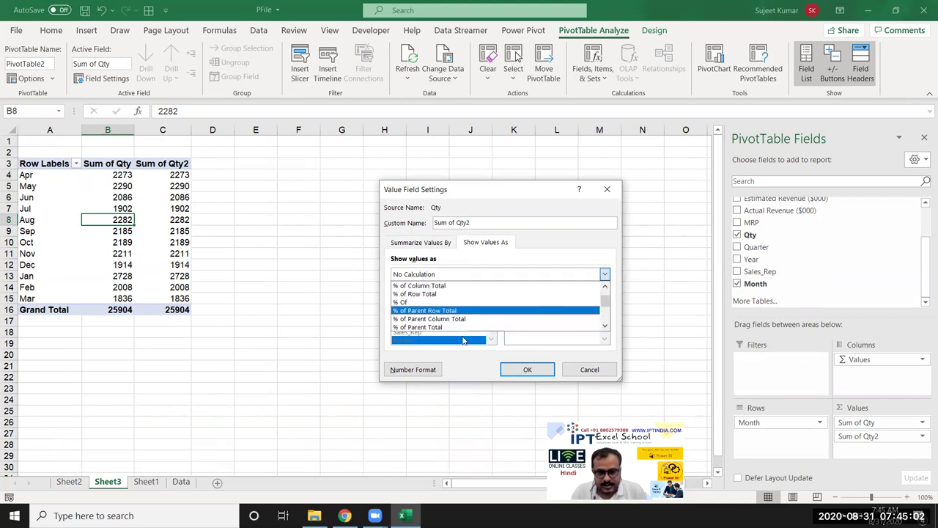
pyautogui.scroll(-2, 463, 339)
pyautogui.scroll(-1, 462, 336)
pyautogui.scroll(-2, 460, 332)
pyautogui.scroll(-1, 460, 331)
pyautogui.click(455, 320)
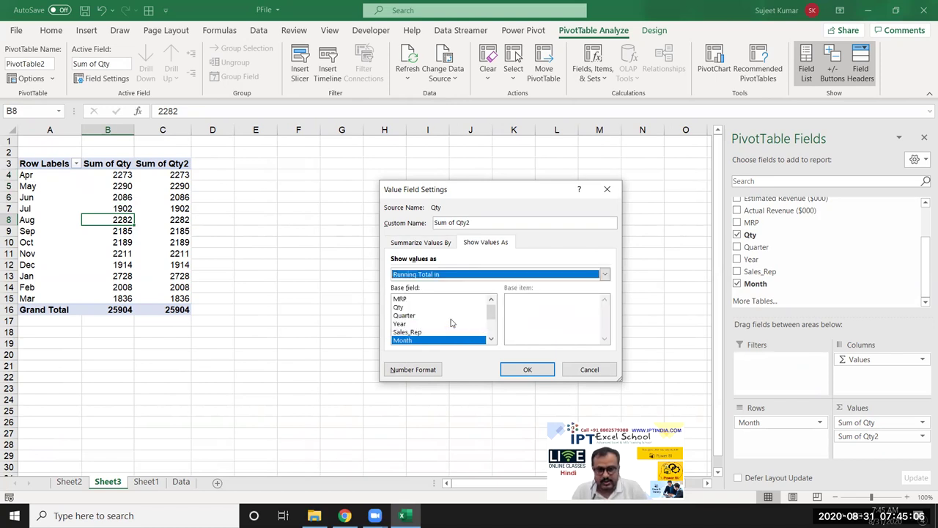
pyautogui.click(526, 369)
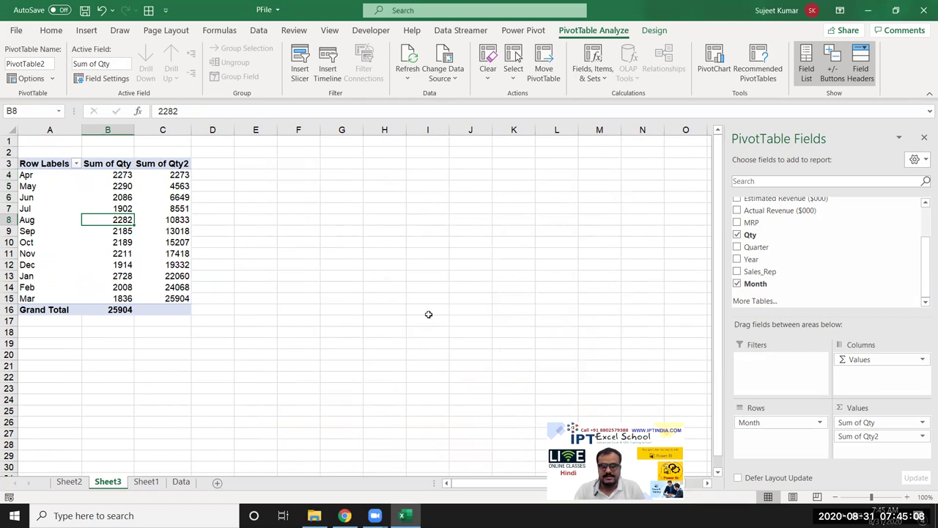
# Display Sum of Qty2 as % Running Total In by Month, from 8.77% in Apr to 100% in Mar.
pyautogui.click(883, 436)
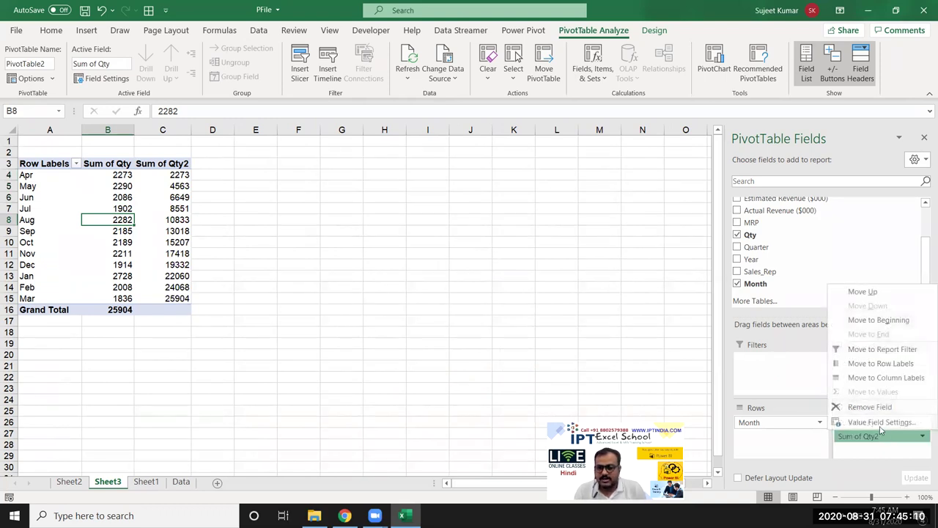
pyautogui.click(878, 423)
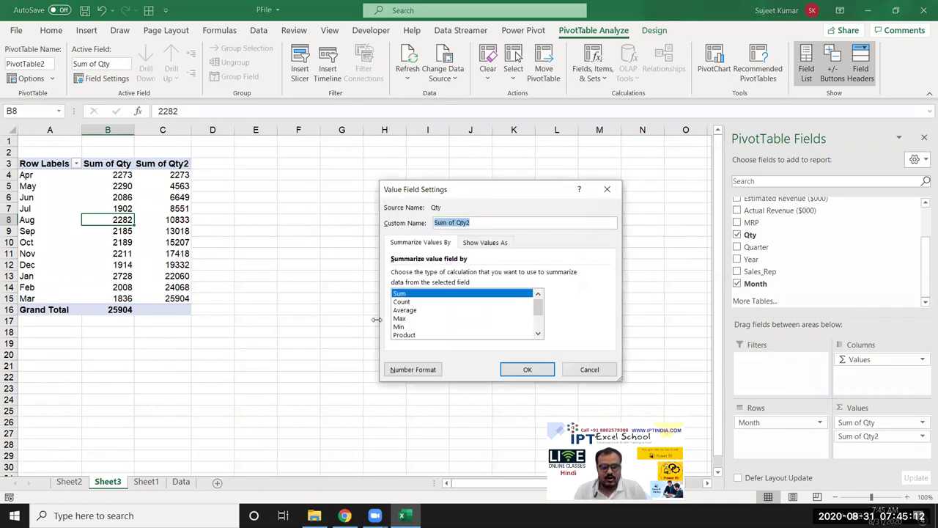
pyautogui.click(608, 369)
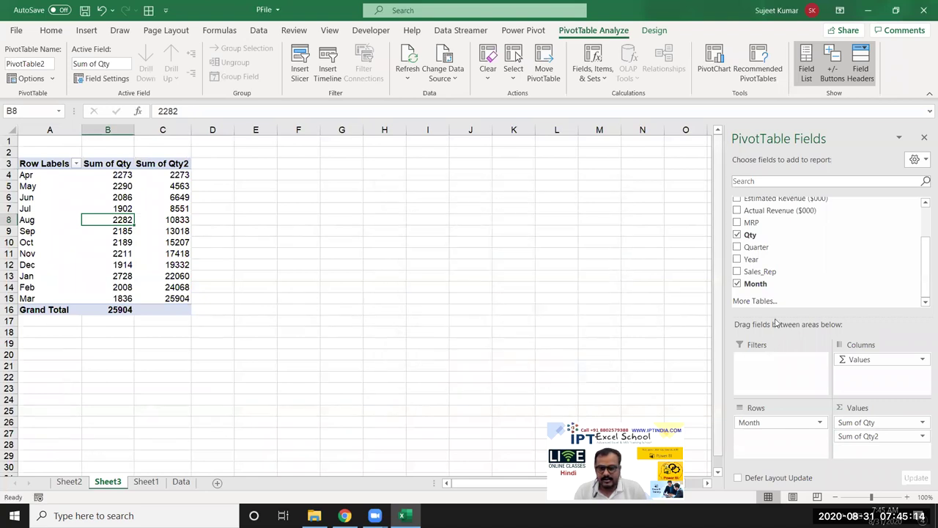
pyautogui.moveTo(774, 417)
pyautogui.mouseDown()
pyautogui.moveTo(813, 361)
pyautogui.moveTo(775, 421)
pyautogui.mouseUp()
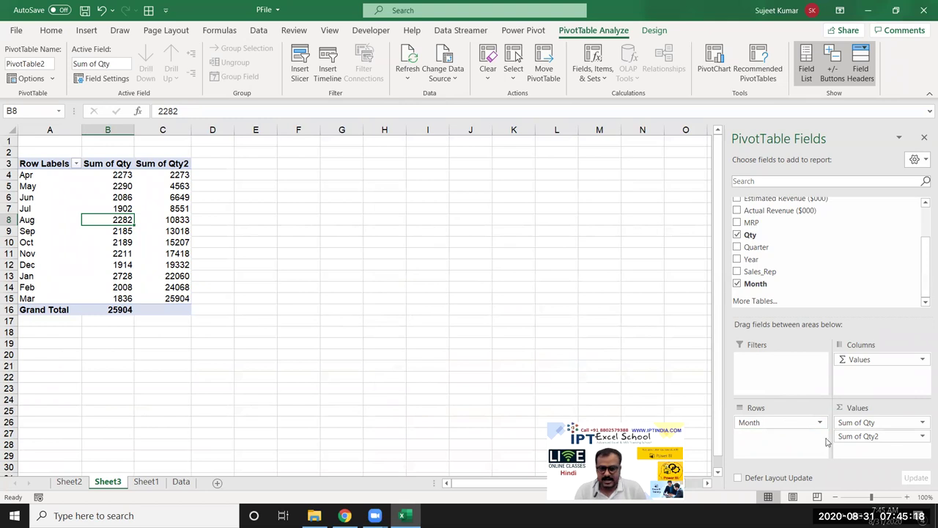
pyautogui.click(852, 436)
pyautogui.click(879, 422)
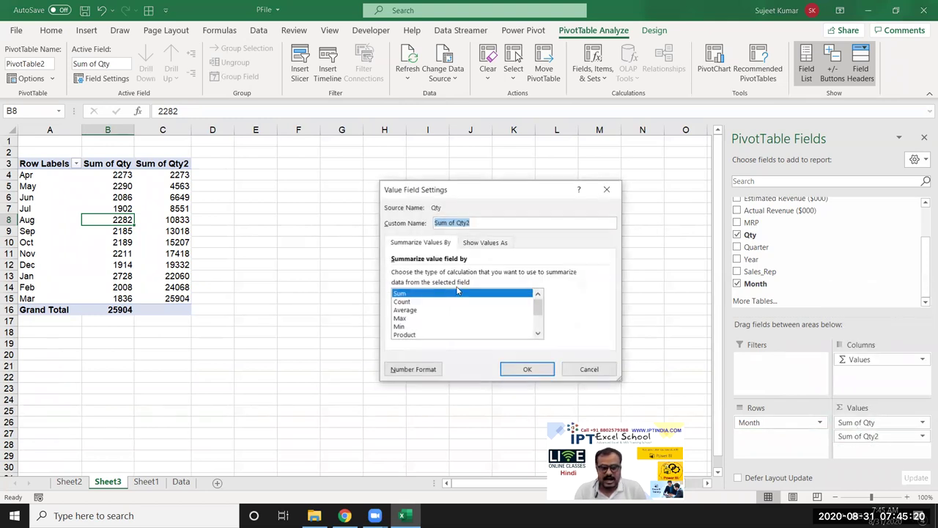
pyautogui.click(478, 244)
pyautogui.click(470, 275)
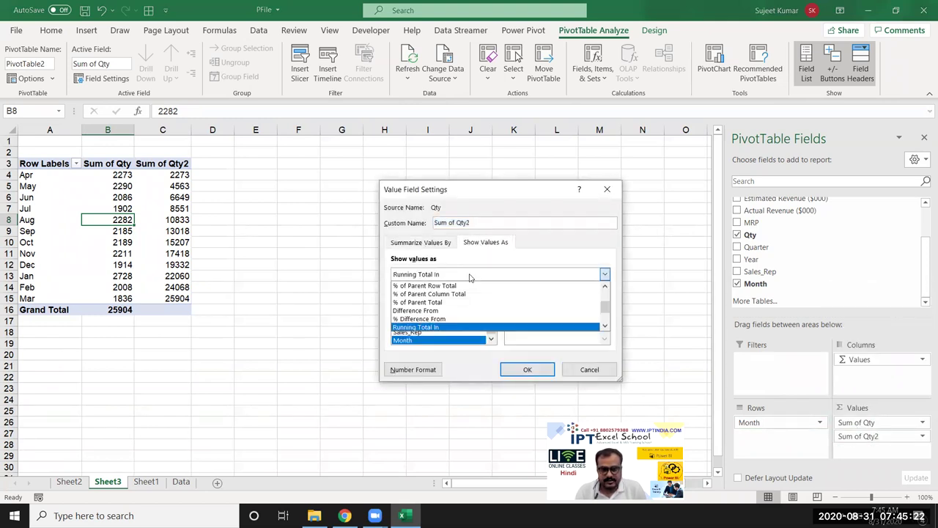
pyautogui.press('Down')
pyautogui.click(473, 276)
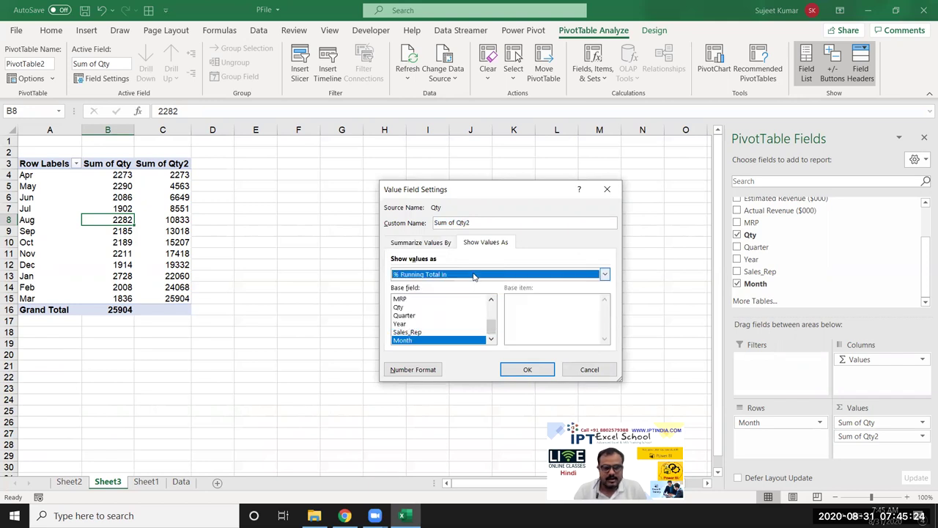
pyautogui.click(527, 370)
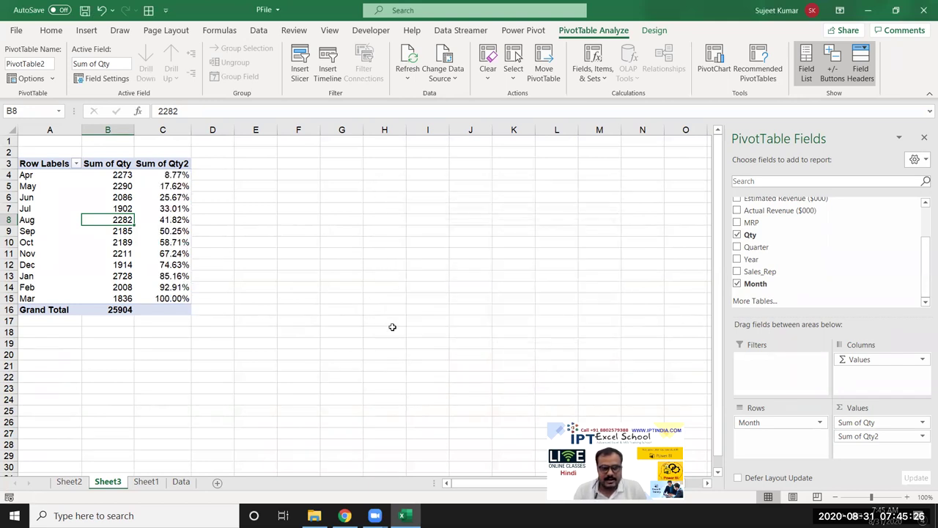
pyautogui.click(174, 176)
pyautogui.click(170, 190)
pyautogui.click(168, 198)
pyautogui.click(168, 208)
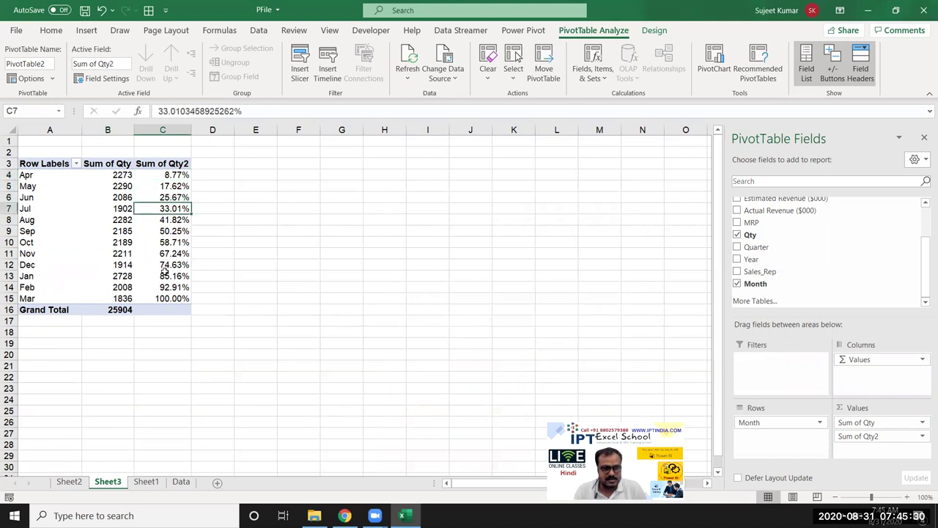
pyautogui.click(162, 294)
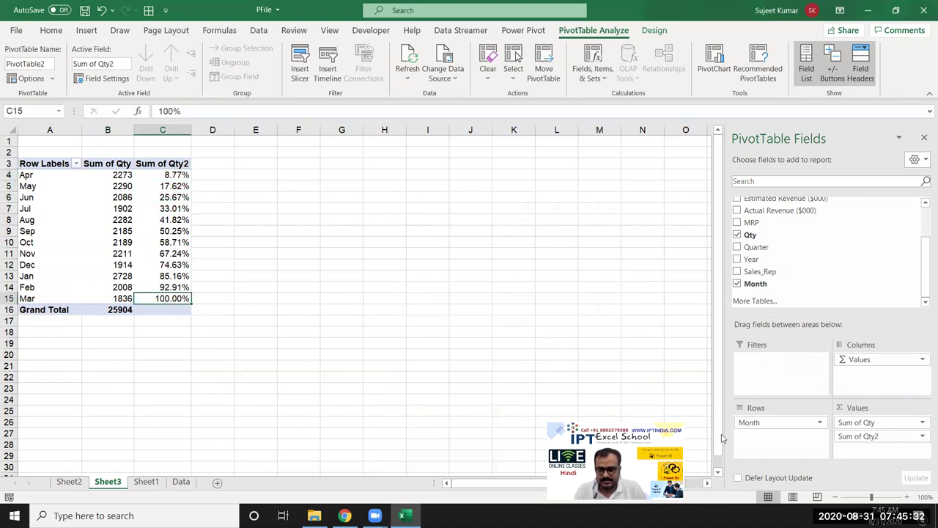
pyautogui.click(865, 437)
pyautogui.click(859, 420)
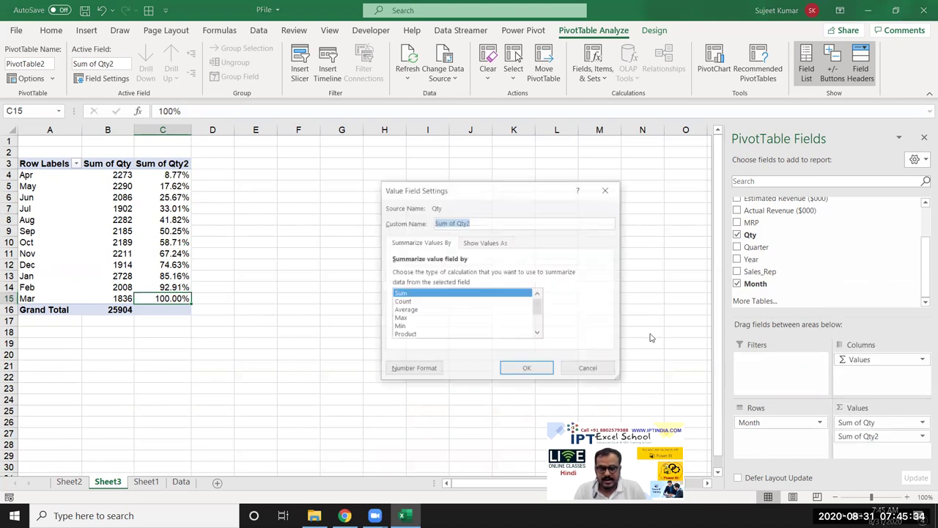
pyautogui.click(488, 244)
pyautogui.click(449, 275)
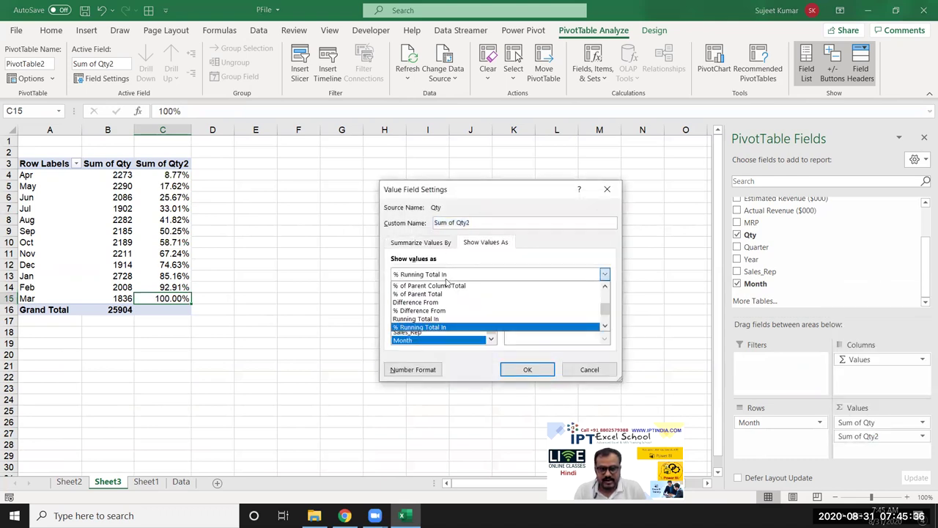
pyautogui.scroll(1, 445, 321)
pyautogui.scroll(1, 440, 308)
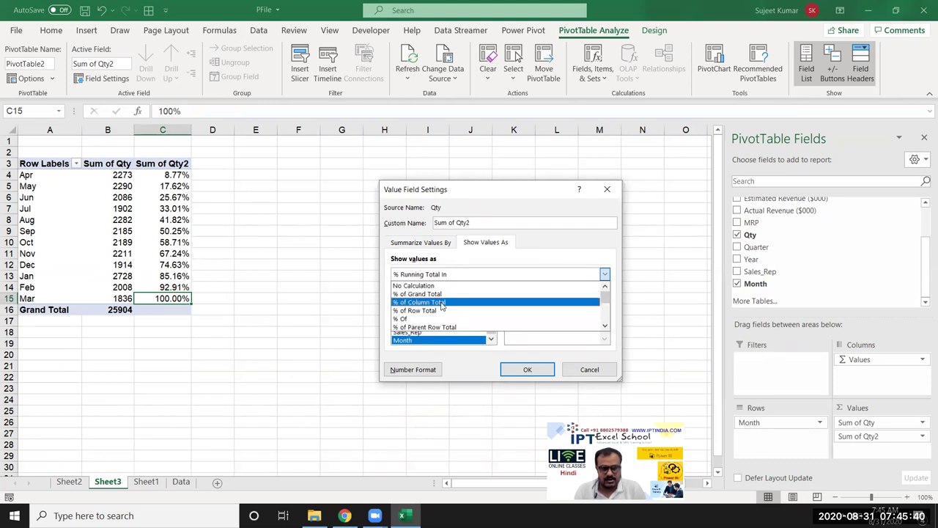
pyautogui.scroll(-2, 444, 308)
pyautogui.scroll(-1, 447, 314)
pyautogui.scroll(-1, 450, 317)
pyautogui.scroll(-2, 454, 318)
pyautogui.scroll(-2, 453, 318)
pyautogui.scroll(-1, 453, 318)
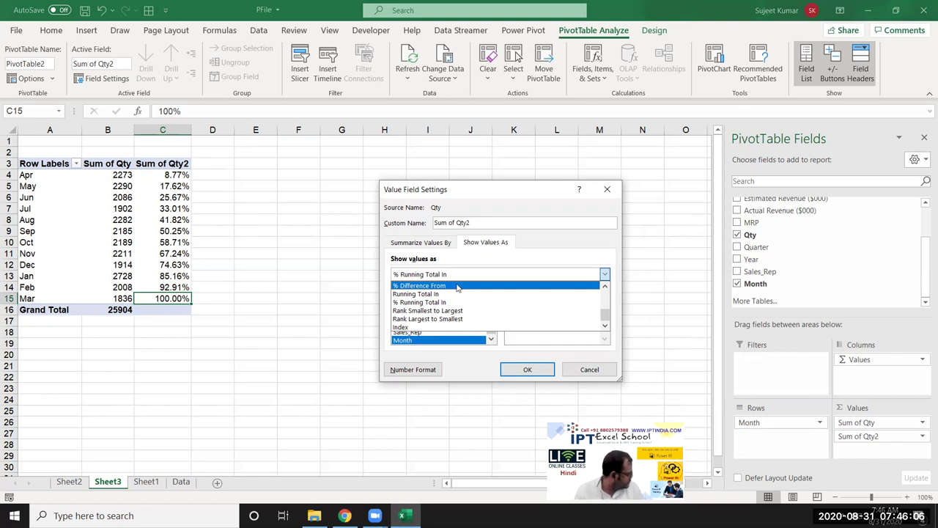
pyautogui.press('Escape')
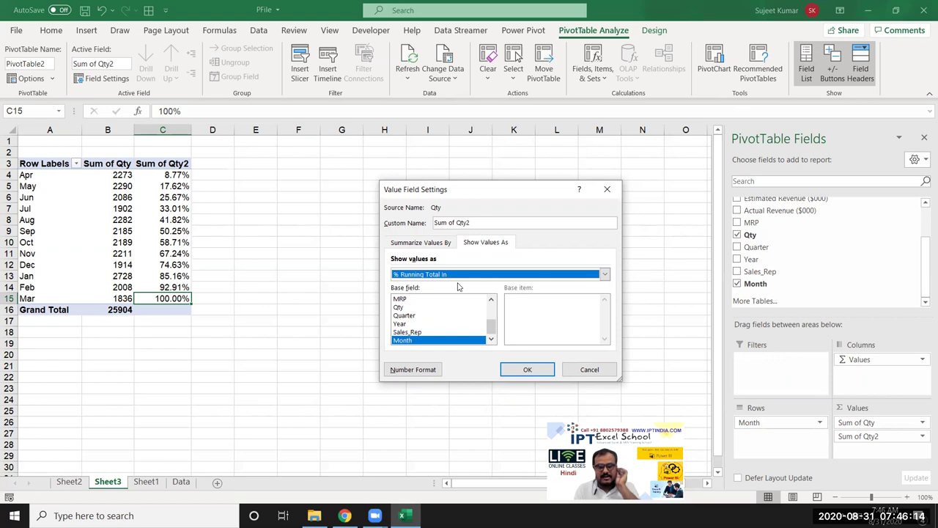
pyautogui.click(590, 370)
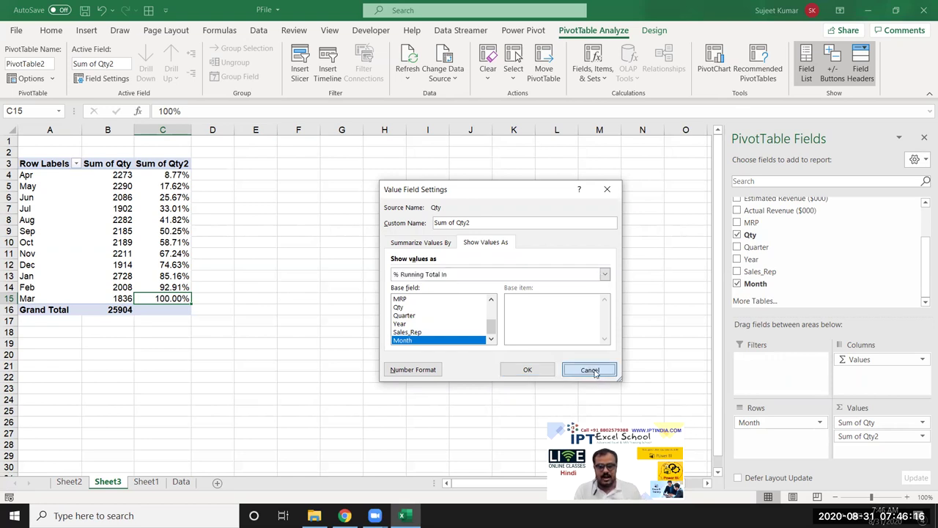
pyautogui.click(147, 483)
# Select a cell inside the Sheet1 sales data (A1:L505) and start a new PivotTable.
pyautogui.click(352, 218)
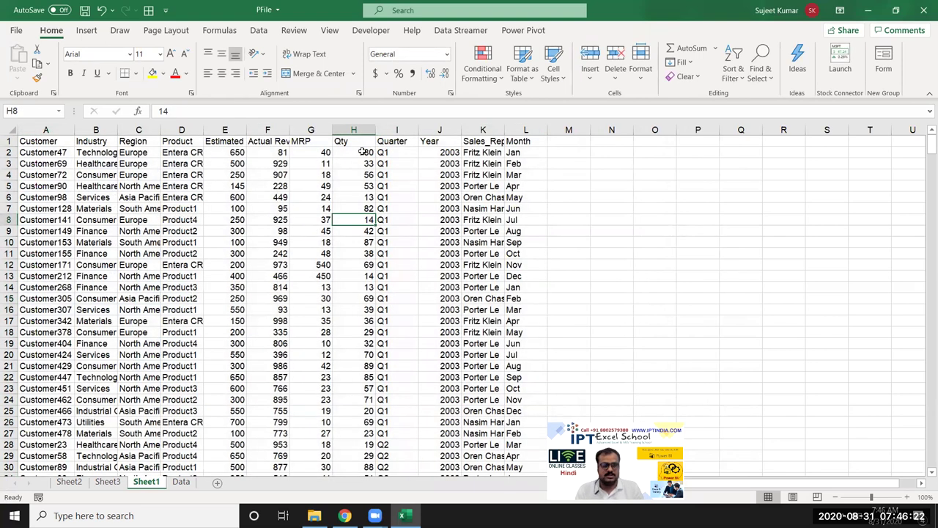
pyautogui.click(314, 129)
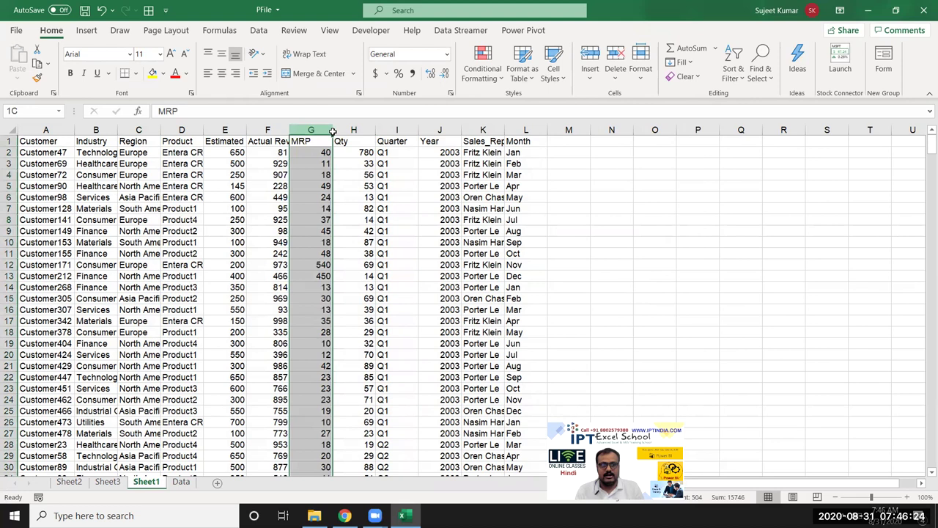
pyautogui.moveTo(332, 131); pyautogui.dragTo(351, 130)
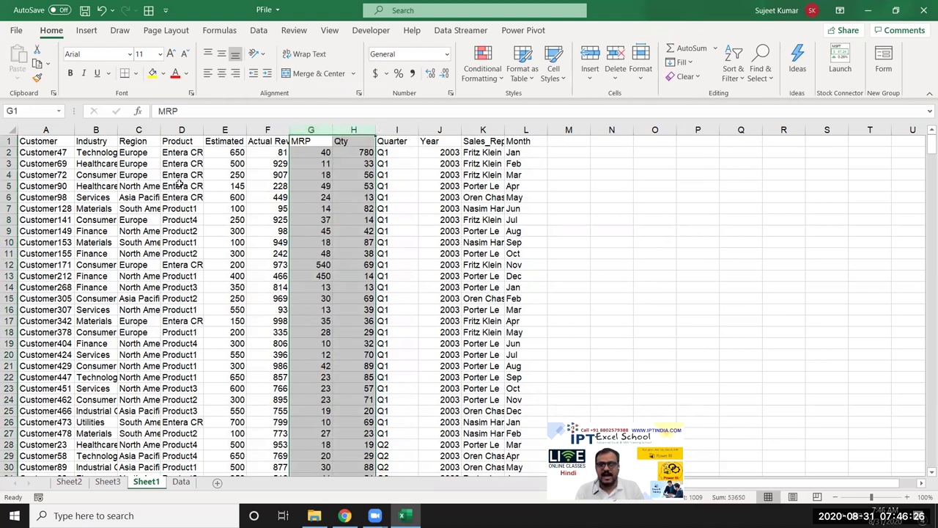
pyautogui.click(56, 150)
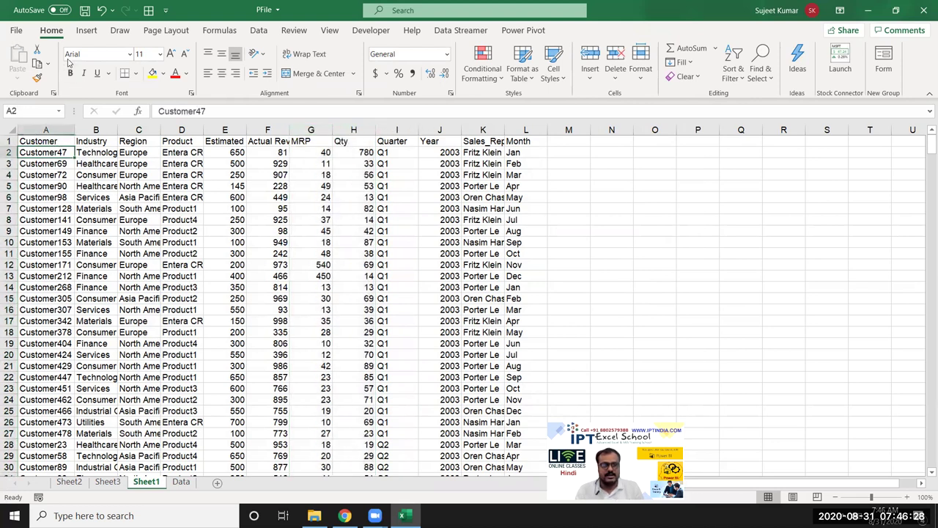
pyautogui.click(86, 30)
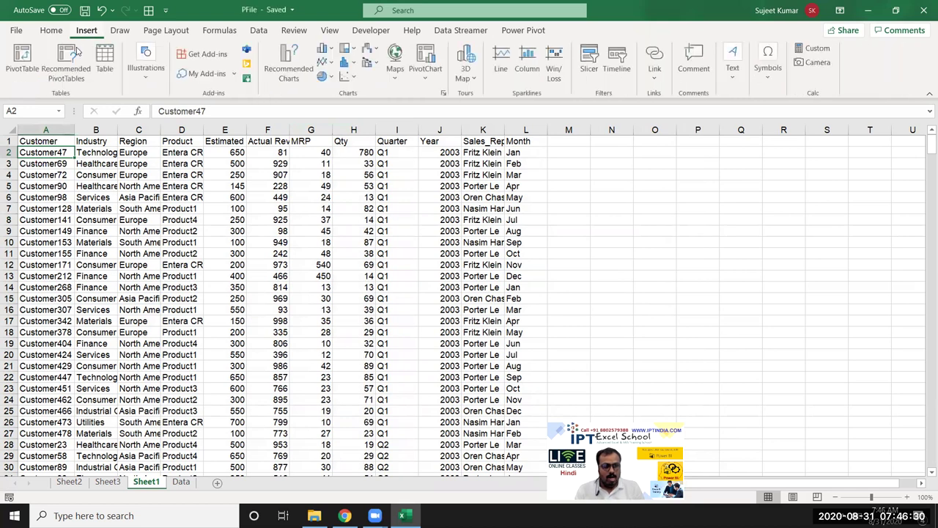
pyautogui.click(22, 60)
# Place the pivot on a new sheet with Region as rows and MRP and Qty as summed values.
pyautogui.click(539, 375)
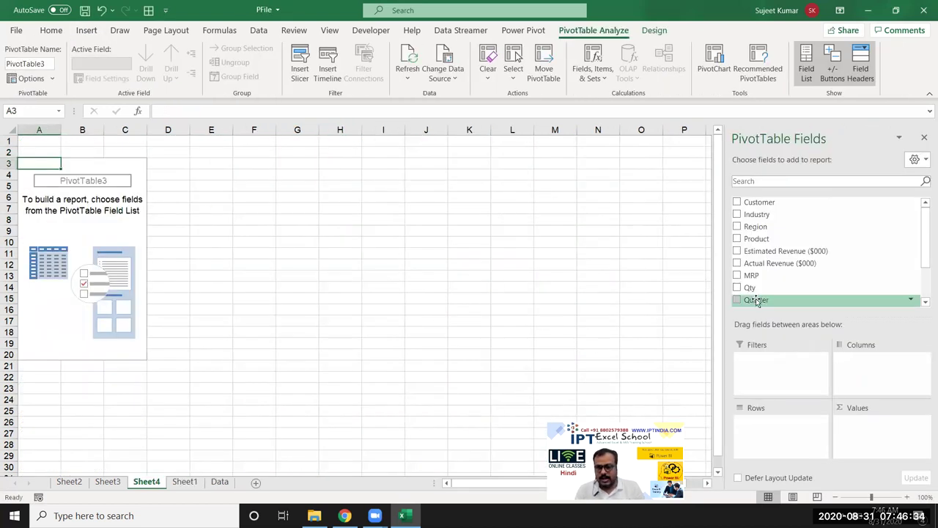
pyautogui.moveTo(760, 278); pyautogui.dragTo(879, 425)
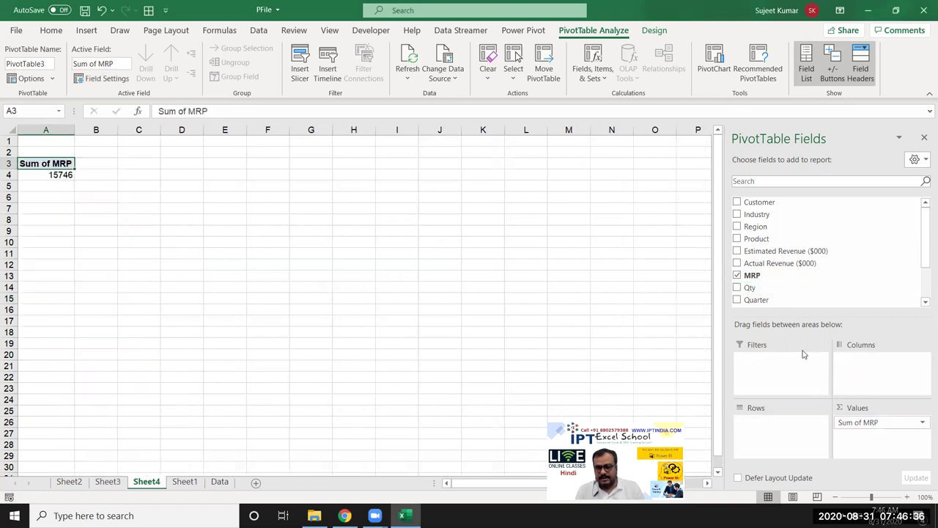
pyautogui.moveTo(758, 287)
pyautogui.mouseDown()
pyautogui.moveTo(850, 402)
pyautogui.moveTo(861, 433)
pyautogui.mouseUp()
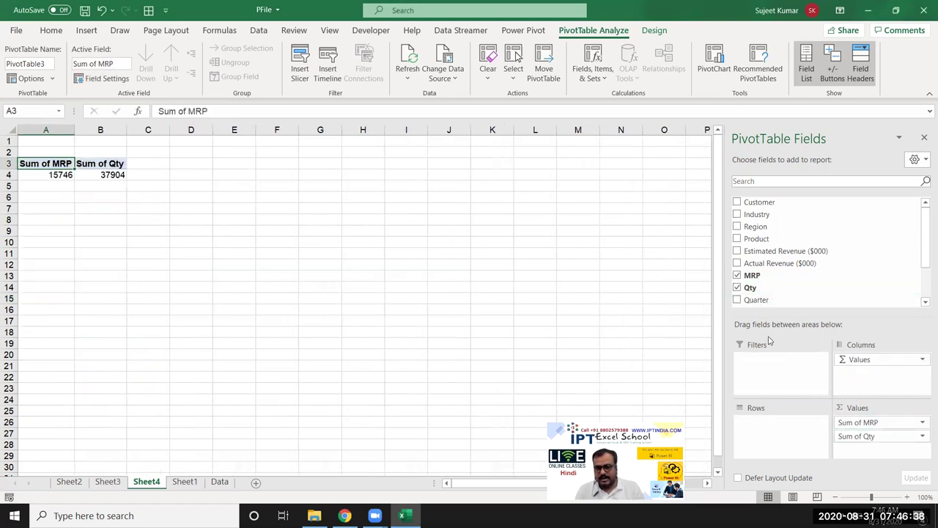
pyautogui.moveTo(755, 226); pyautogui.dragTo(792, 422)
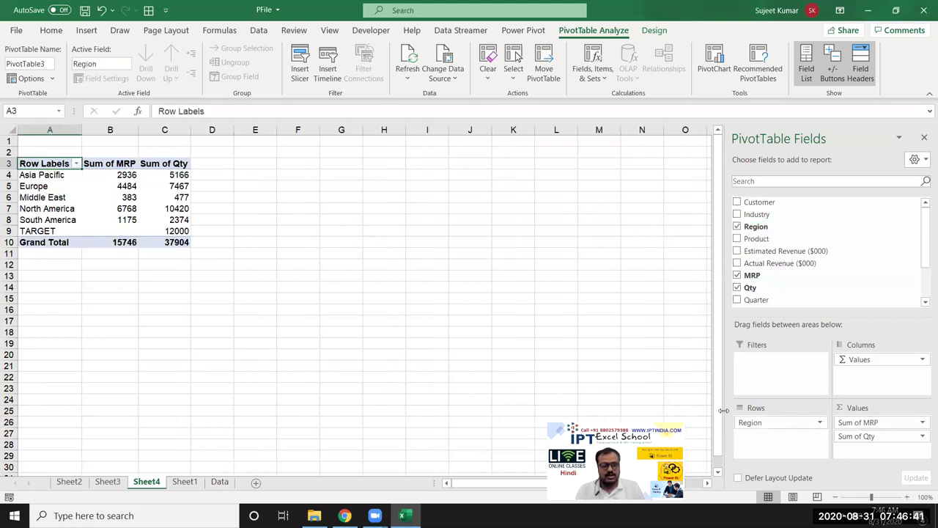
pyautogui.click(127, 174)
pyautogui.click(159, 173)
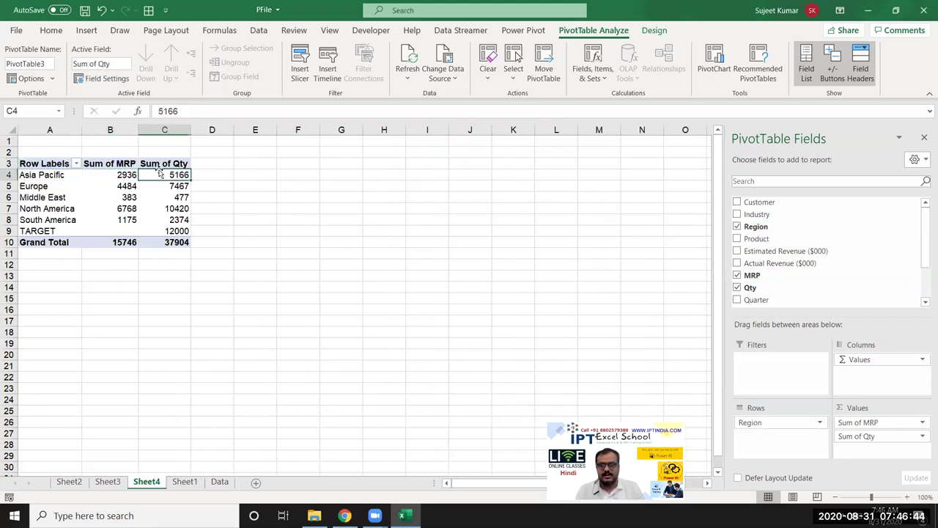
pyautogui.click(111, 175)
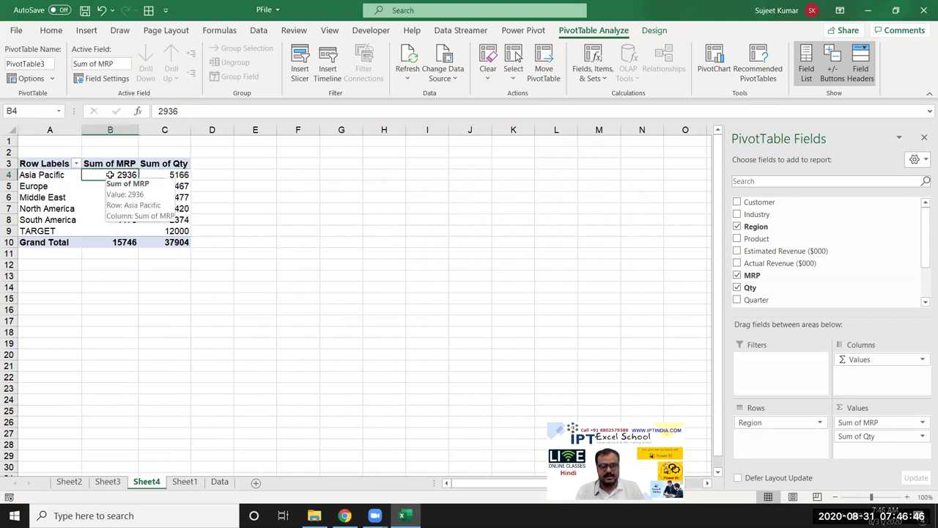
# Change Sum of MRP to Average of MRP, giving 31.30 overall.
pyautogui.click(898, 422)
pyautogui.click(896, 408)
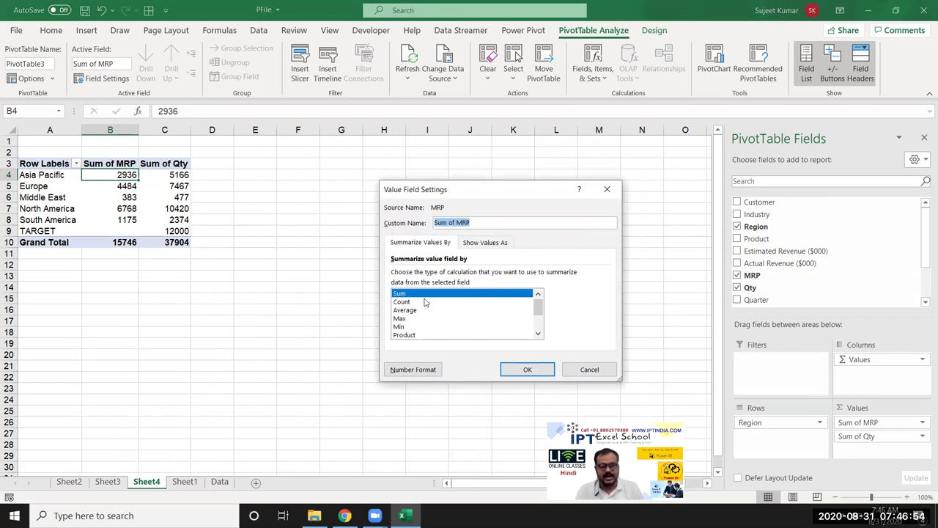
pyautogui.click(475, 249)
pyautogui.click(439, 246)
pyautogui.click(413, 310)
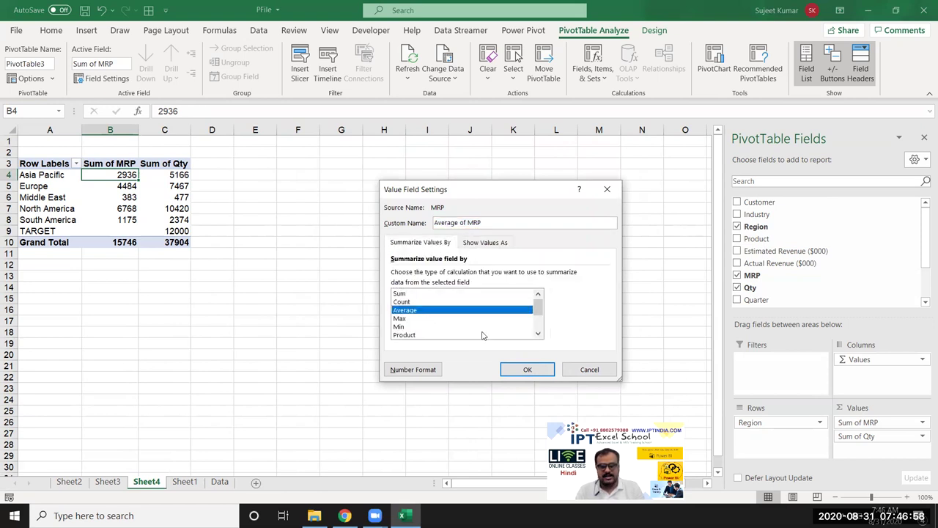
pyautogui.click(524, 369)
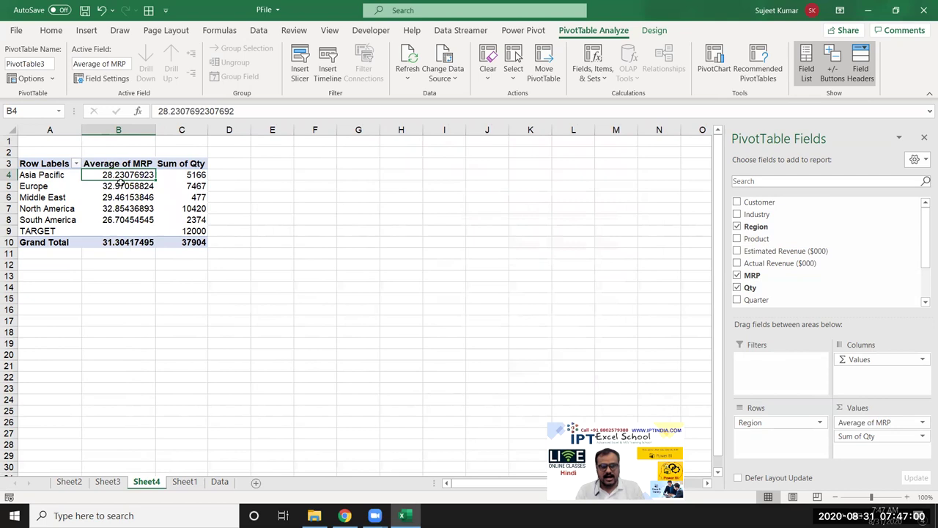
pyautogui.click(187, 177)
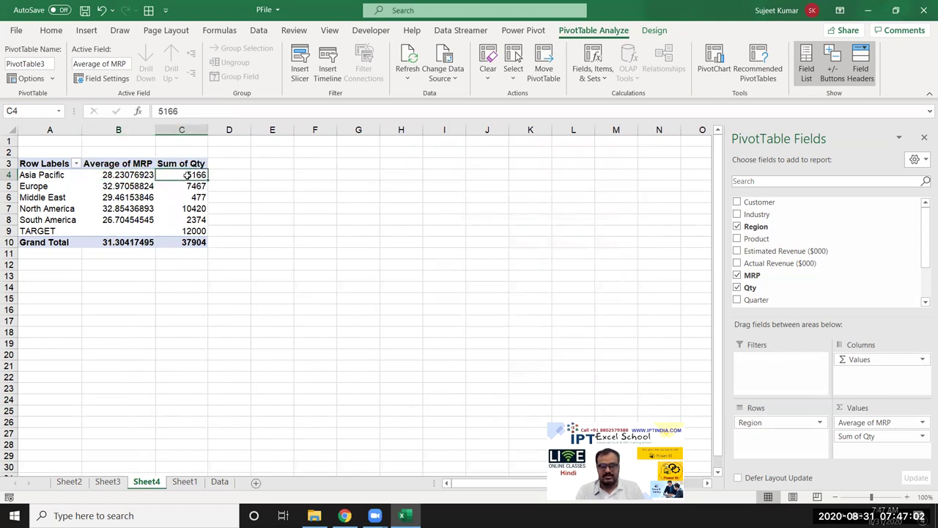
pyautogui.moveTo(224, 175); pyautogui.dragTo(233, 234)
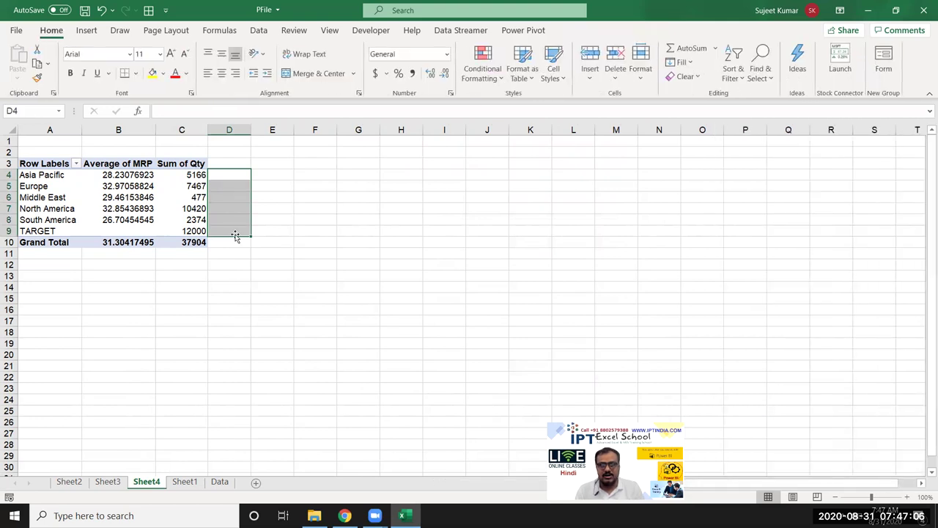
pyautogui.click(184, 199)
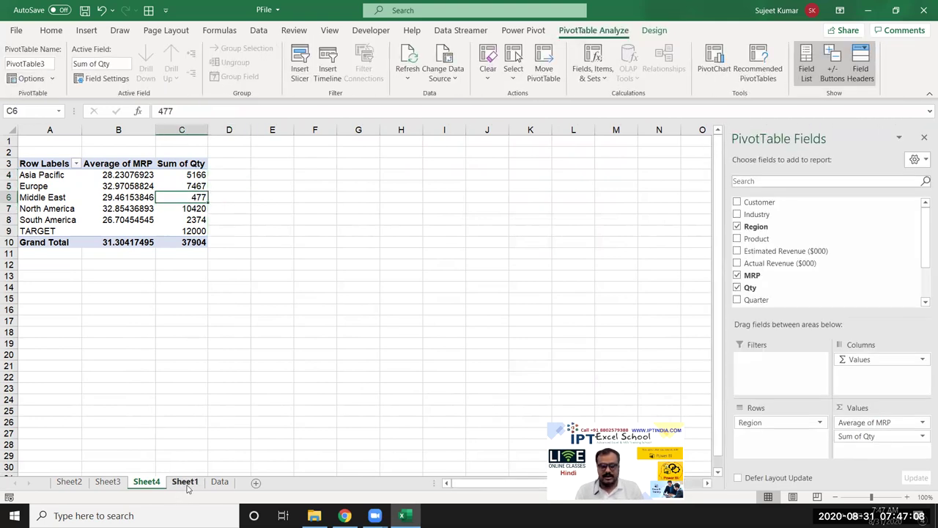
pyautogui.click(185, 482)
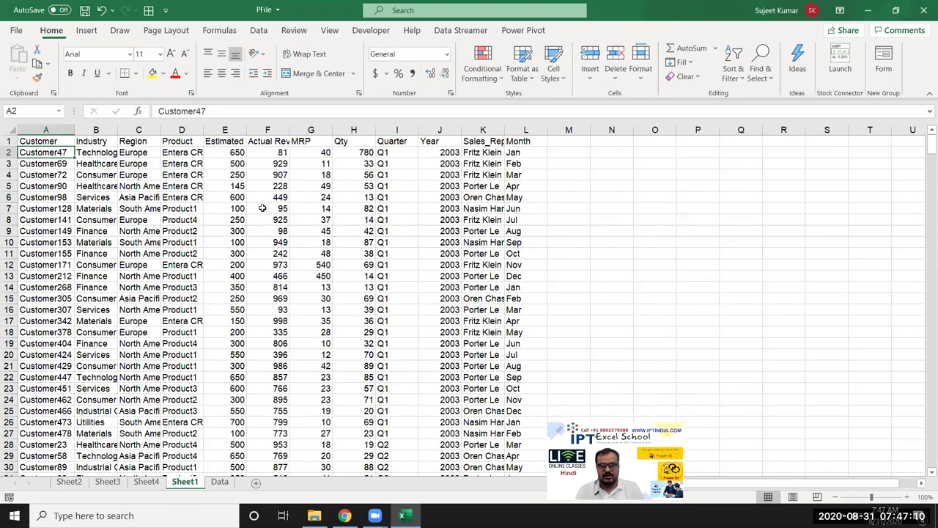
pyautogui.click(345, 130)
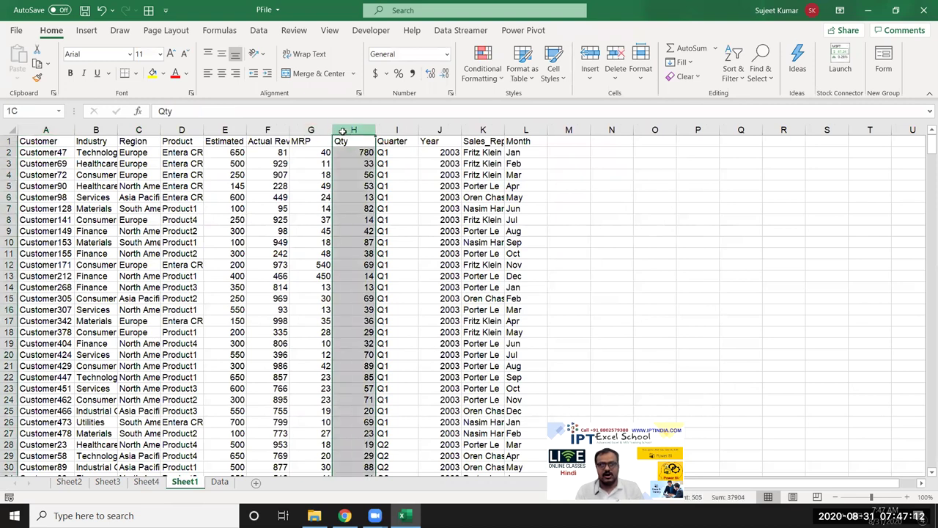
pyautogui.moveTo(342, 131); pyautogui.dragTo(314, 131)
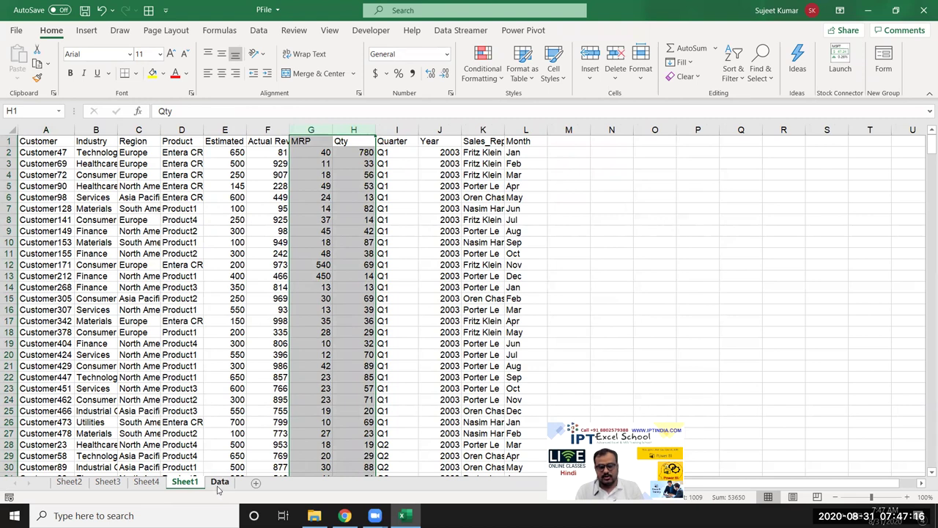
pyautogui.click(145, 486)
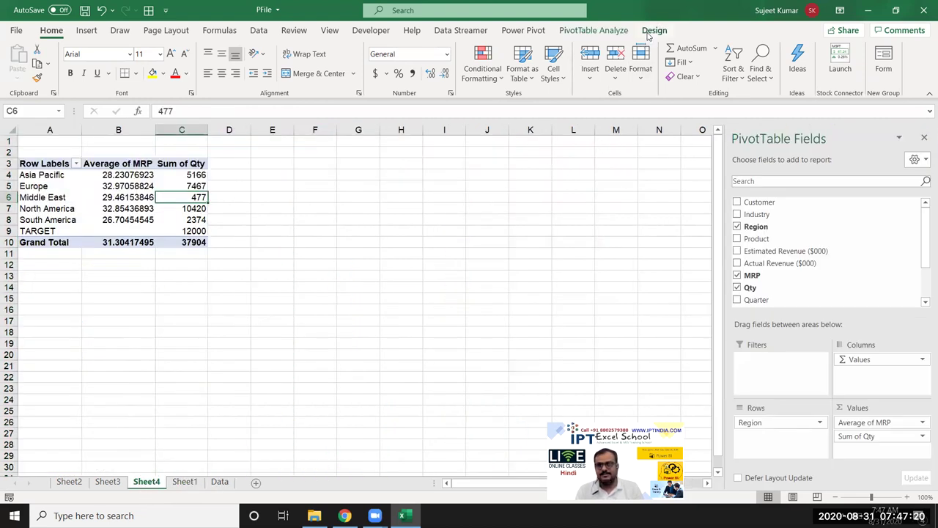
pyautogui.click(621, 32)
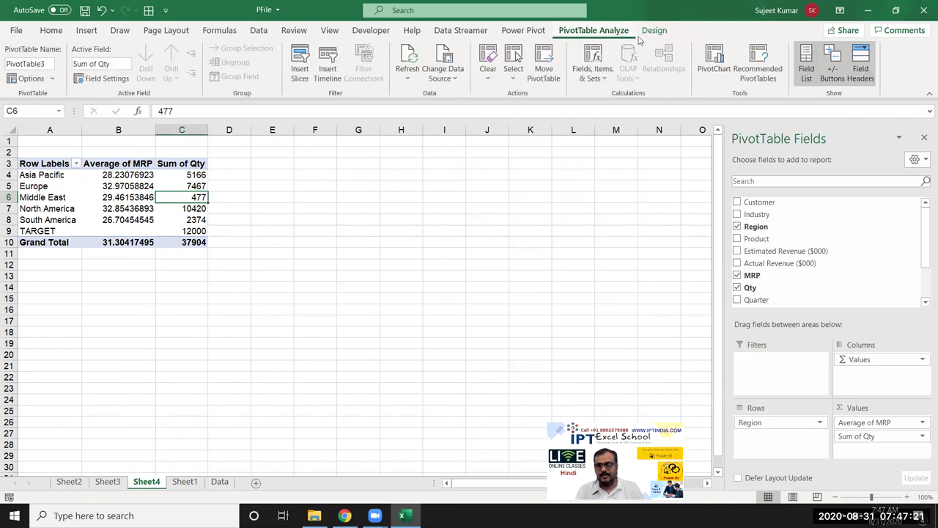
# Create calculated field Total as =Qty*MRP, showing Sum of Total with grand total 596836384.
pyautogui.click(602, 77)
pyautogui.click(605, 97)
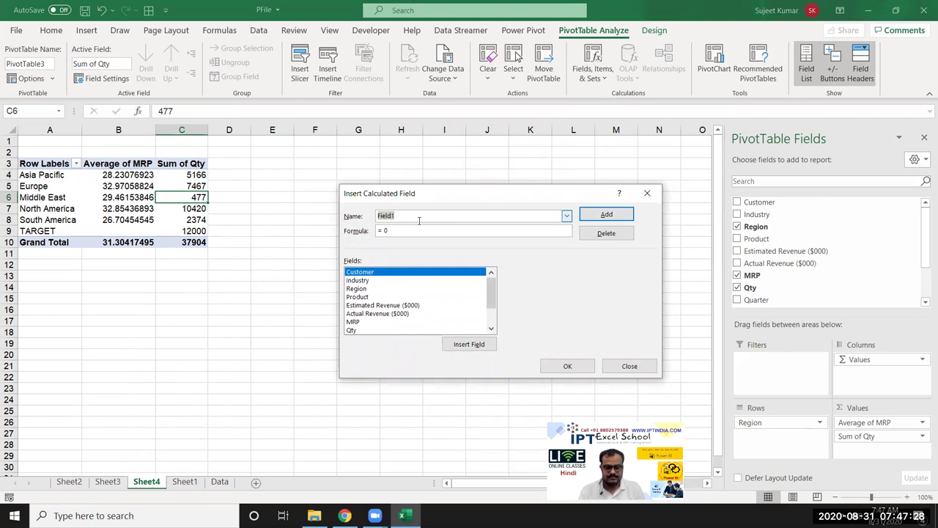
pyautogui.write('Total')
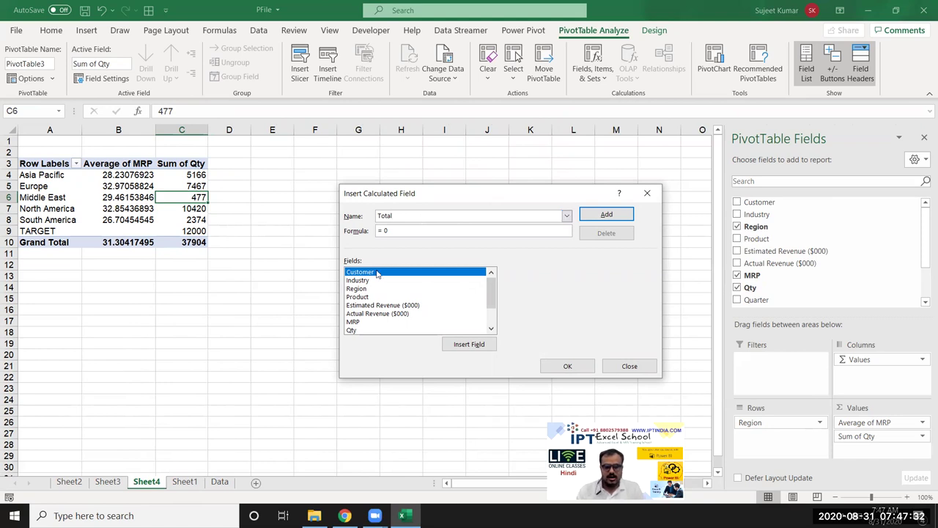
pyautogui.click(356, 323)
pyautogui.click(356, 331)
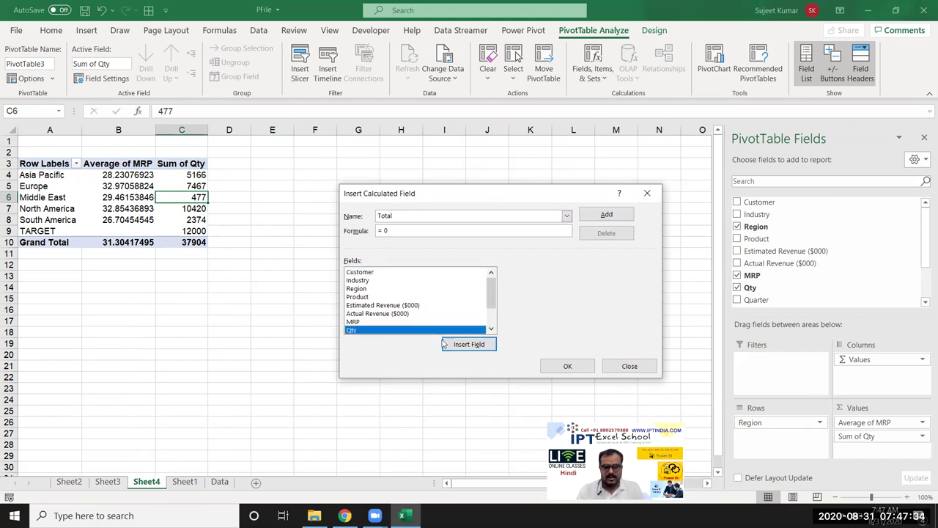
pyautogui.click(447, 344)
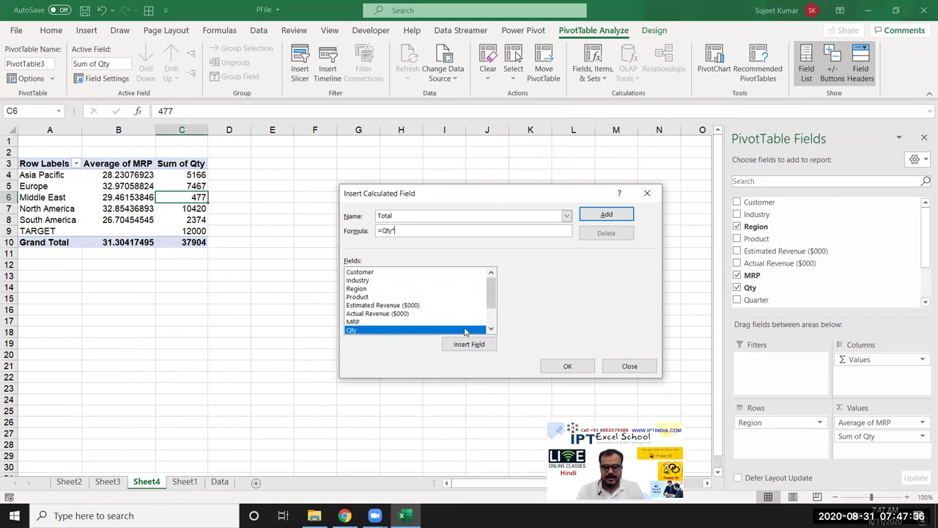
pyautogui.doubleClick(450, 323)
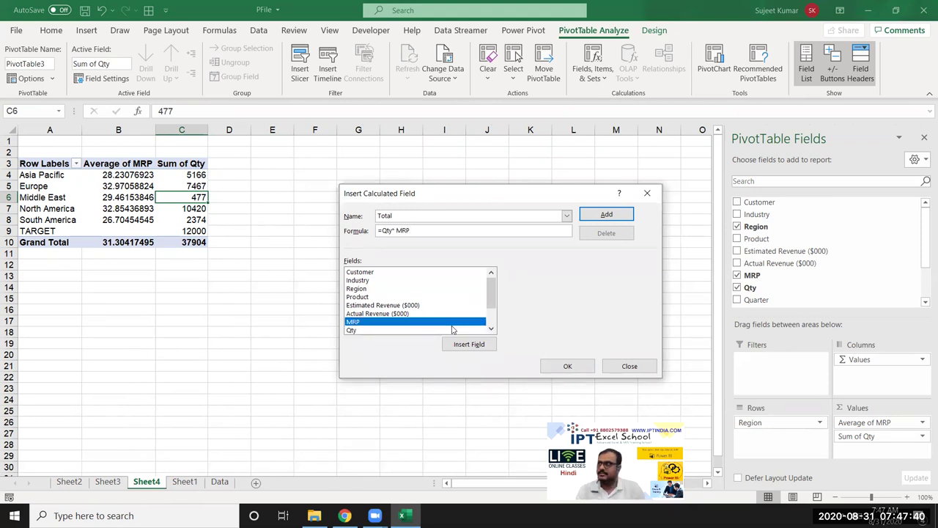
pyautogui.click(606, 214)
pyautogui.click(553, 366)
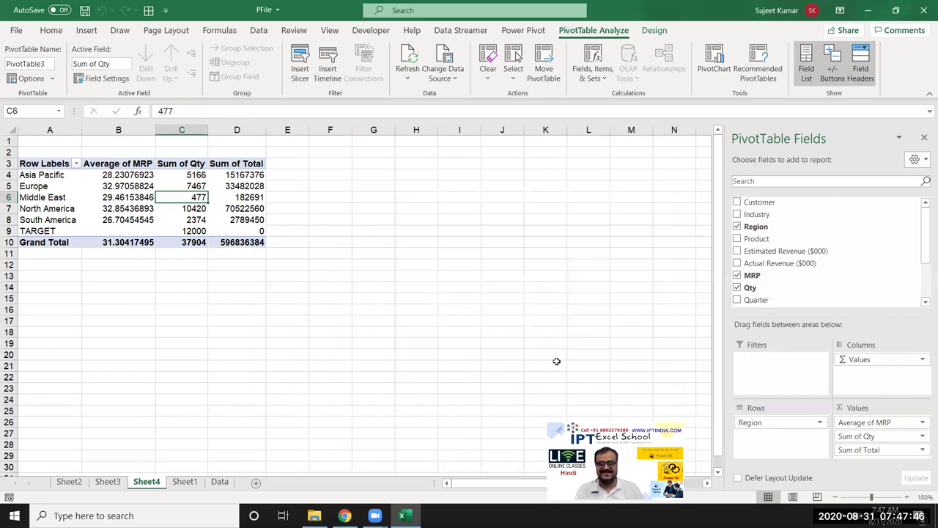
# Create calculated field GST as =Total*18%, showing Sum of GST totalling 107430549.1.
pyautogui.moveTo(246, 174); pyautogui.dragTo(249, 219)
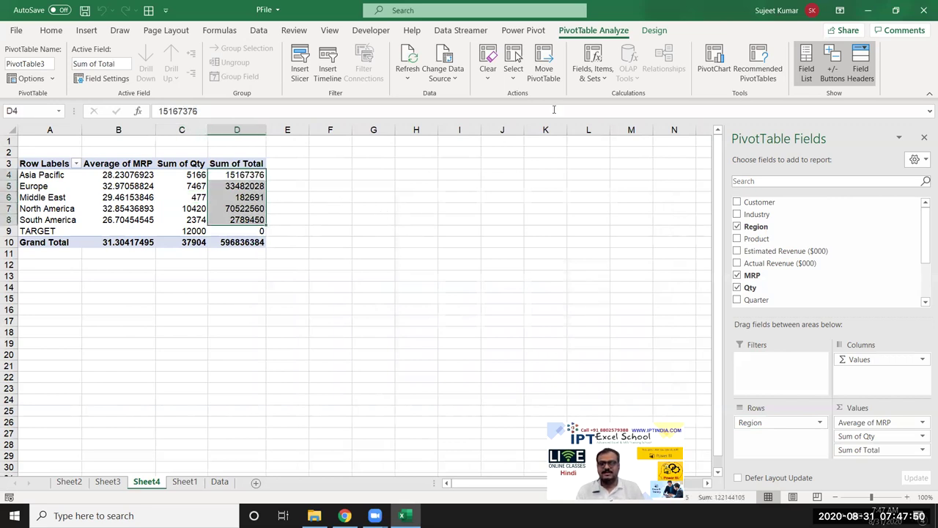
pyautogui.click(602, 78)
pyautogui.click(605, 96)
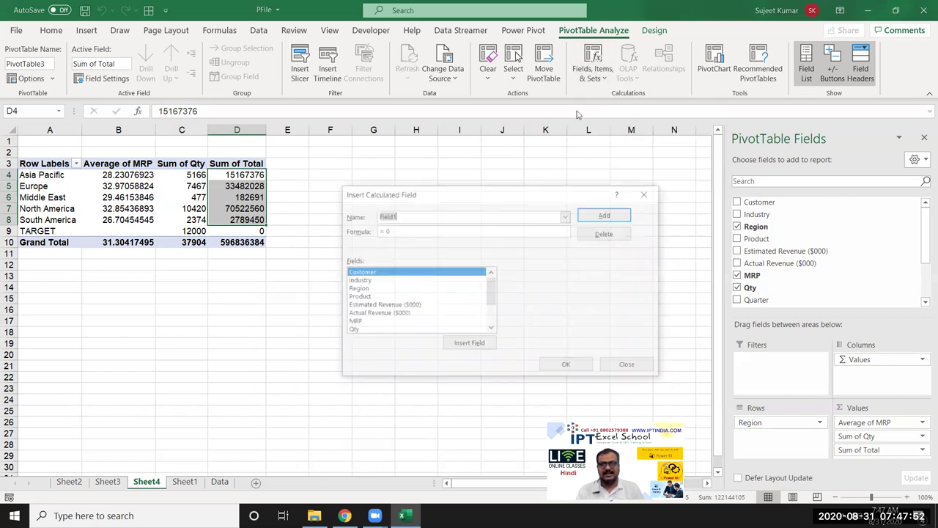
pyautogui.write('GST')
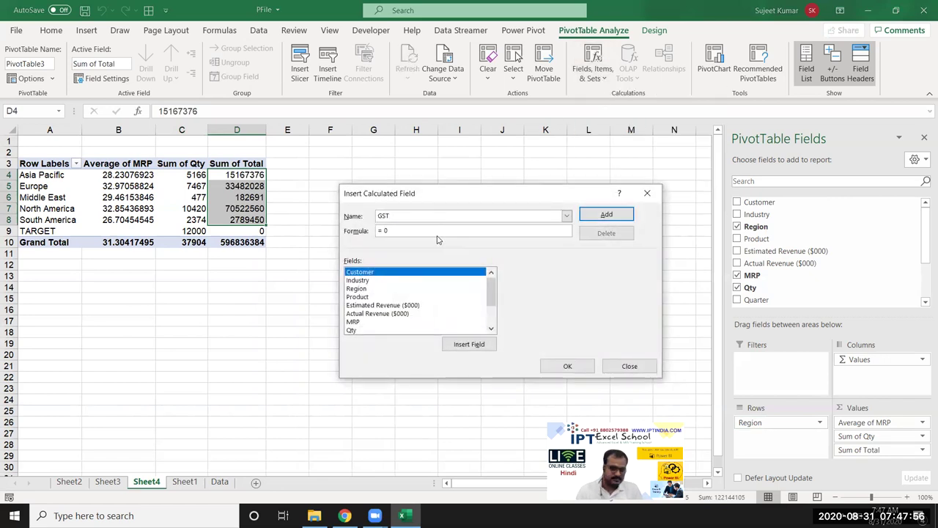
pyautogui.press('BackSpace')
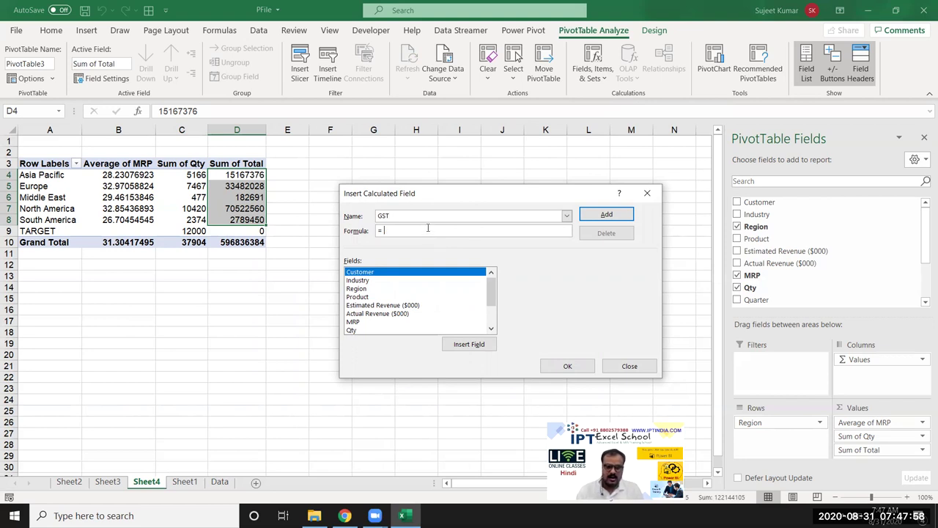
pyautogui.scroll(-2, 400, 330)
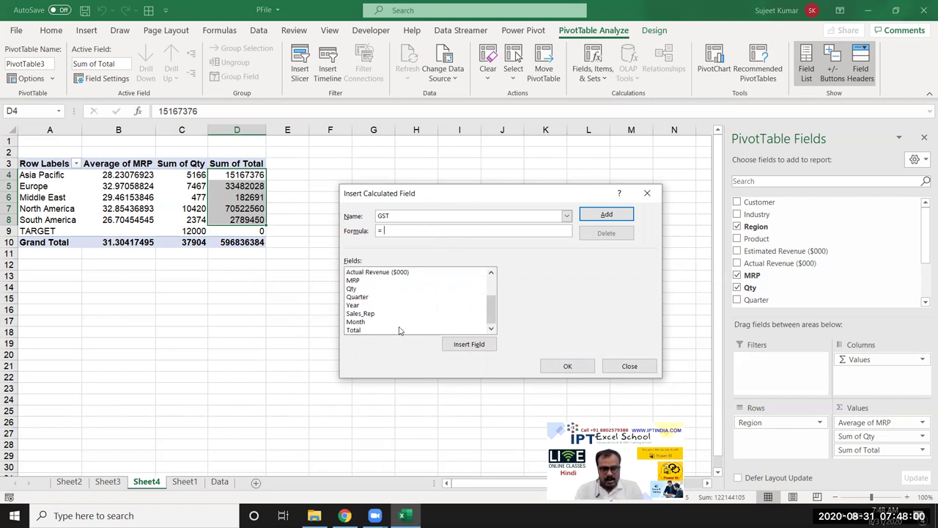
pyautogui.click(400, 330)
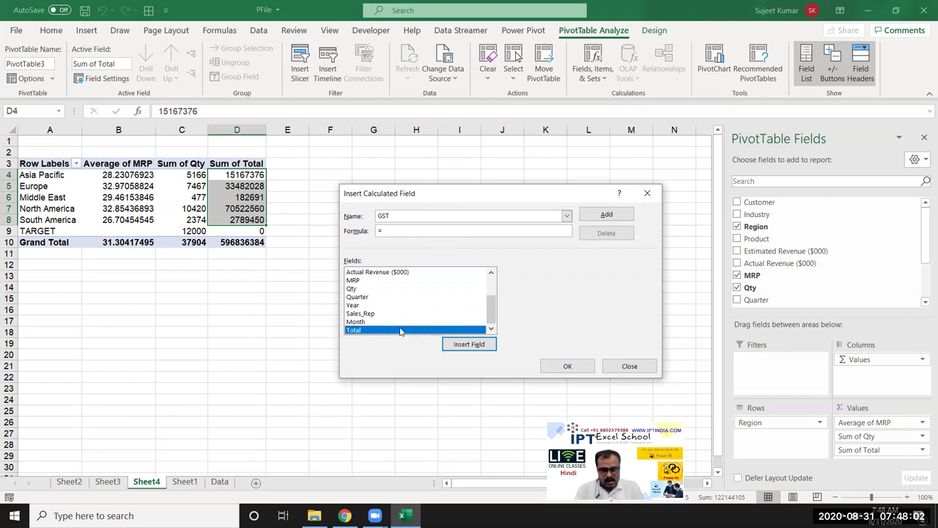
pyautogui.click(461, 346)
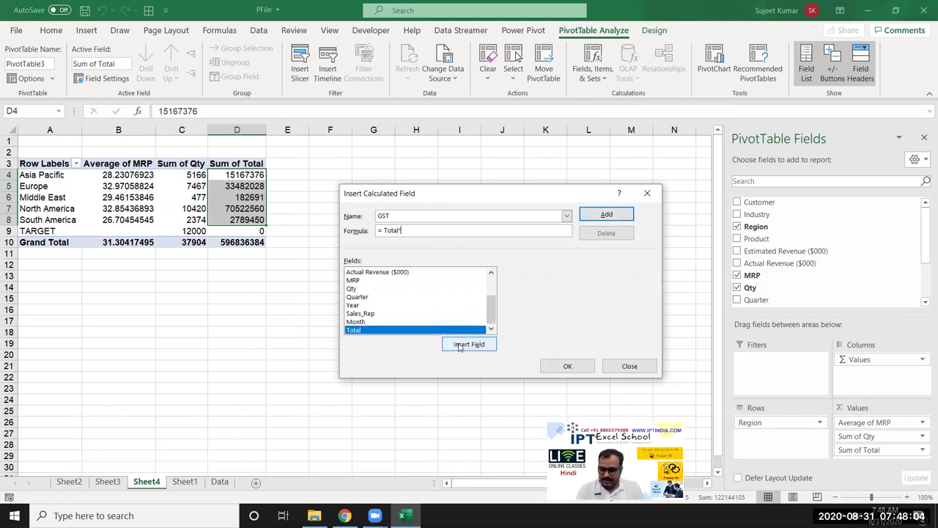
pyautogui.click(606, 214)
pyautogui.click(553, 367)
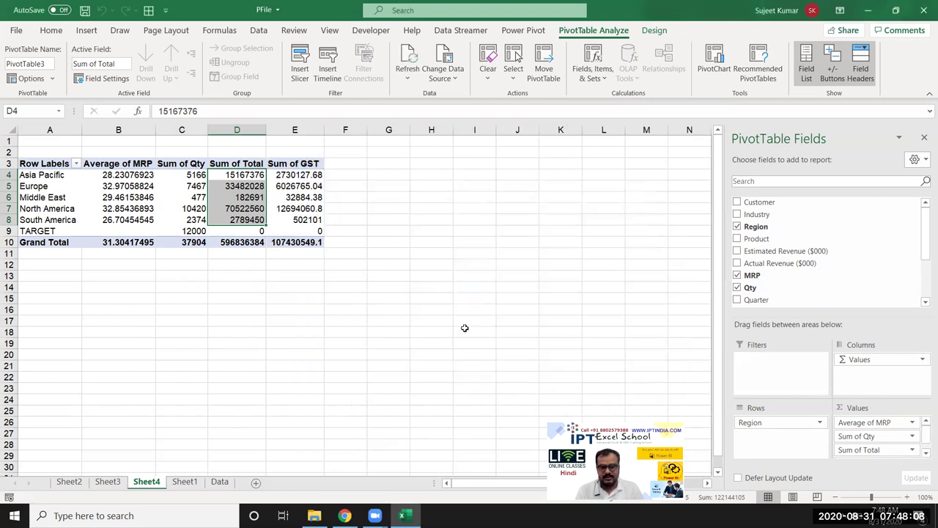
pyautogui.moveTo(301, 177); pyautogui.dragTo(302, 220)
# Create calculated field COM as =Total*2%, showing Sum of COM with grand total 11936727.68.
pyautogui.click(595, 78)
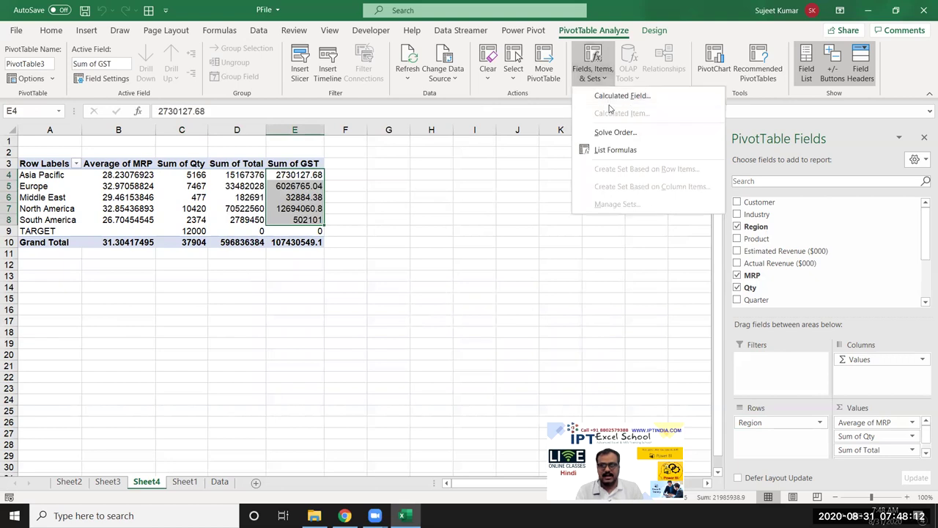
pyautogui.click(619, 95)
pyautogui.scroll(-2, 405, 308)
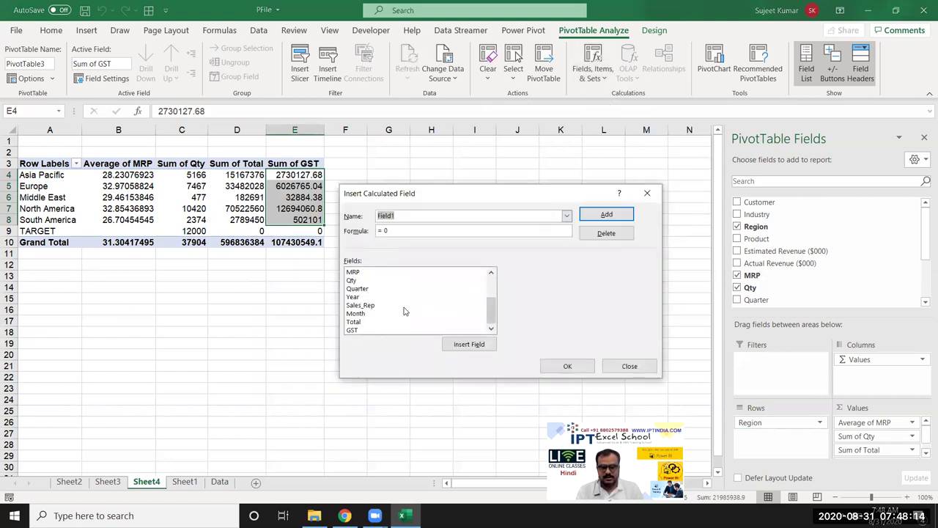
pyautogui.click(370, 322)
pyautogui.click(458, 345)
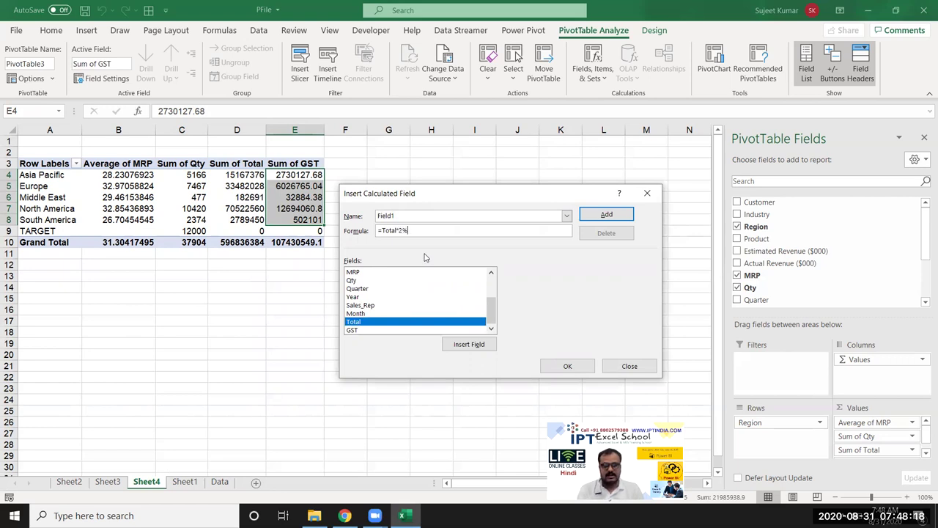
pyautogui.doubleClick(414, 215)
pyautogui.write('COM')
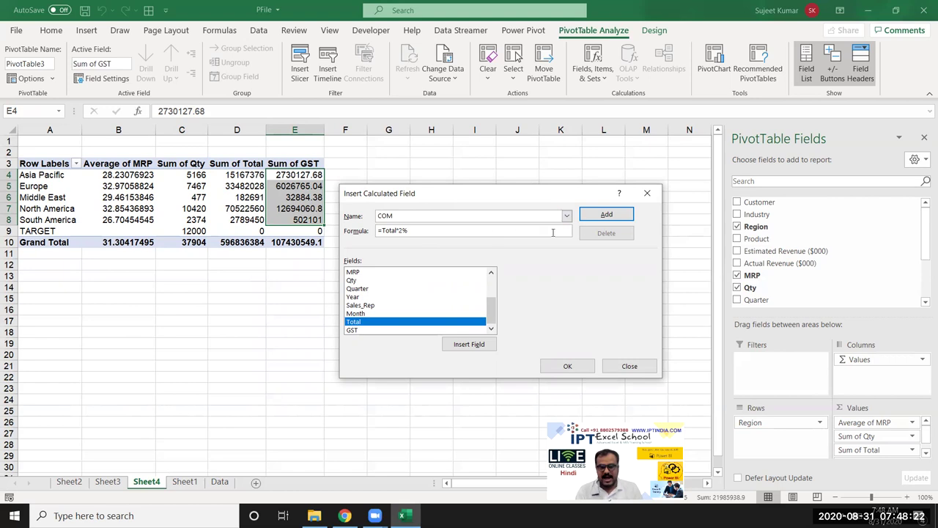
pyautogui.click(605, 214)
pyautogui.click(566, 366)
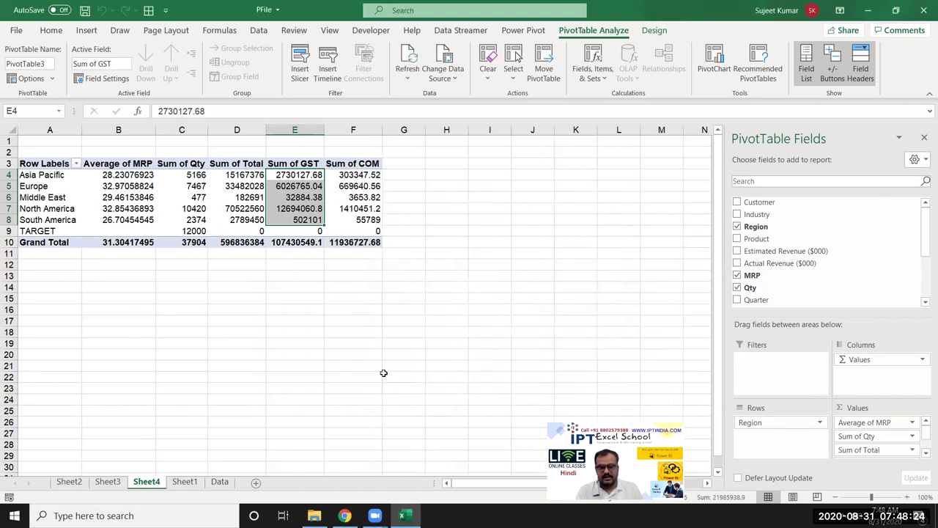
pyautogui.click(590, 66)
# Build the calculated-field formula =Total+GST+COM using the inserted fields.
pyautogui.click(621, 94)
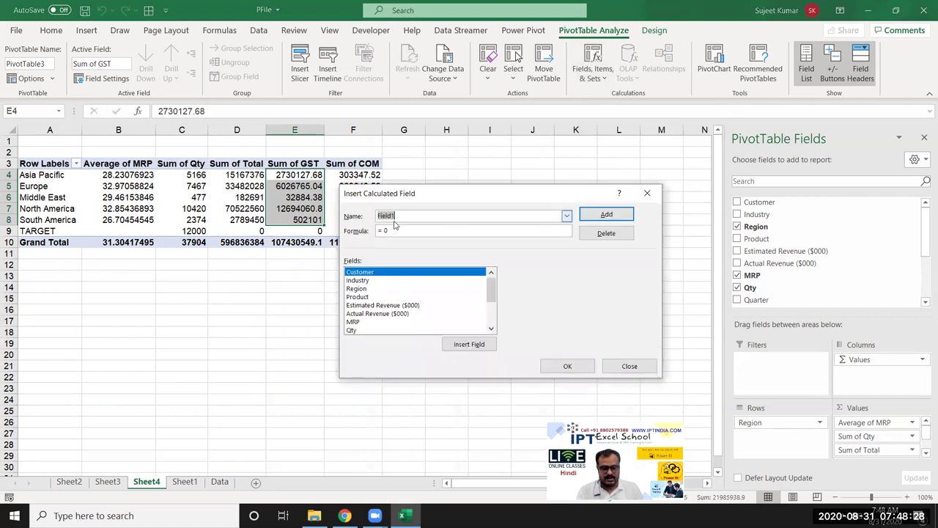
pyautogui.write('Total')
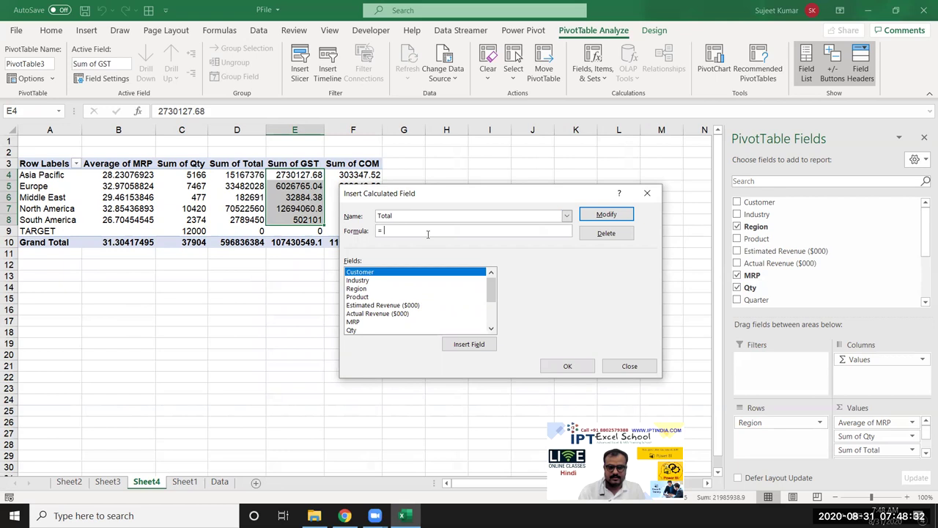
pyautogui.scroll(-3, 380, 306)
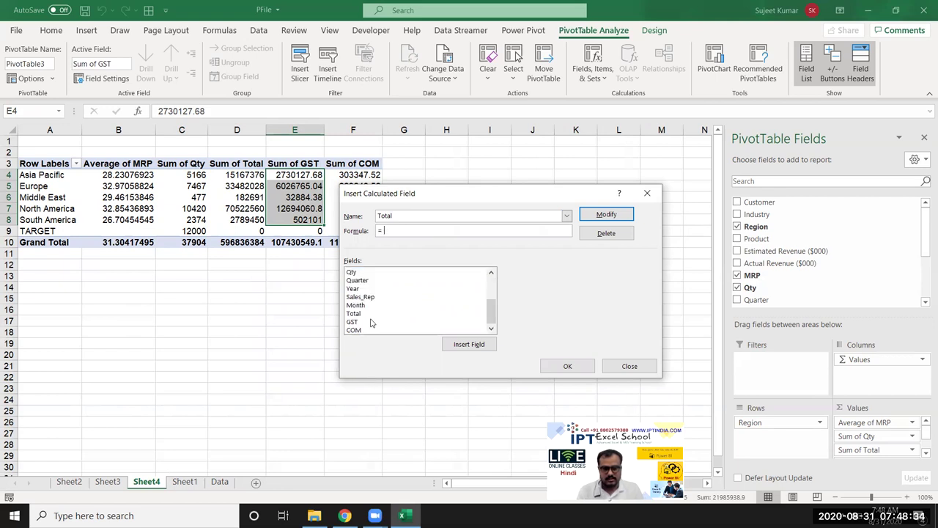
pyautogui.click(371, 315)
pyautogui.click(355, 324)
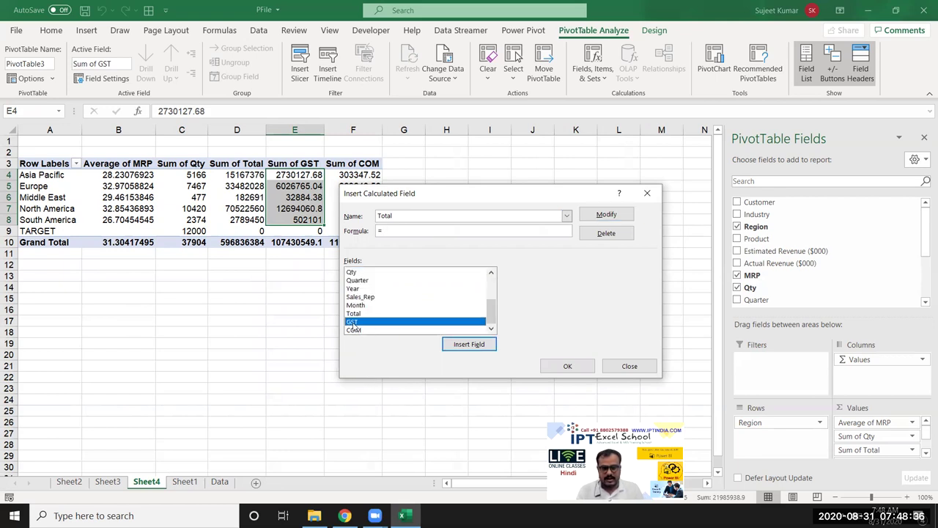
pyautogui.click(357, 316)
pyautogui.click(463, 346)
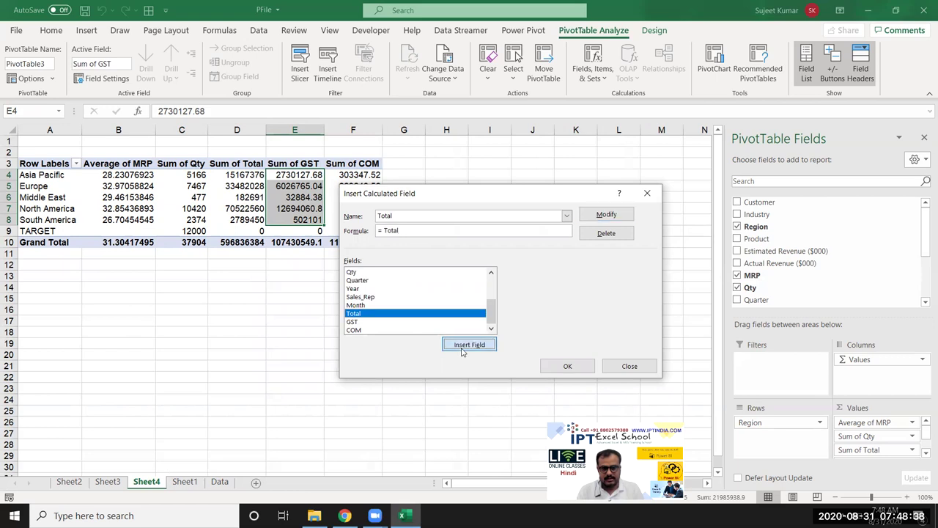
pyautogui.click(434, 231)
pyautogui.write('+')
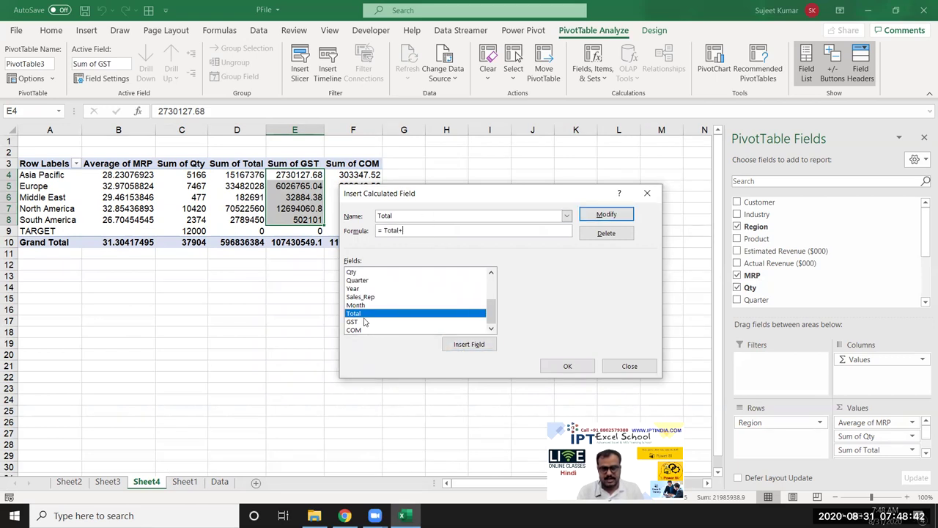
pyautogui.doubleClick(365, 322)
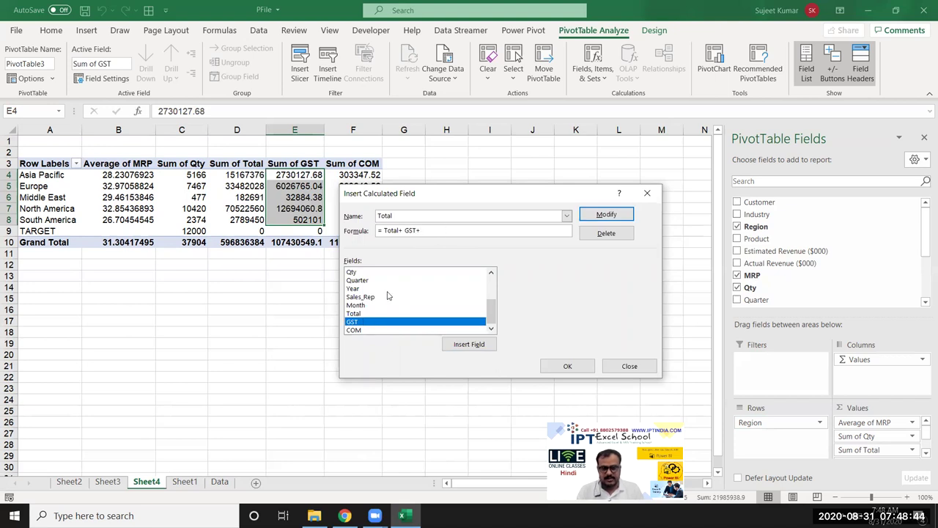
pyautogui.doubleClick(366, 330)
# Name the field GTotal and add it, giving Sum of GTotal totalling 716203660.8.
pyautogui.doubleClick(389, 219)
pyautogui.press('BackSpace')
pyautogui.write('GTot')
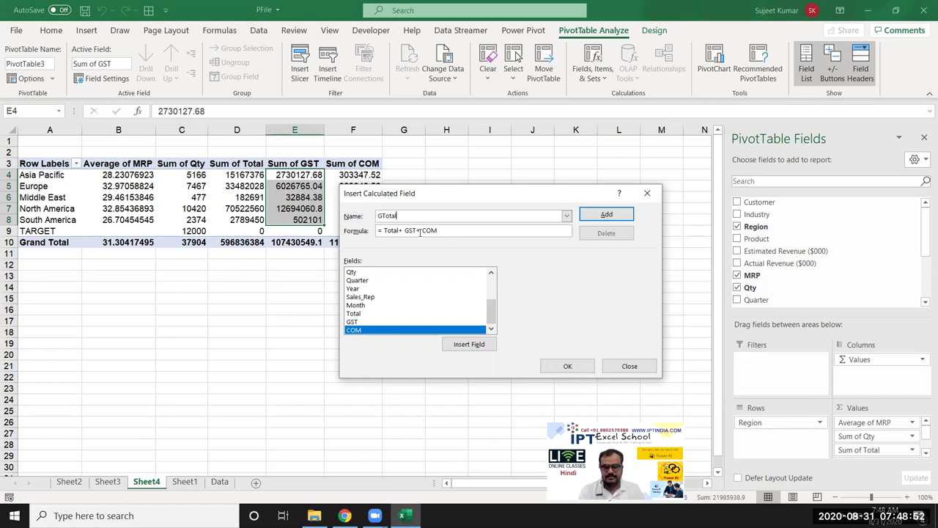
pyautogui.click(607, 214)
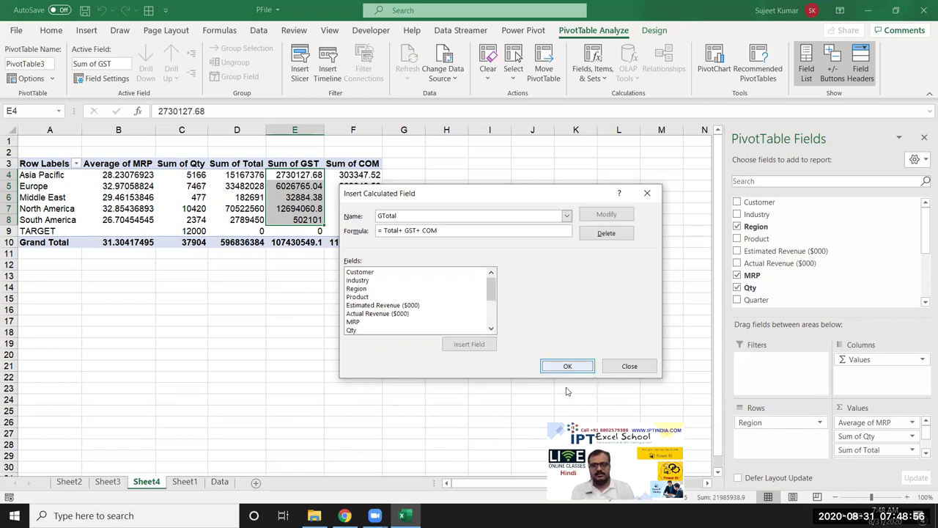
pyautogui.click(567, 365)
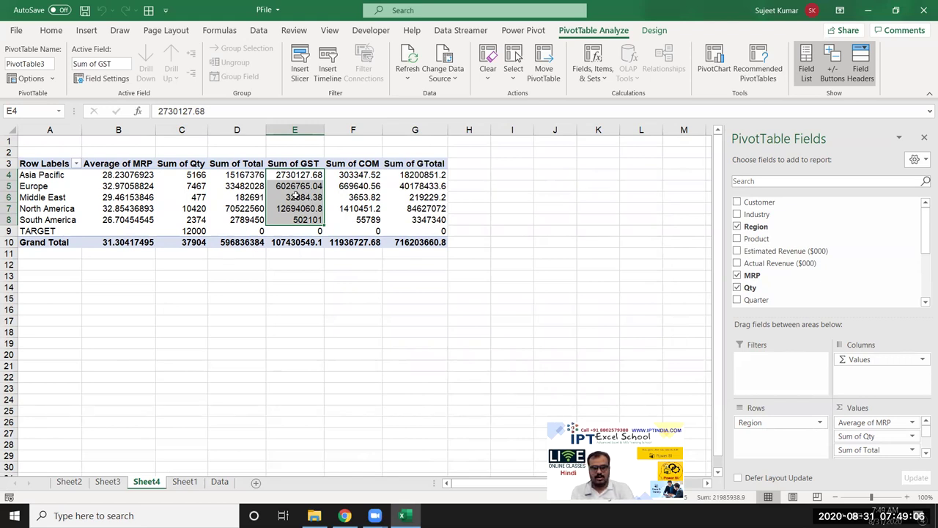
# Review Sum of GTotal per region: 40178433.6 for Europe, 84627072 for North America.
pyautogui.click(358, 206)
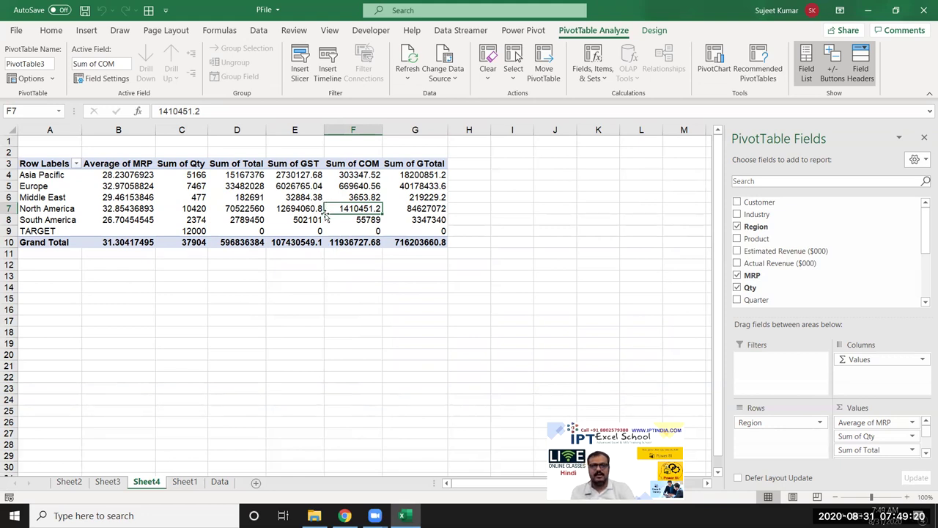
pyautogui.moveTo(126, 186); pyautogui.dragTo(403, 211)
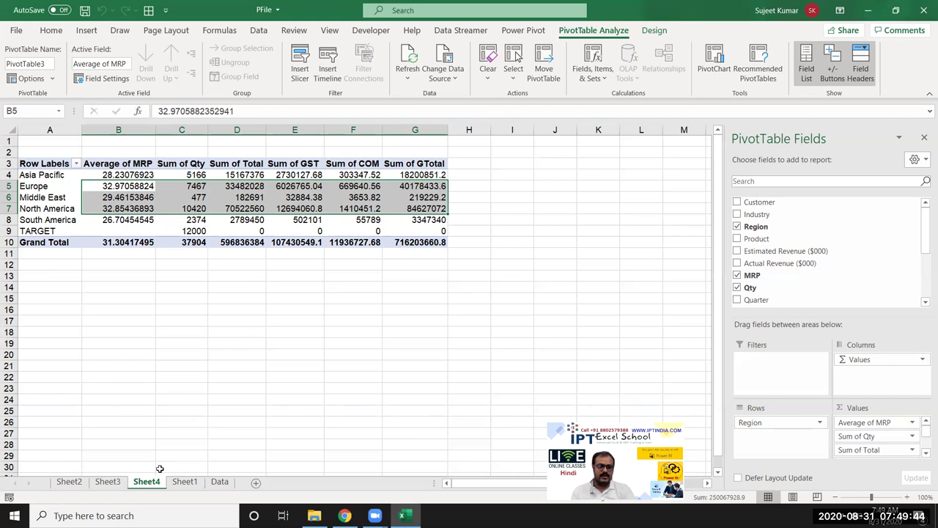
pyautogui.click(185, 482)
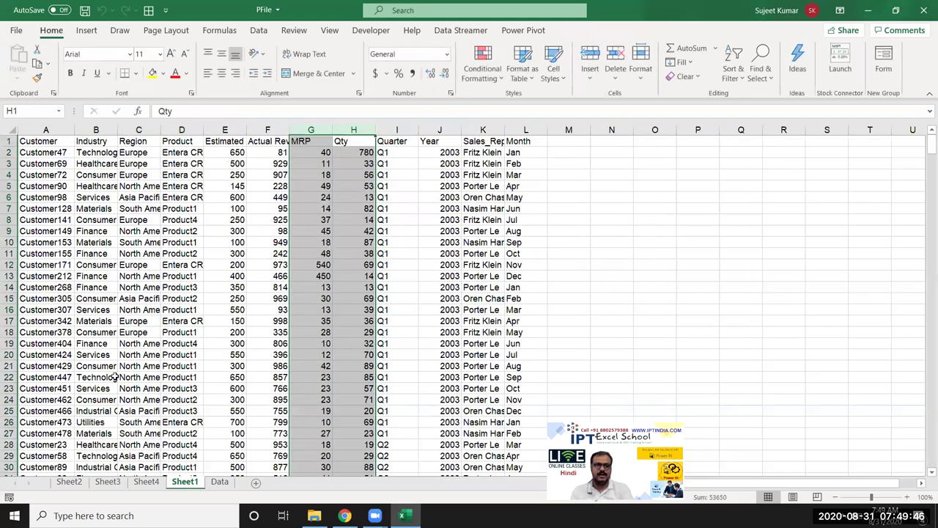
pyautogui.click(154, 483)
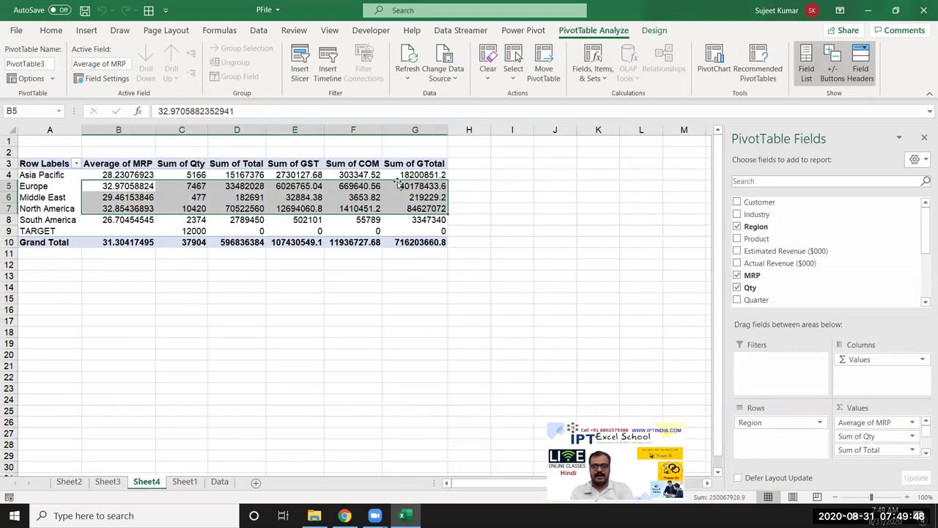
pyautogui.click(403, 173)
pyautogui.moveTo(403, 174); pyautogui.dragTo(410, 218)
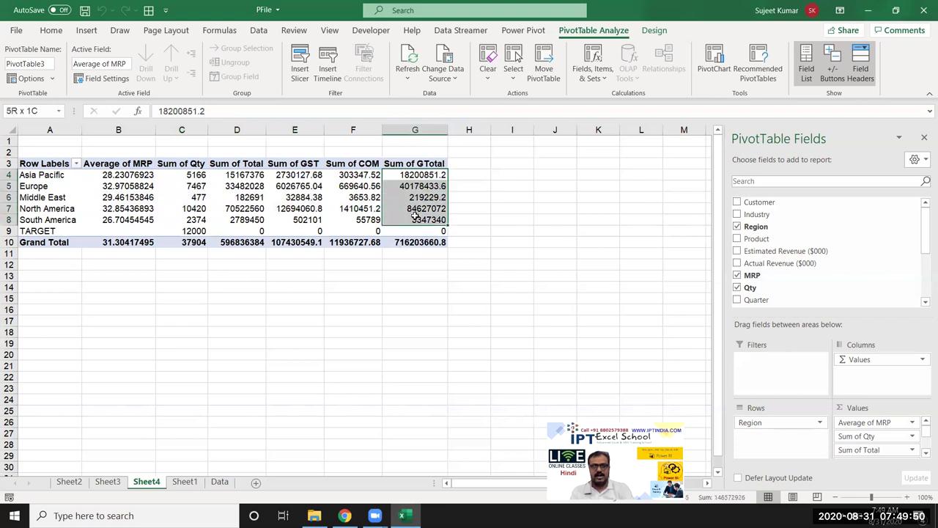
pyautogui.click(407, 198)
pyautogui.click(410, 186)
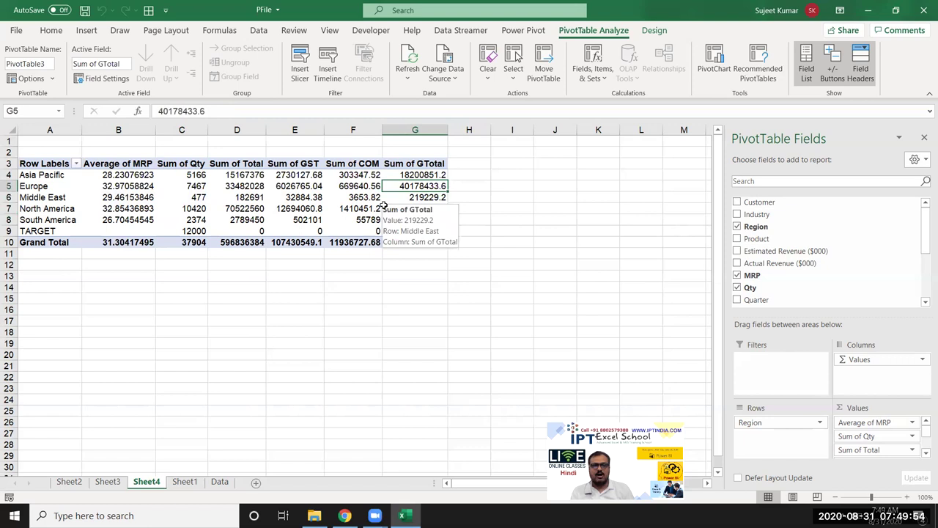
pyautogui.moveTo(381, 212)
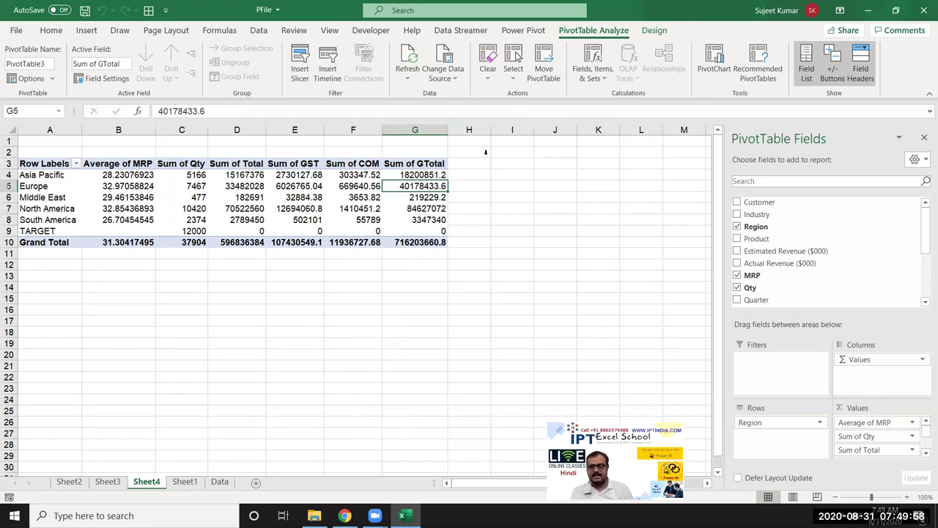
pyautogui.click(595, 76)
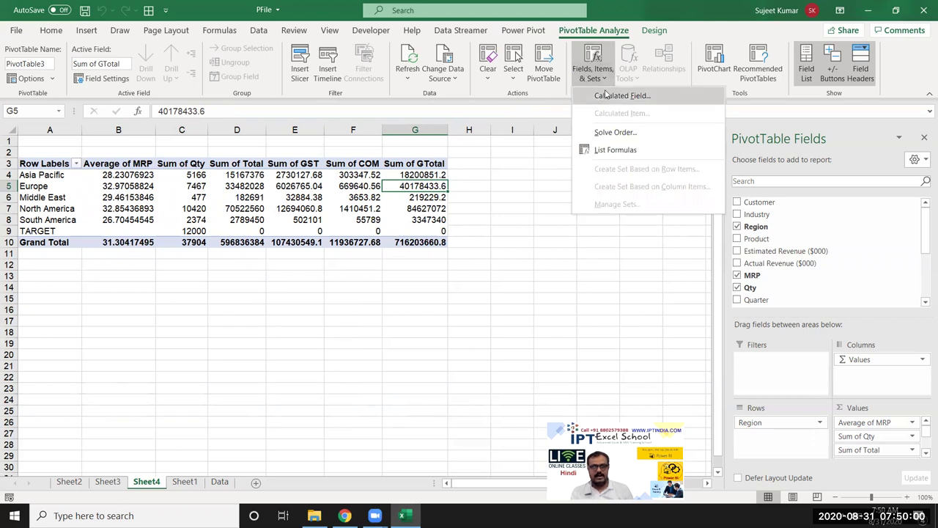
# Create calculated field RTotal as =ROUND(GTotal,0), e.g. 40178434 for Europe, totalling 716203661.
pyautogui.click(605, 95)
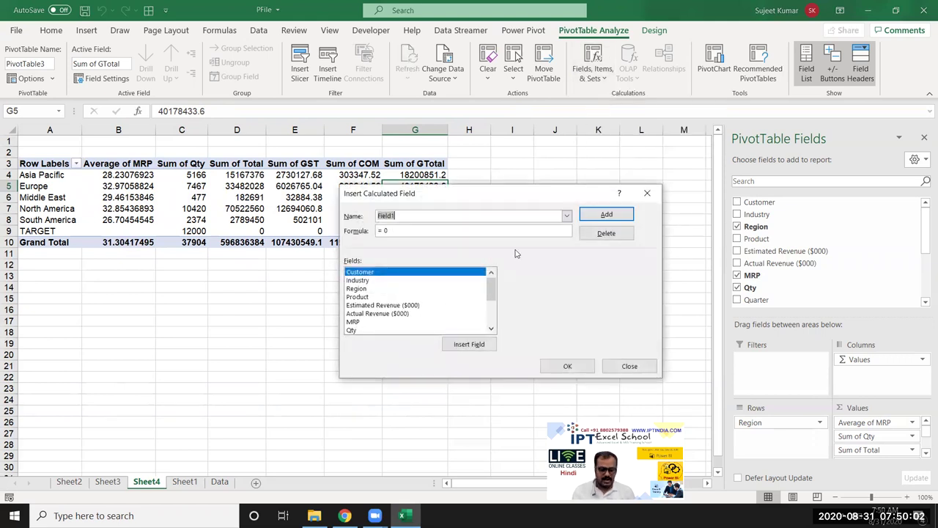
pyautogui.write('RTotal')
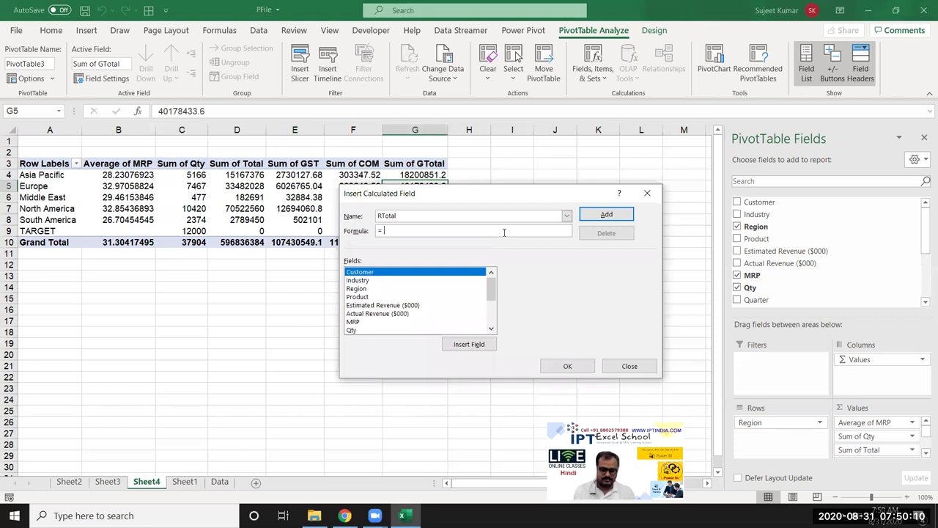
pyautogui.write('nd(')
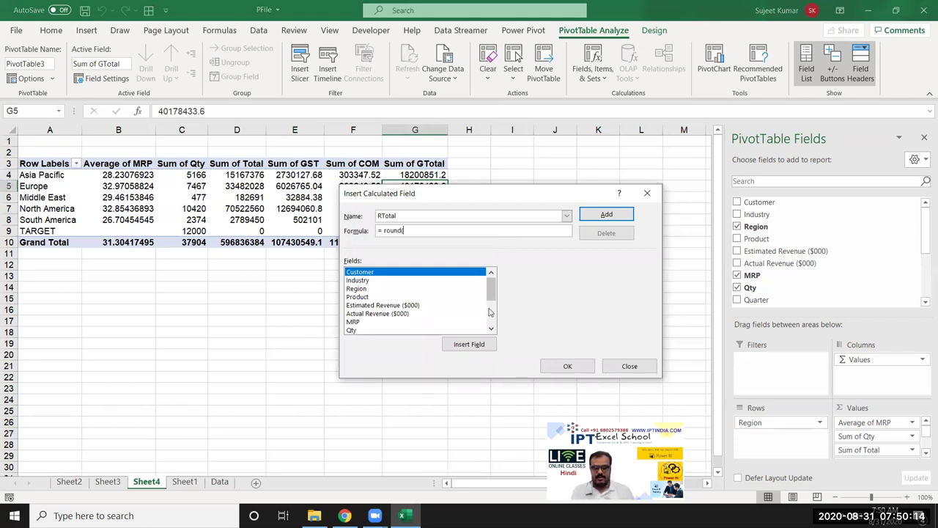
pyautogui.click(491, 311)
pyautogui.scroll(-1, 493, 319)
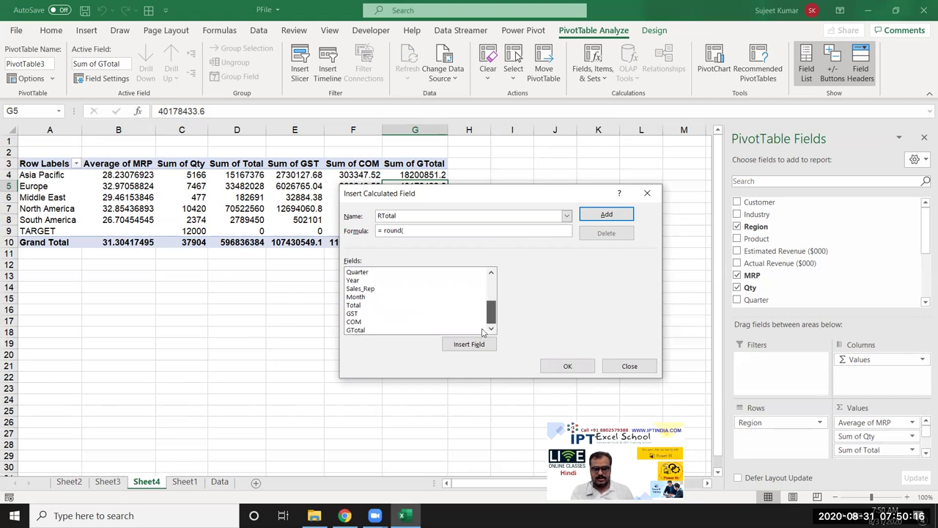
pyautogui.click(443, 331)
pyautogui.click(447, 341)
pyautogui.write(',0)')
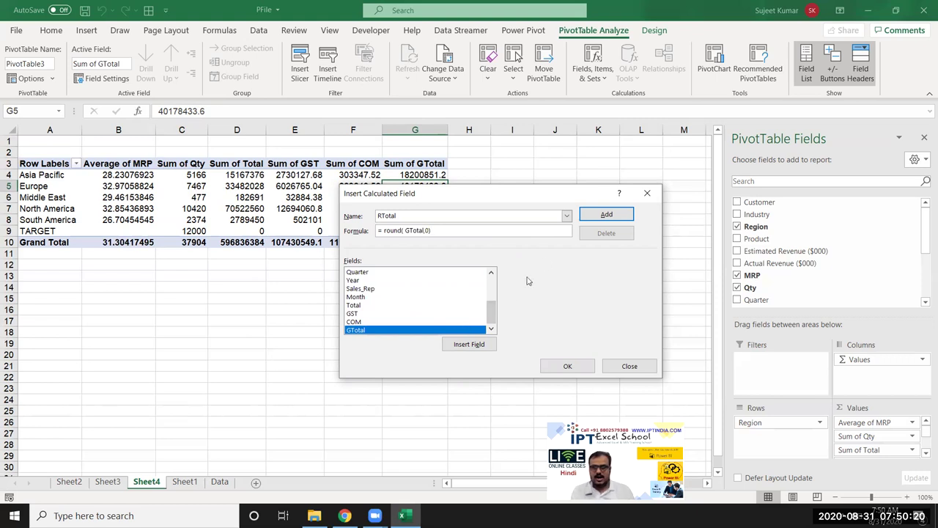
pyautogui.click(593, 217)
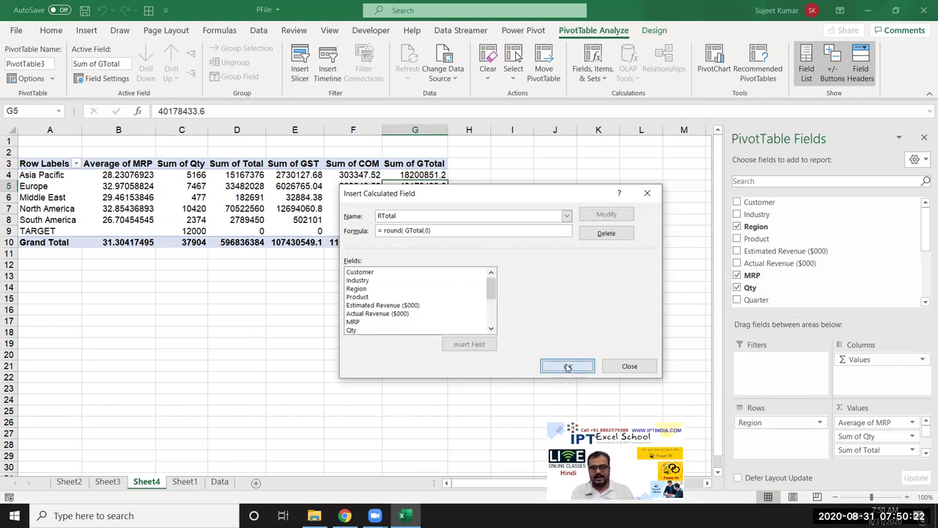
pyautogui.click(568, 368)
pyautogui.click(490, 174)
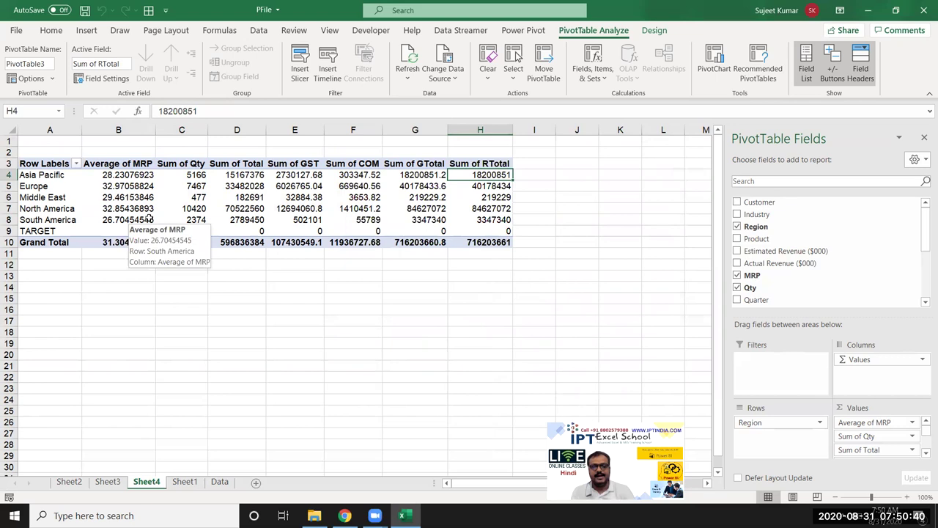
pyautogui.moveTo(117, 174); pyautogui.dragTo(463, 230)
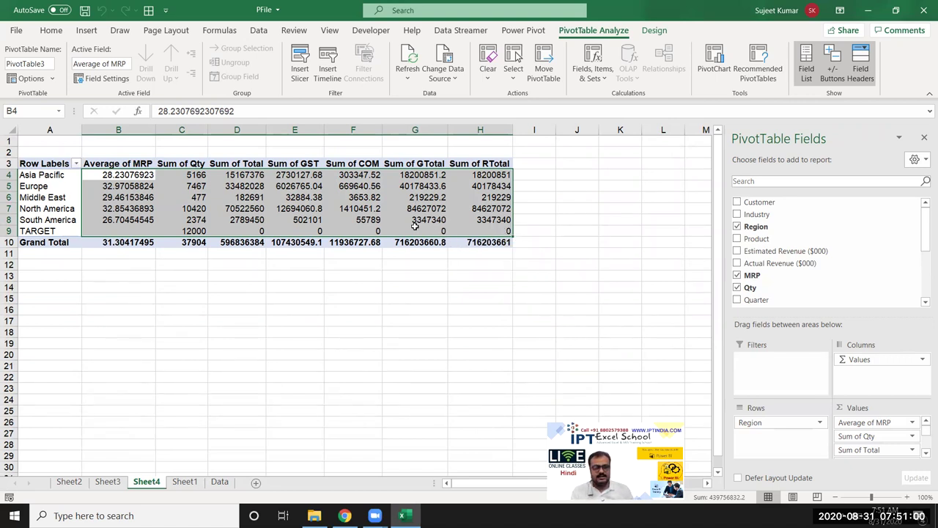
# Insert a PivotTable from Sheet1!$A$1:$L$505 on a new worksheet.
pyautogui.click(219, 482)
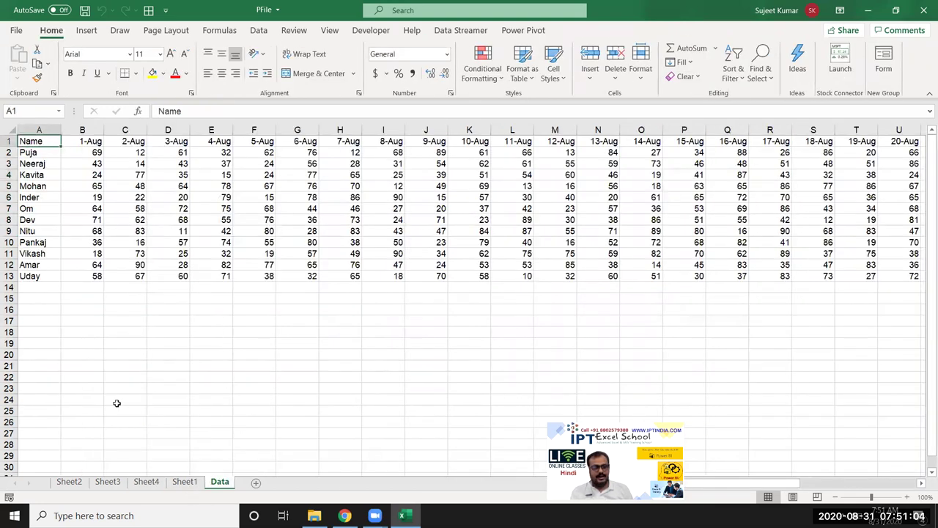
pyautogui.click(184, 481)
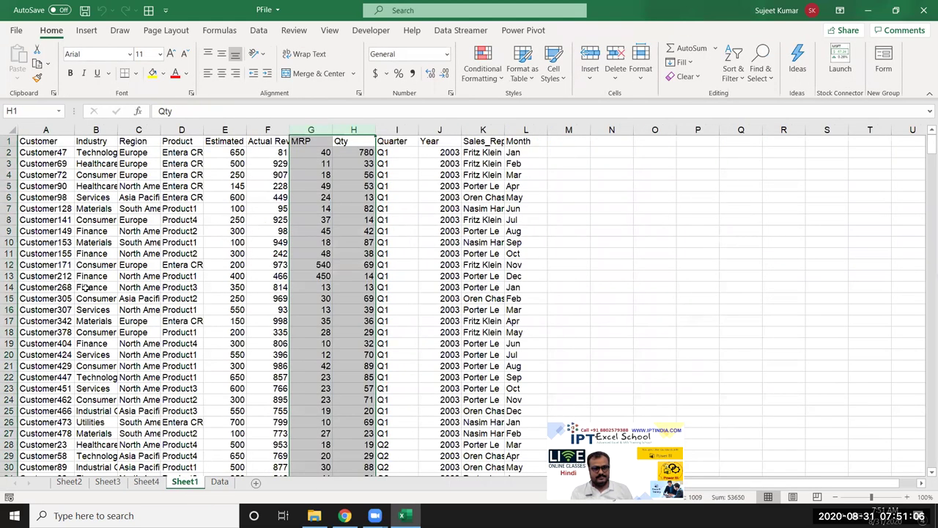
pyautogui.click(40, 147)
pyautogui.click(86, 30)
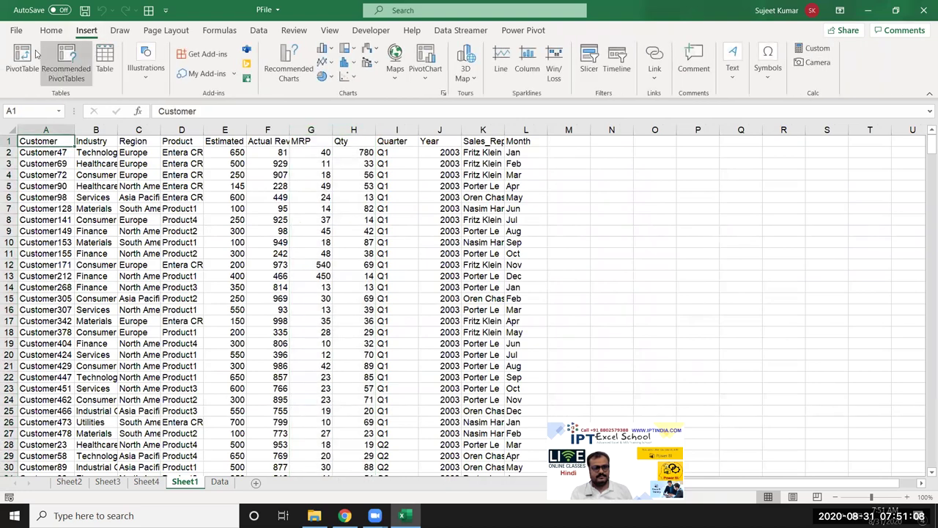
pyautogui.click(22, 59)
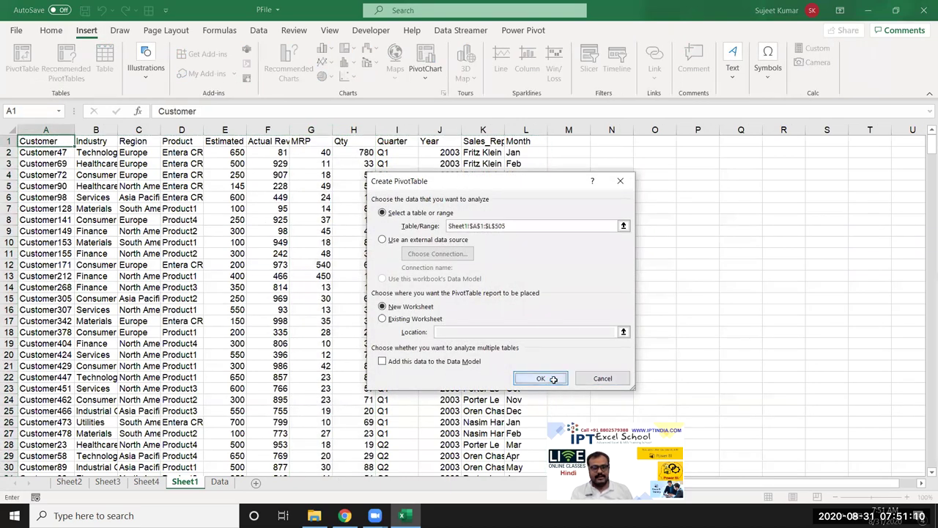
pyautogui.click(546, 379)
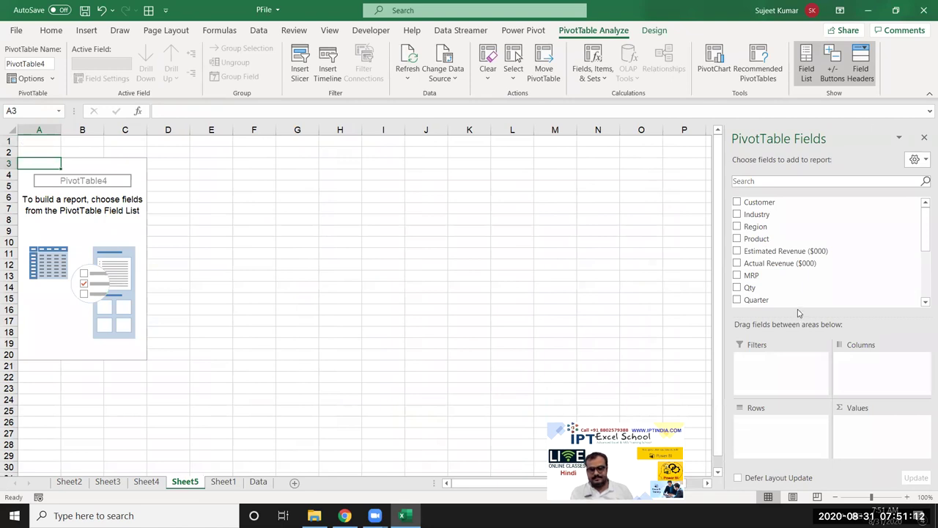
# Lay out the pivot with Sales_Rep as rows and Sum of Qty as values, dropping Region.
pyautogui.scroll(-3, 796, 270)
pyautogui.scroll(-3, 803, 283)
pyautogui.scroll(6, 787, 293)
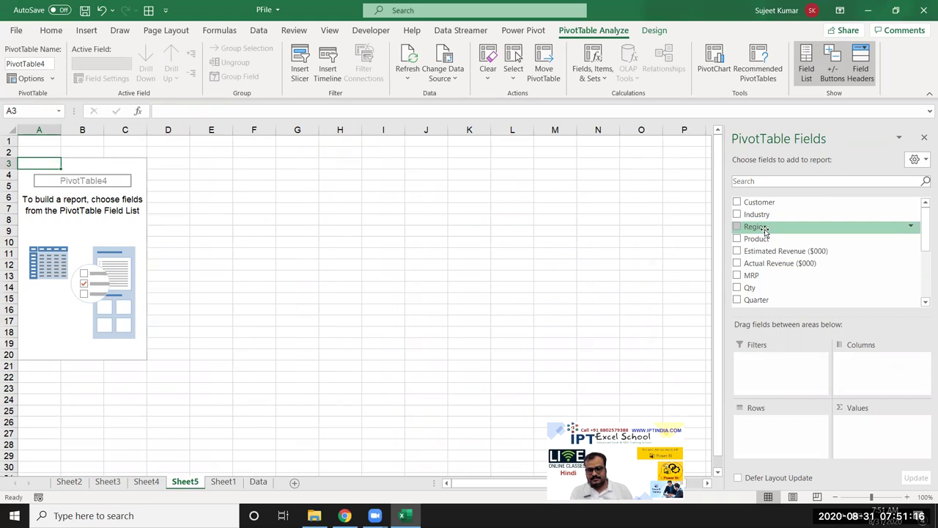
pyautogui.moveTo(754, 226); pyautogui.dragTo(784, 422)
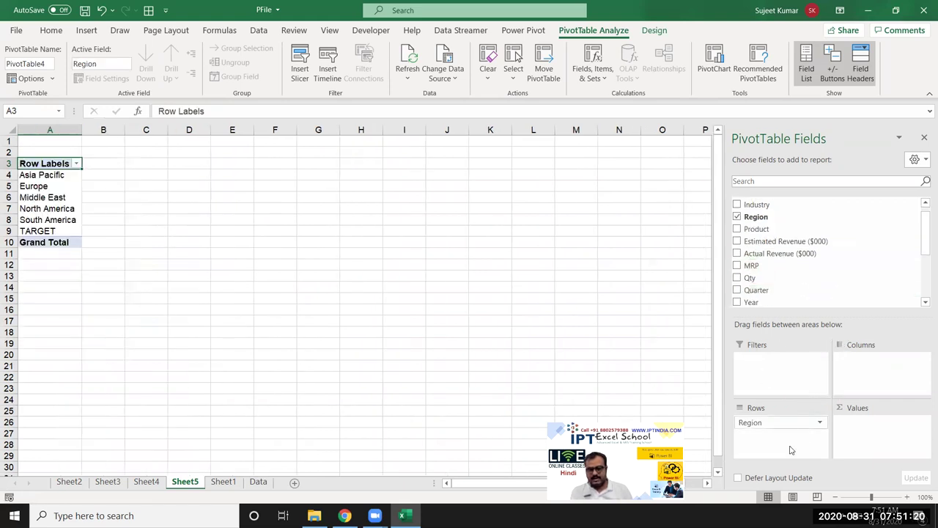
pyautogui.moveTo(785, 424); pyautogui.dragTo(795, 250)
pyautogui.scroll(-3, 781, 264)
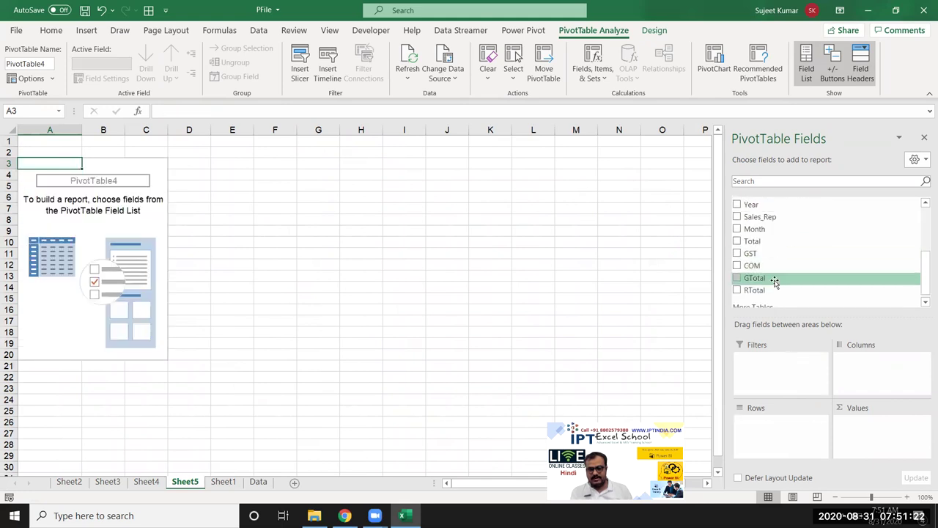
pyautogui.moveTo(760, 217); pyautogui.dragTo(790, 425)
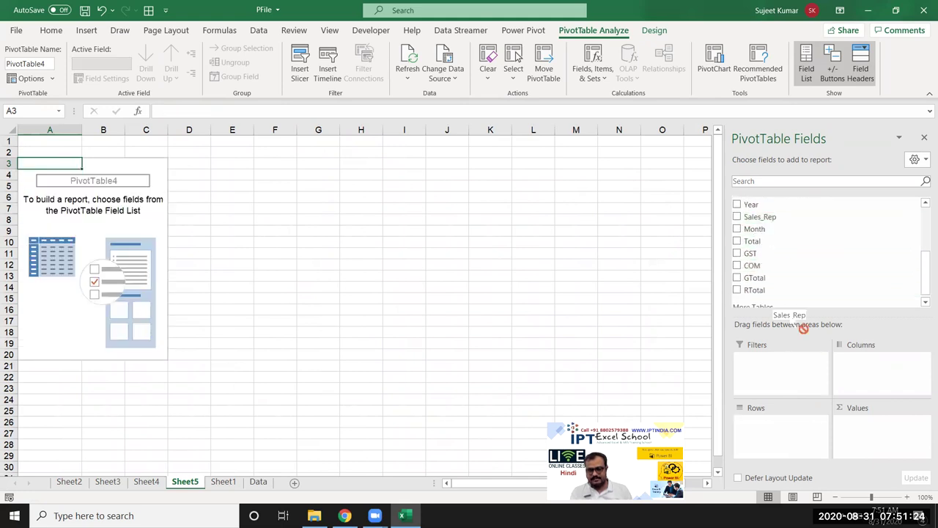
pyautogui.scroll(3, 755, 249)
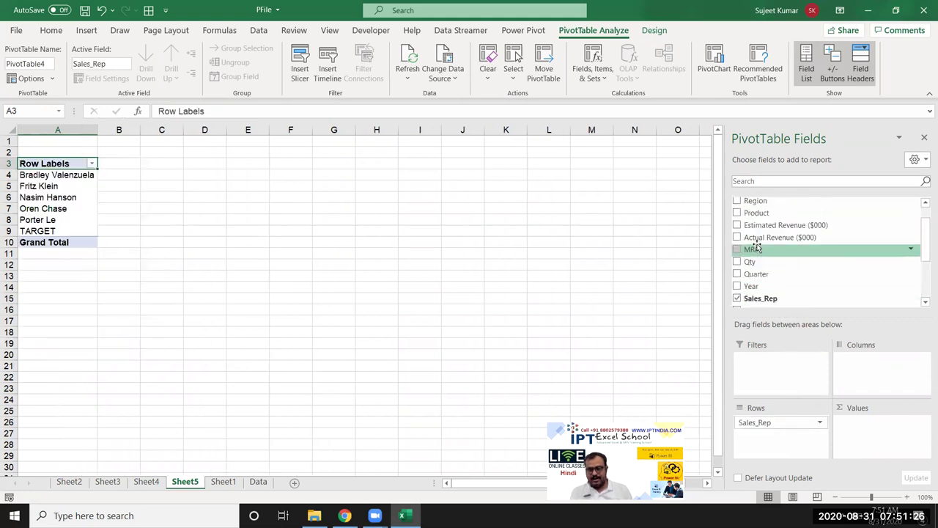
pyautogui.moveTo(759, 263); pyautogui.dragTo(856, 416)
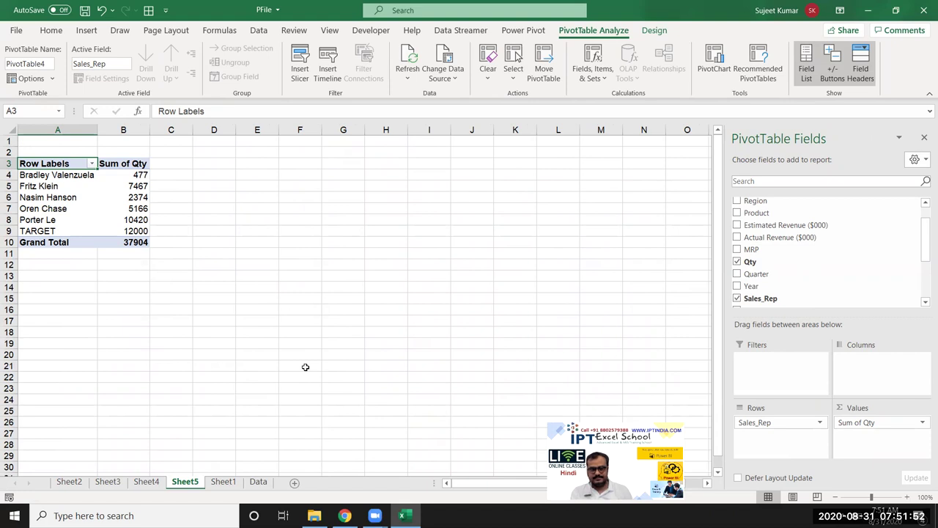
pyautogui.click(593, 76)
# Add calculated field INC =IF(Qty<=5000,1000,IF(Qty<=10000,2000,5000)) to the pivot.
pyautogui.click(609, 95)
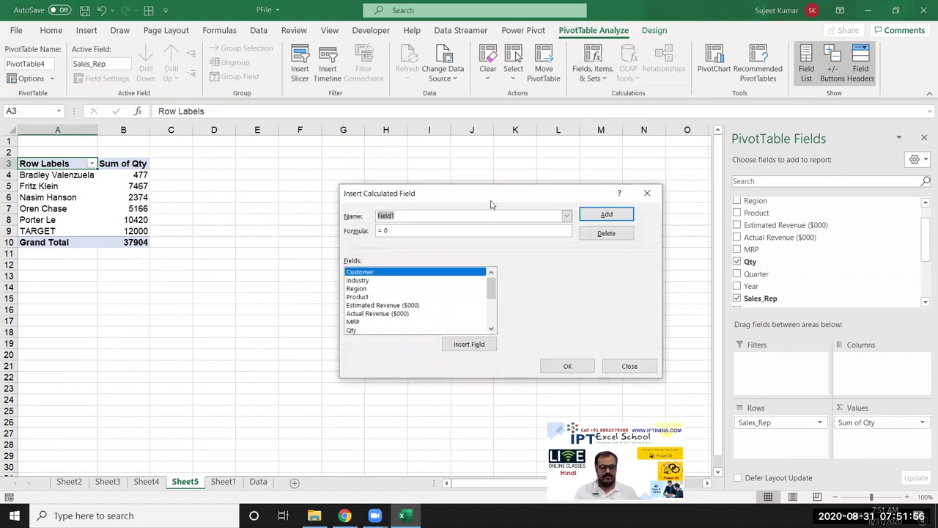
pyautogui.press('BackSpace')
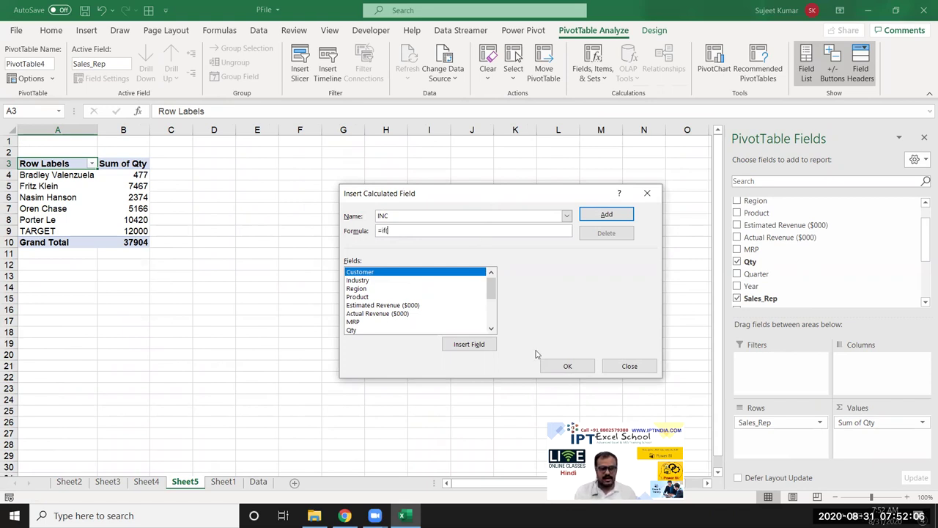
pyautogui.scroll(-3, 429, 301)
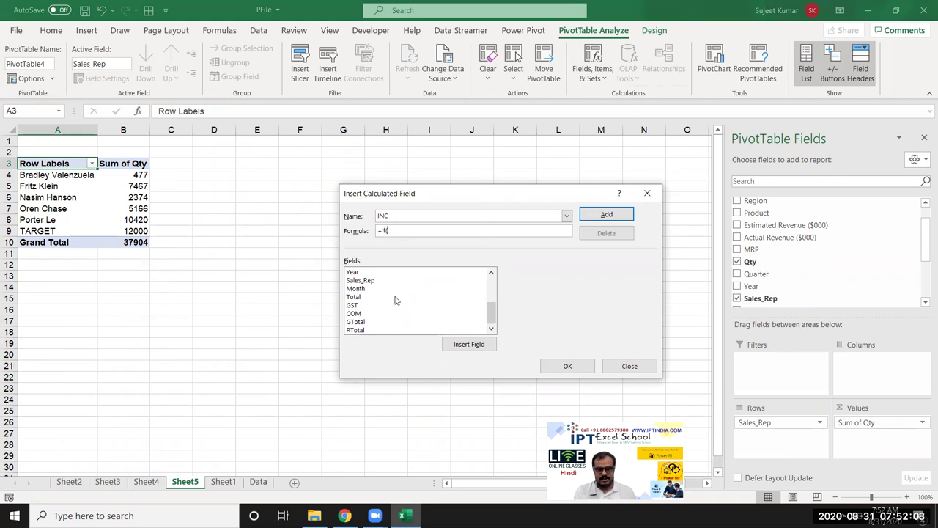
pyautogui.scroll(1, 392, 300)
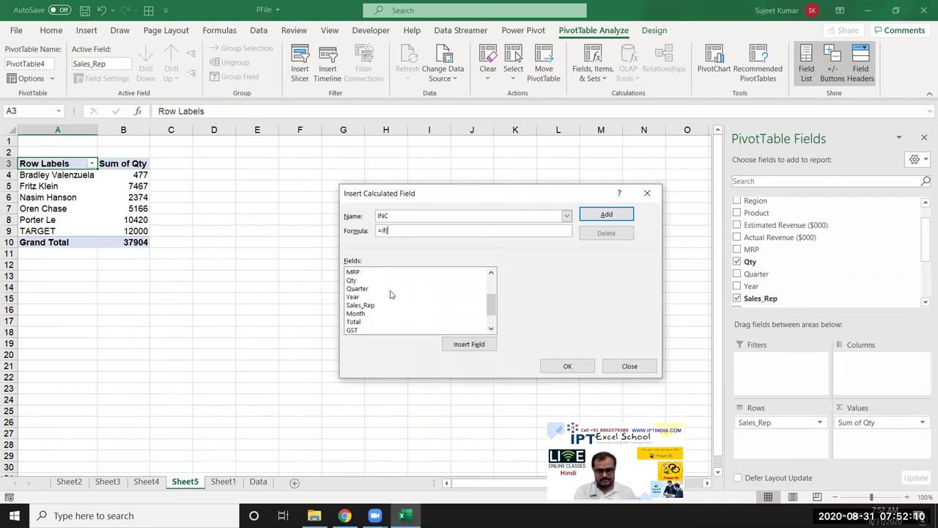
pyautogui.doubleClick(392, 282)
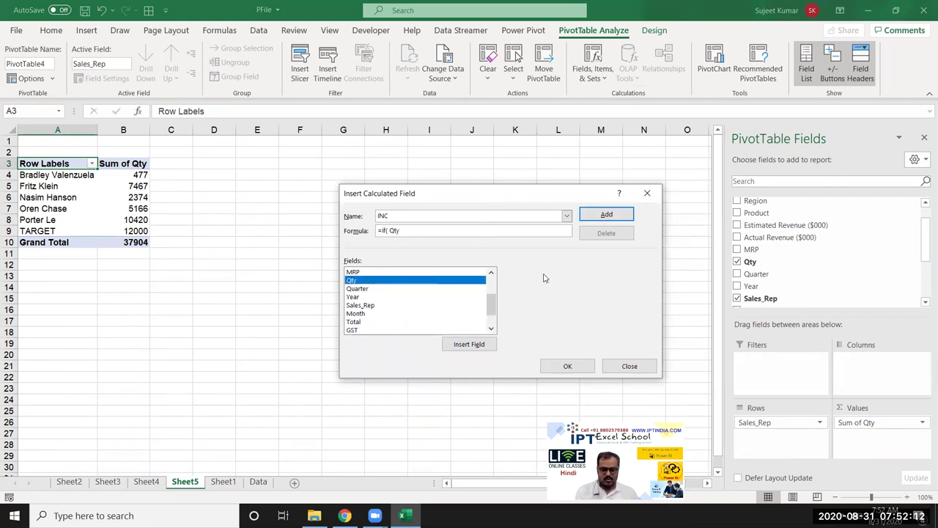
pyautogui.write('<=')
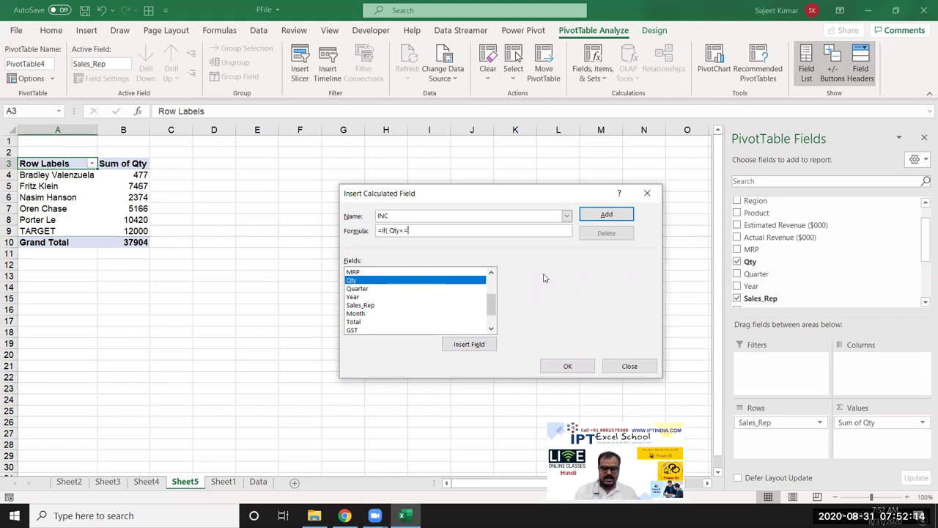
pyautogui.write('5000')
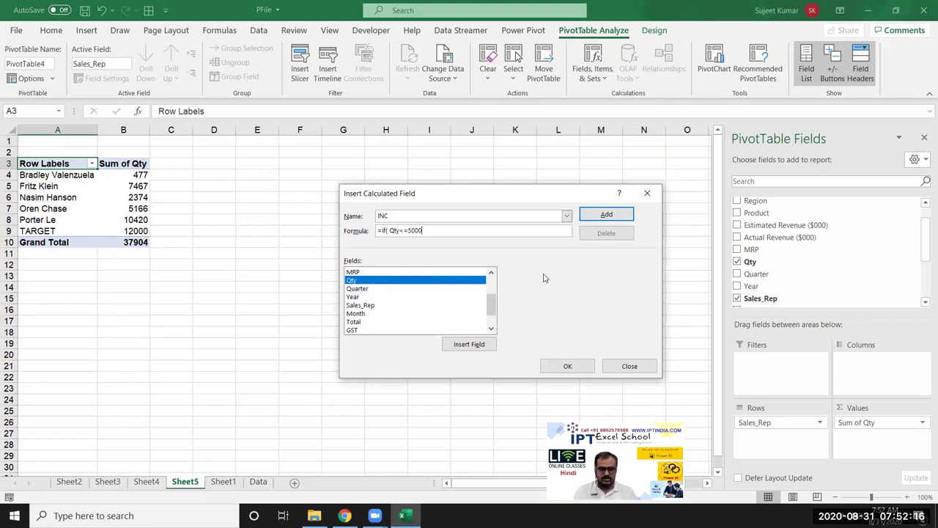
pyautogui.write(',1000')
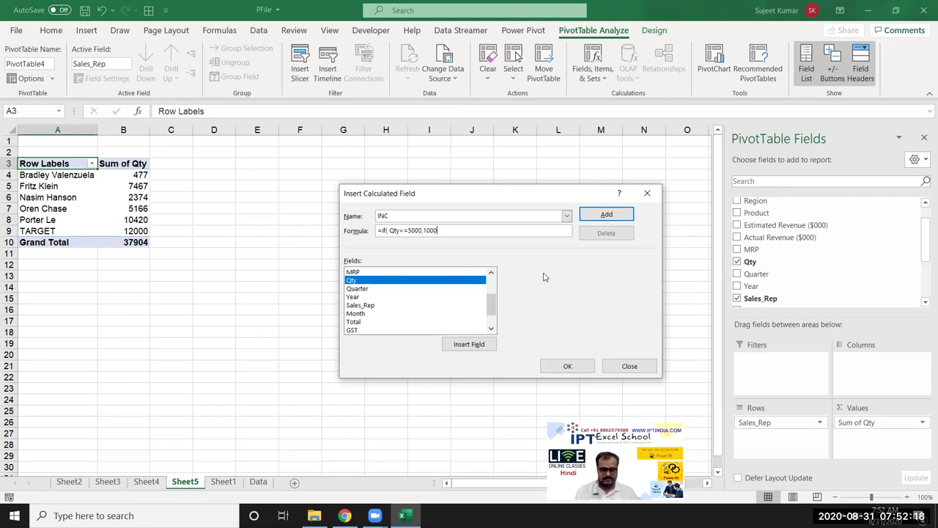
pyautogui.write(',if(qtu')
pyautogui.press('BackSpace')
pyautogui.write('y<')
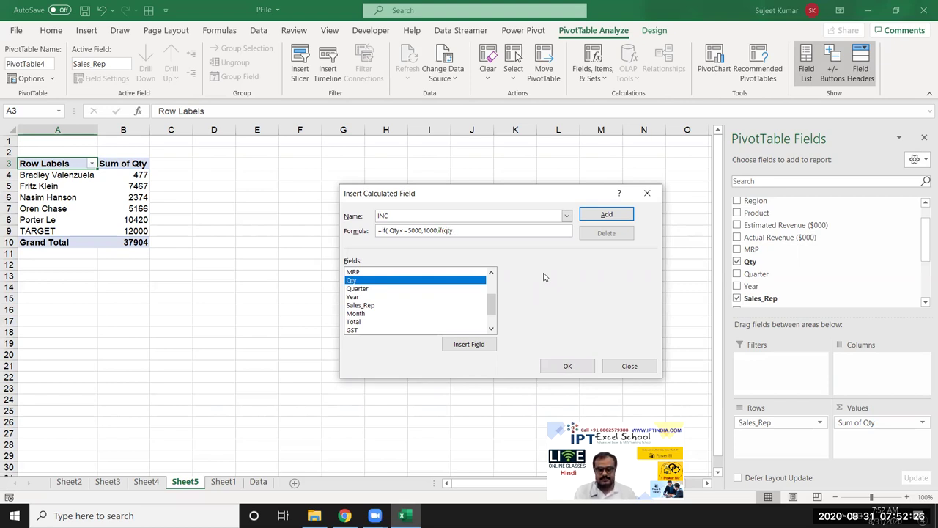
pyautogui.write('=1000')
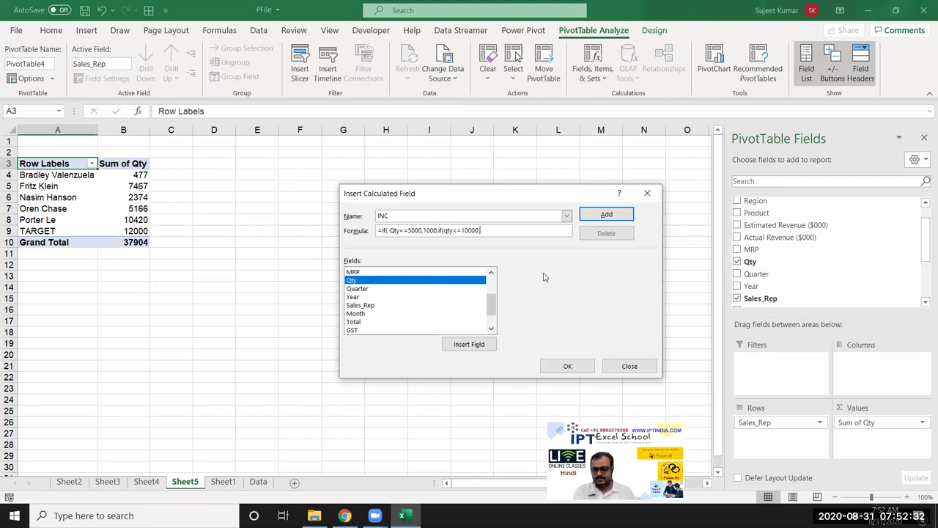
pyautogui.write('0,2000')
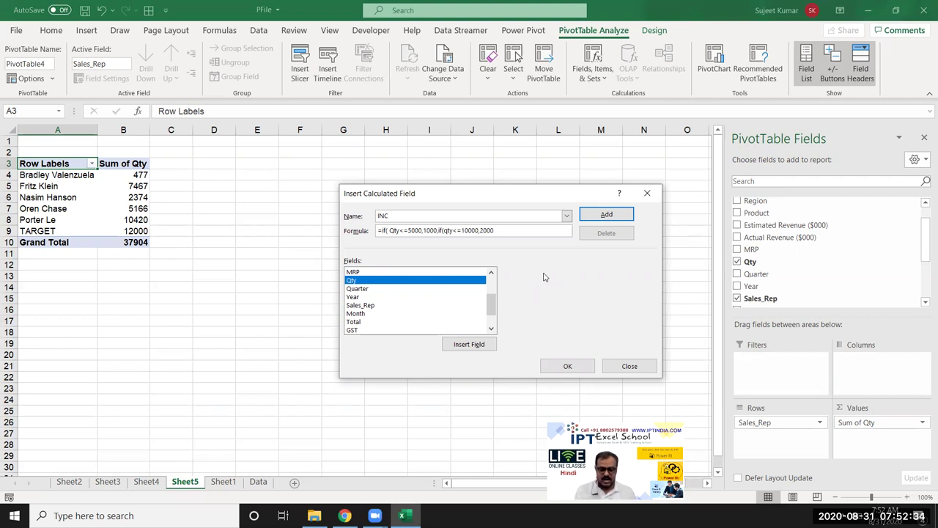
pyautogui.write(',5000')
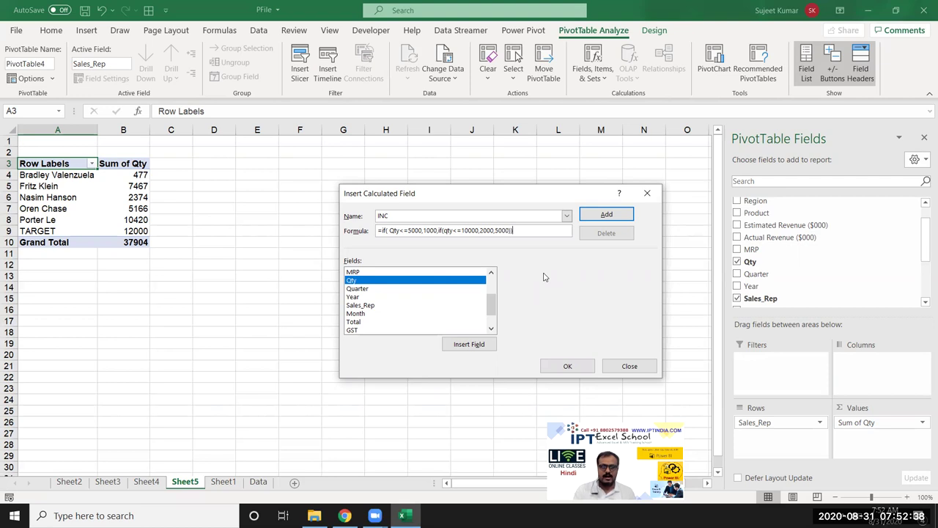
pyautogui.click(593, 216)
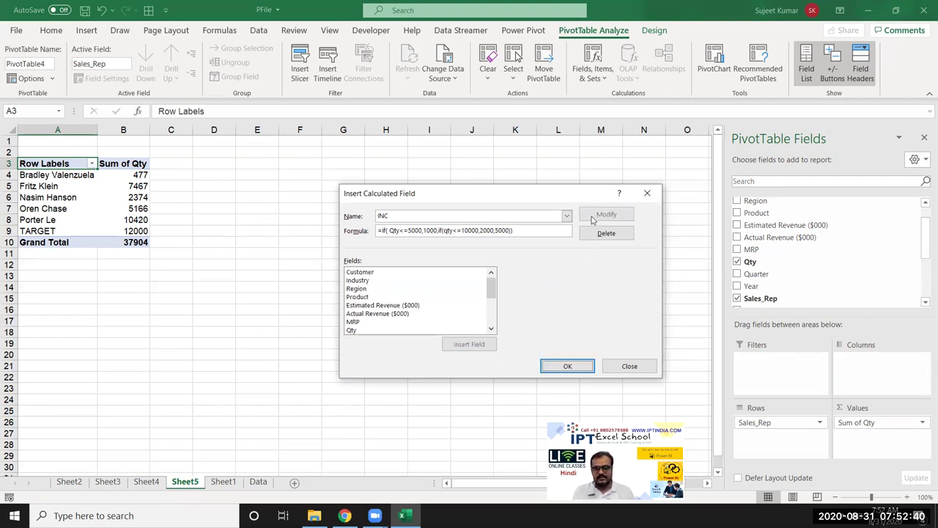
pyautogui.click(568, 366)
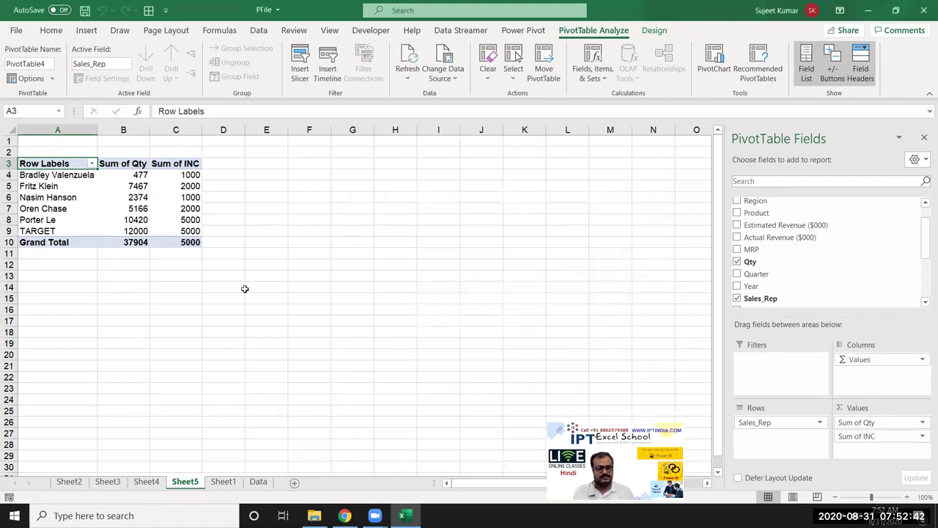
pyautogui.moveTo(180, 231); pyautogui.dragTo(175, 176)
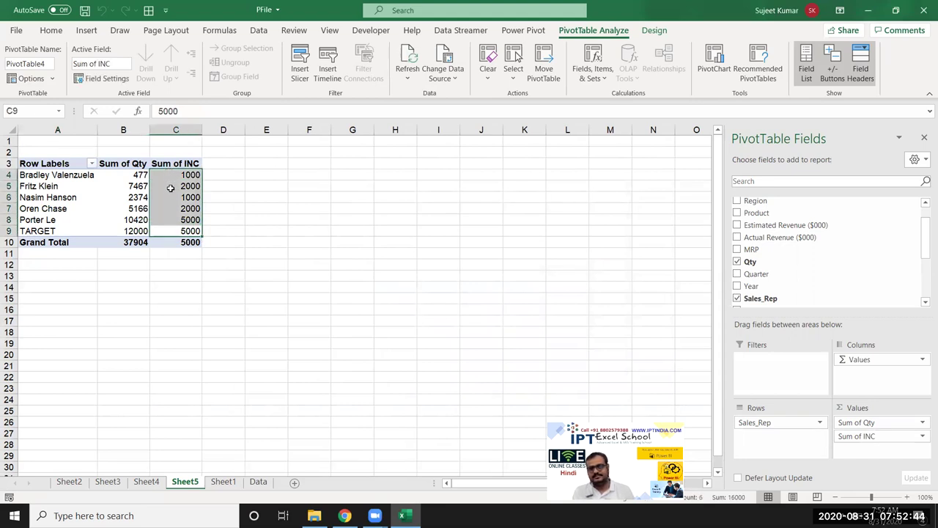
pyautogui.moveTo(161, 220)
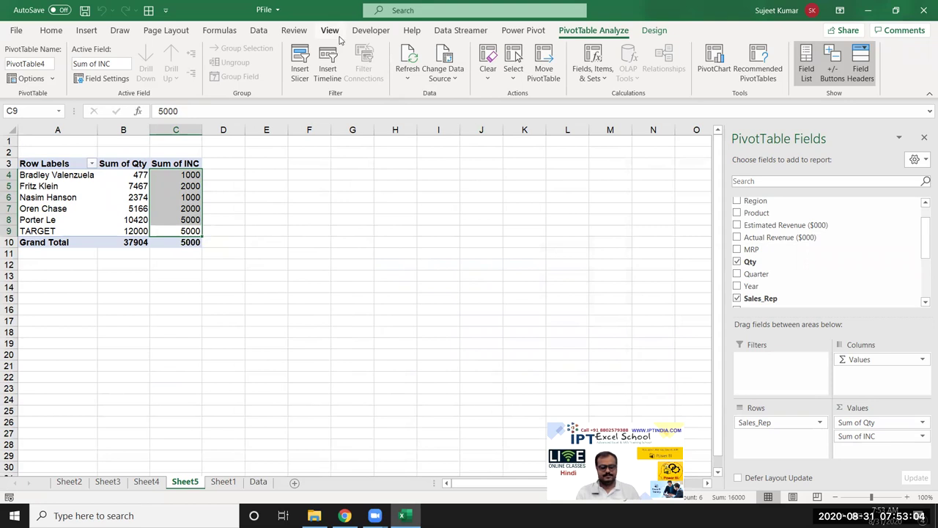
# Minimize Excel to the desktop with Win+D.
pyautogui.press('super+d')
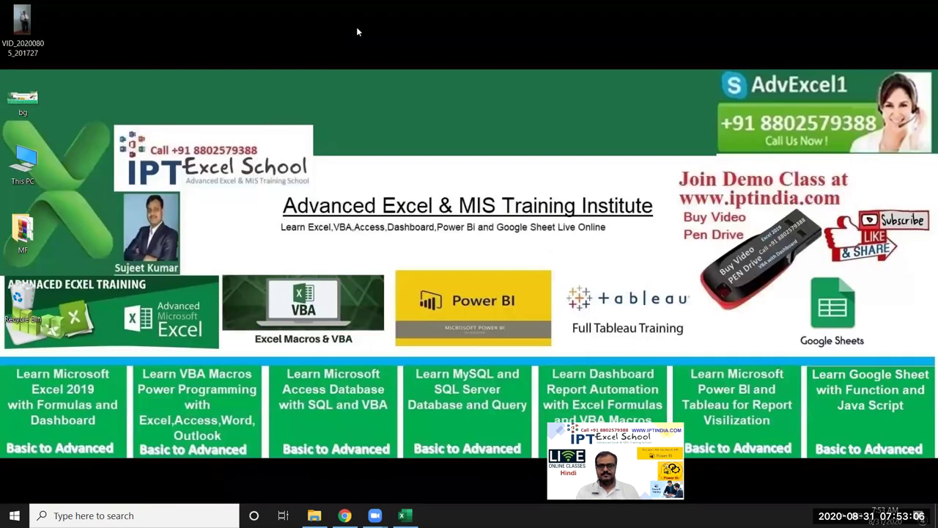